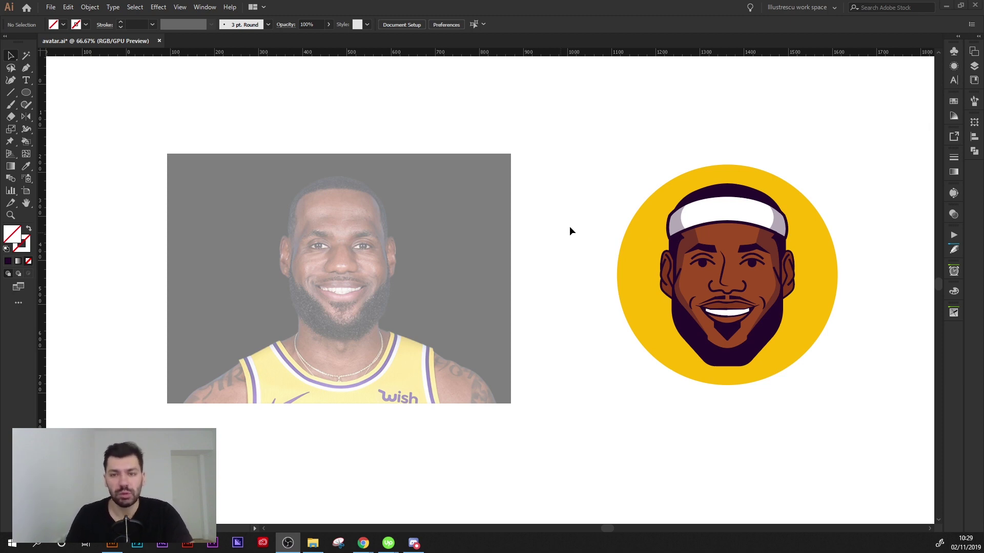
Place a vertical guide down the face's centre and lock the guides
scroll(373, 238, up, 2)
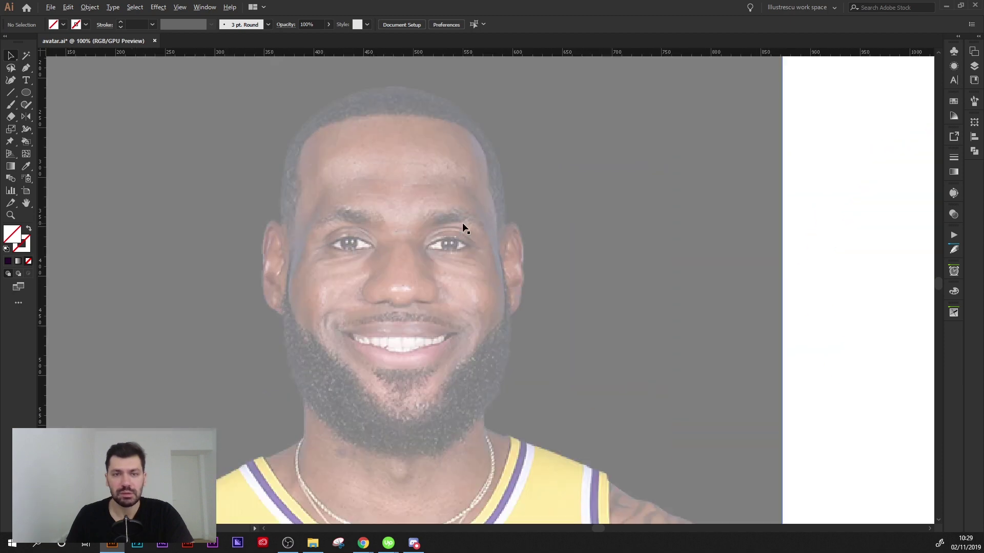
scroll(542, 214, down, 2)
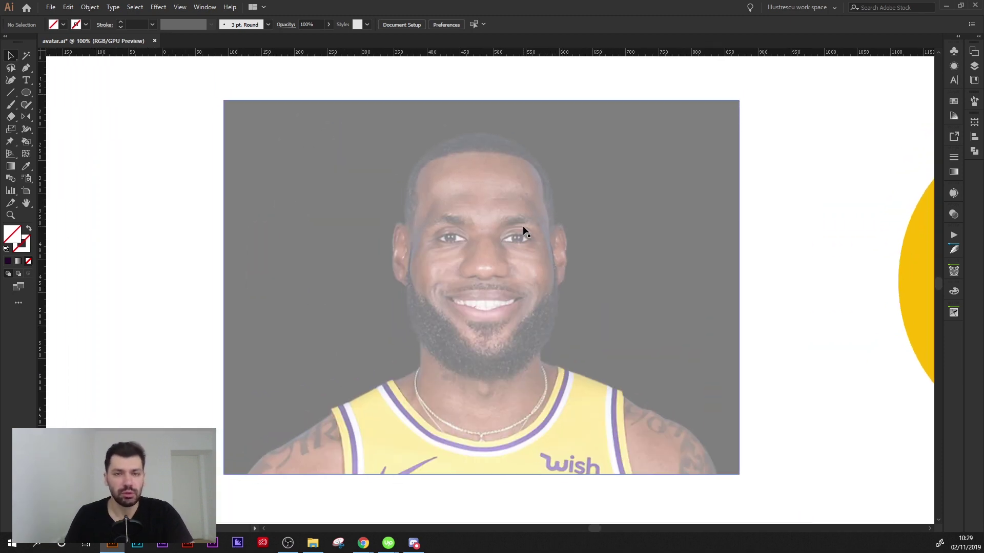
click(179, 7)
mouse_move(230, 371)
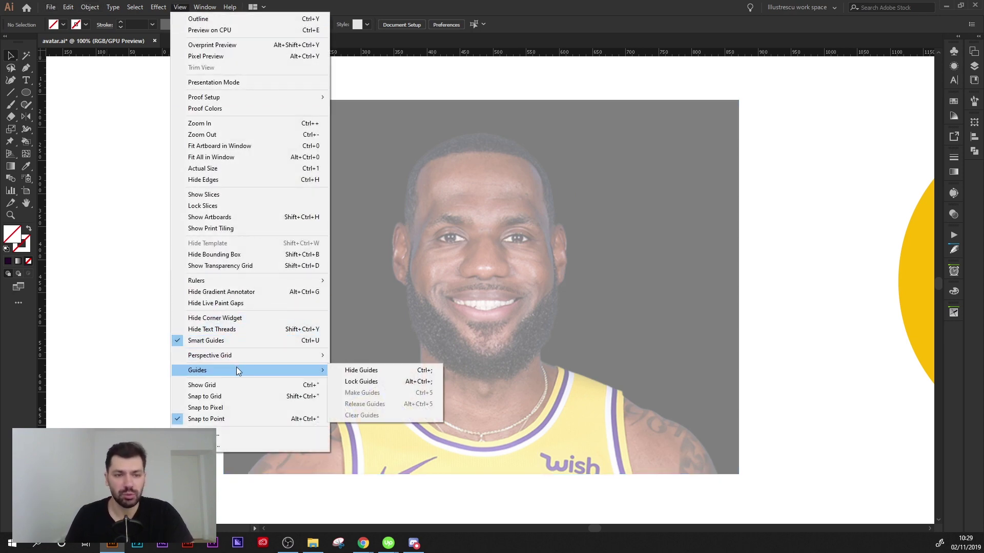
click(362, 370)
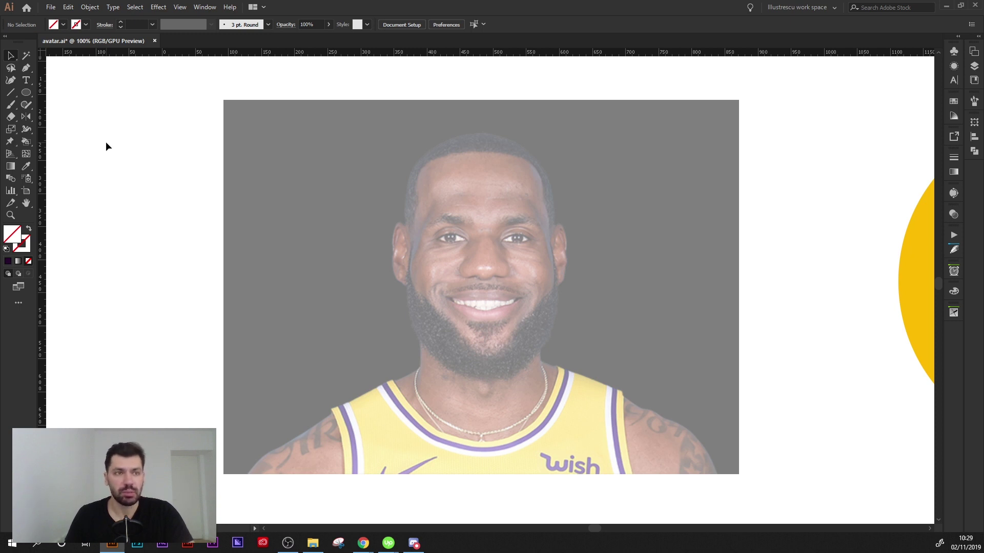
click(418, 201)
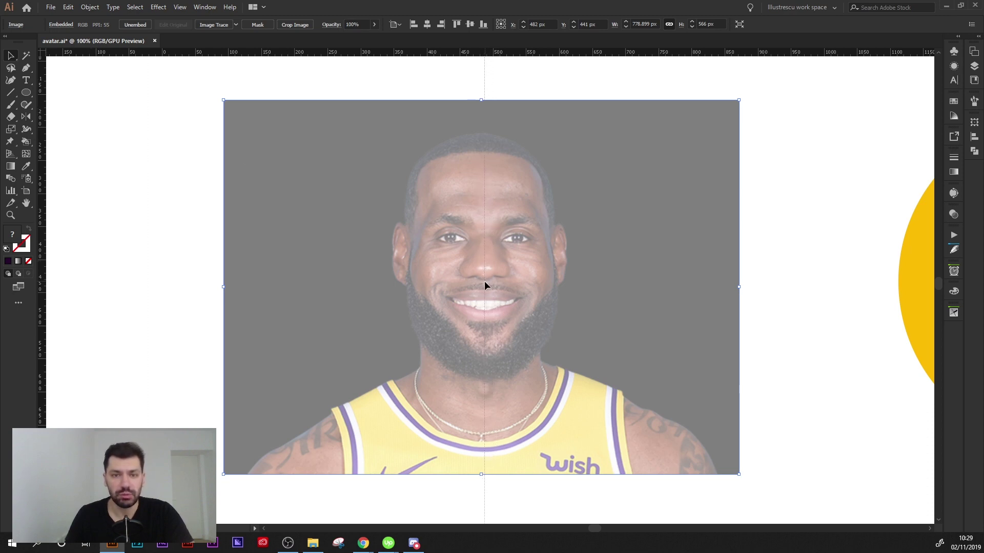
drag(486, 286, 485, 286)
click(180, 7)
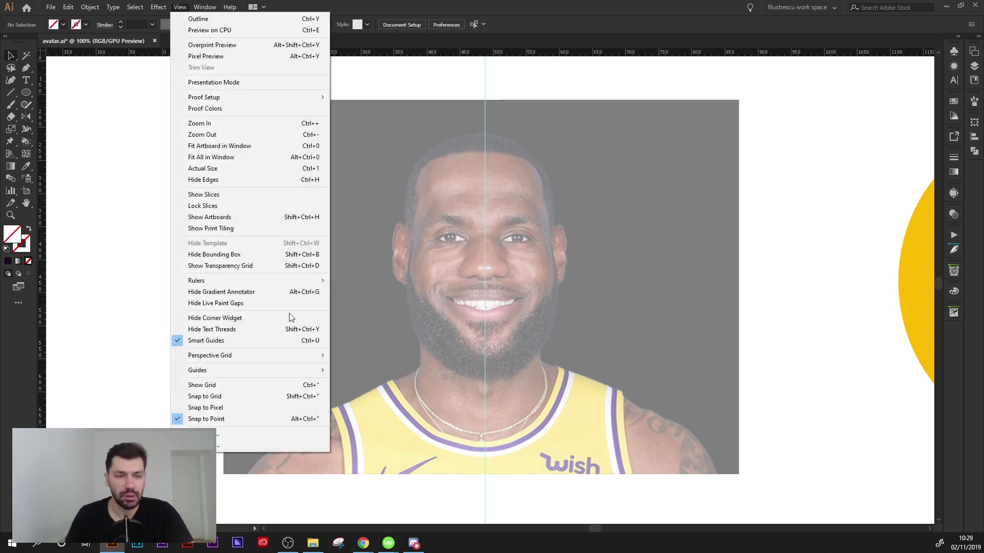
mouse_move(230, 371)
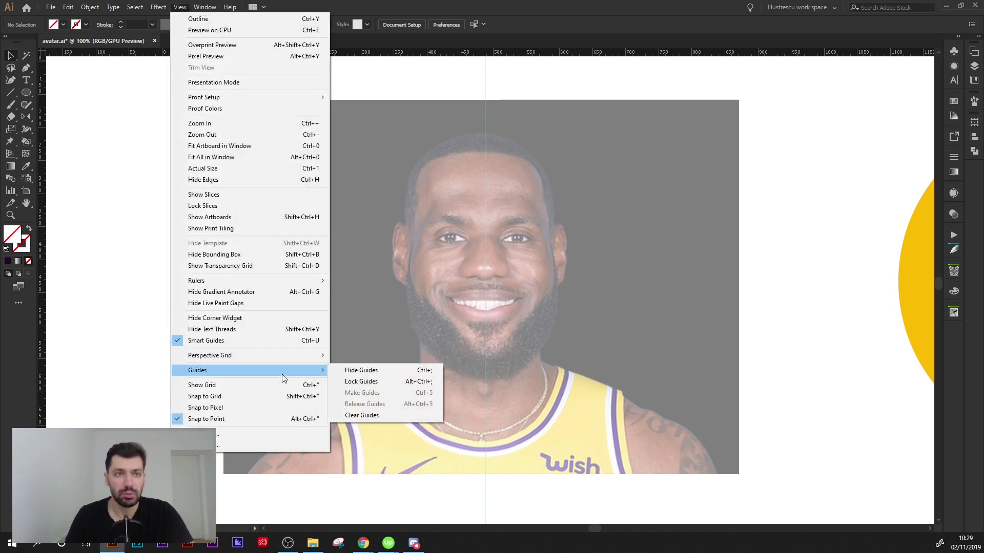
click(361, 381)
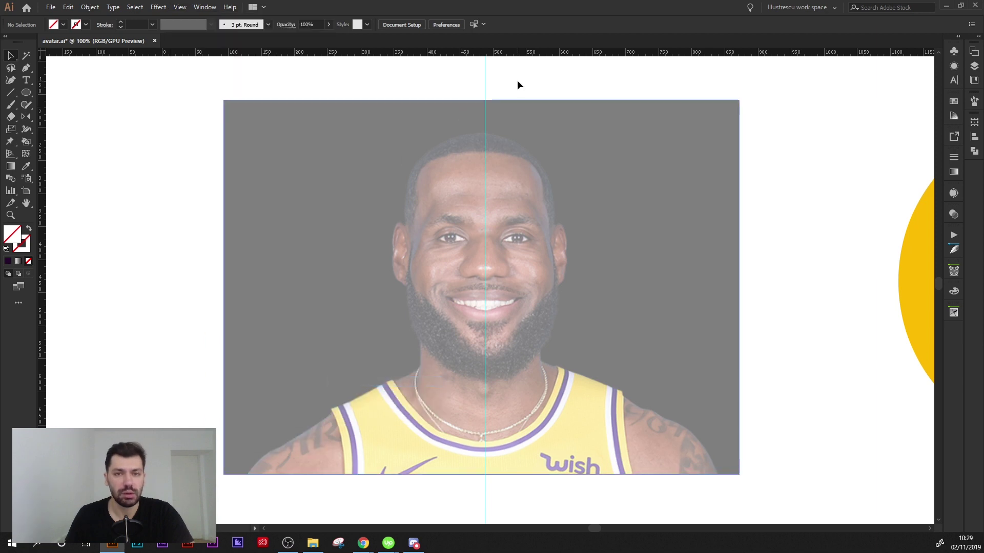
Lock Layer 1 holding the photo and make Layer 3 the drawing layer
drag(405, 178, 398, 181)
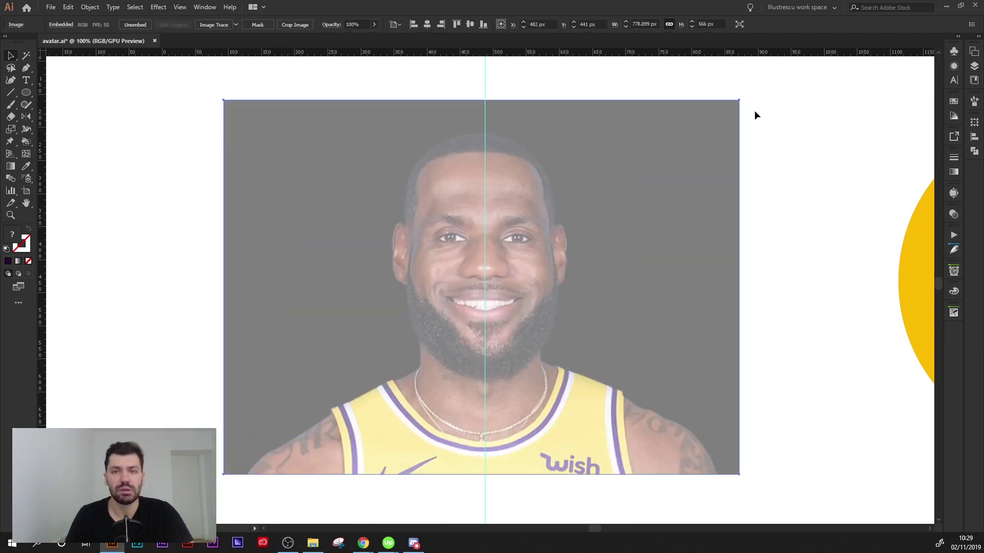
click(788, 110)
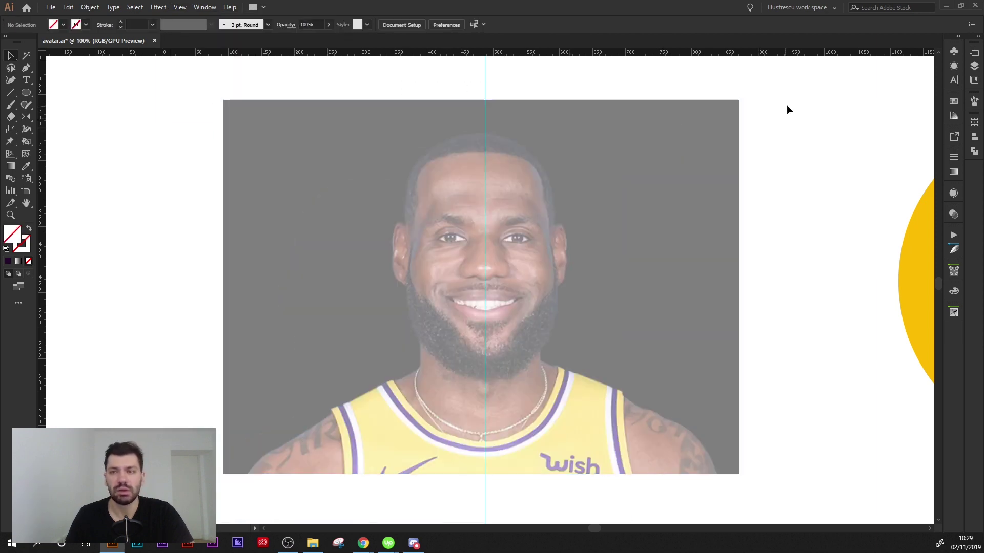
click(975, 68)
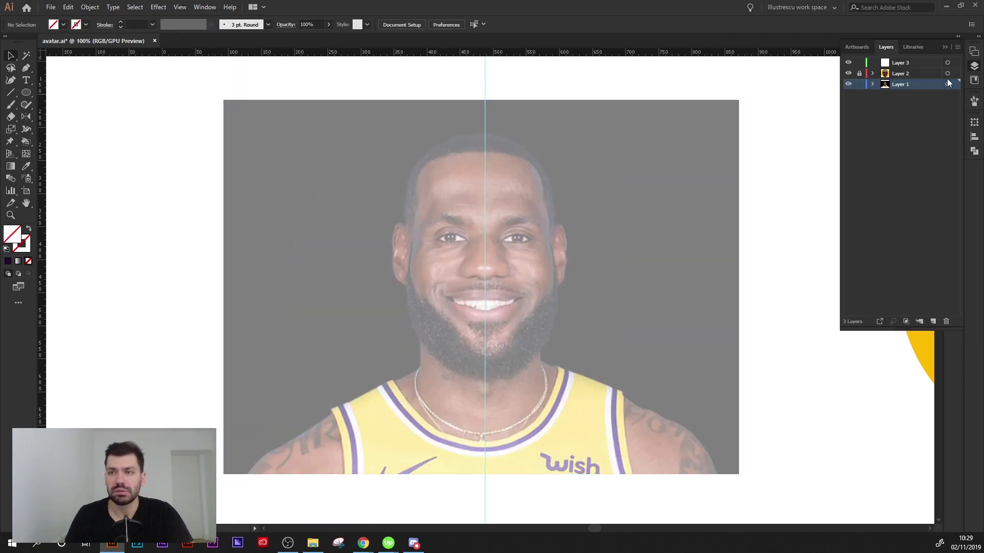
click(859, 84)
click(902, 63)
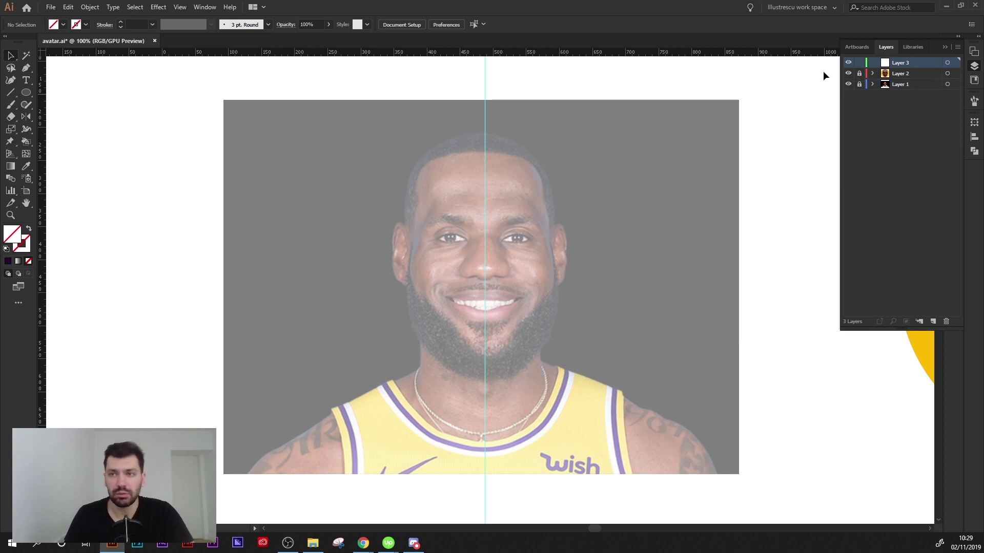
drag(186, 183, 156, 193)
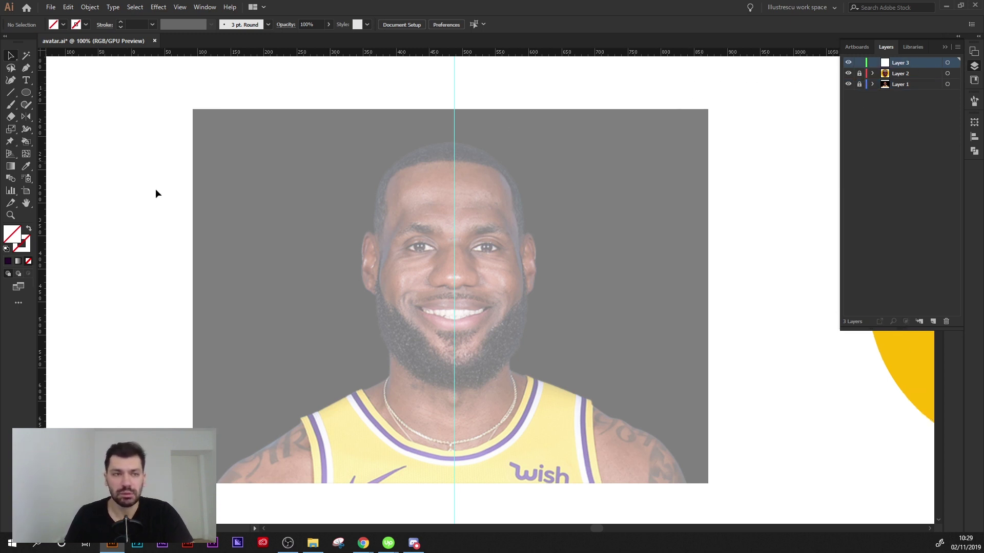
Set a dark purple stroke with no fill
click(7, 264)
click(29, 231)
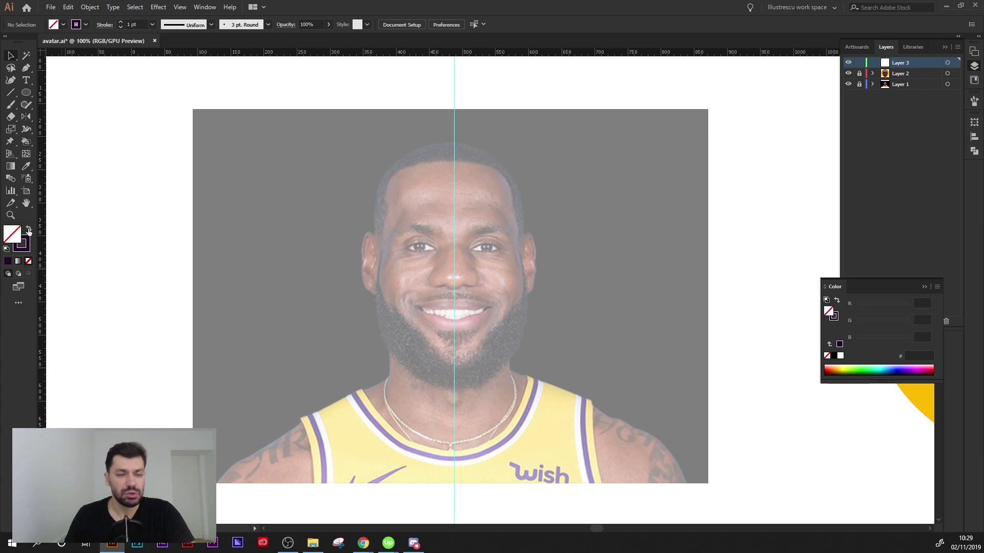
click(943, 47)
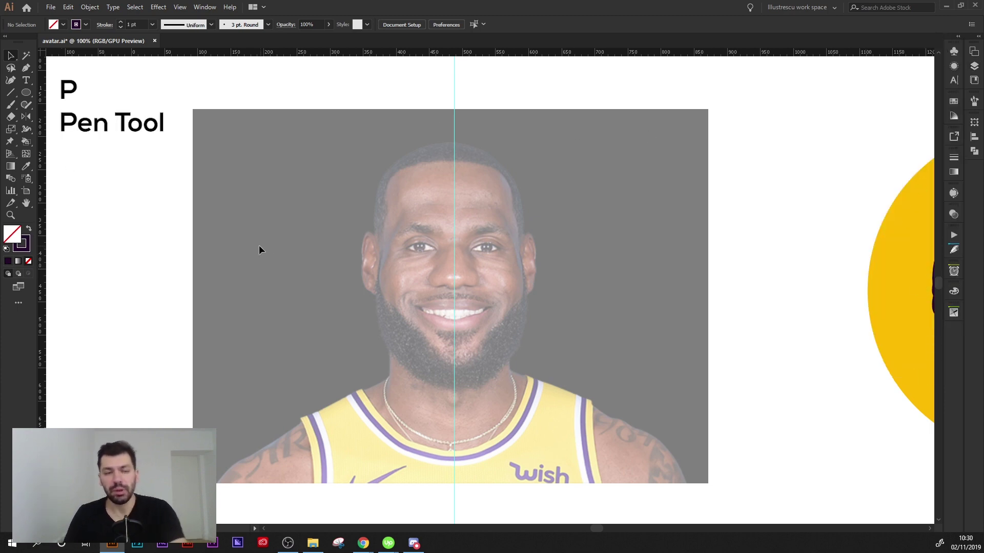
Trace the left cheek and jawline with the Pen tool, ending on the centre guide
key(p)
key(ctrl+plus)
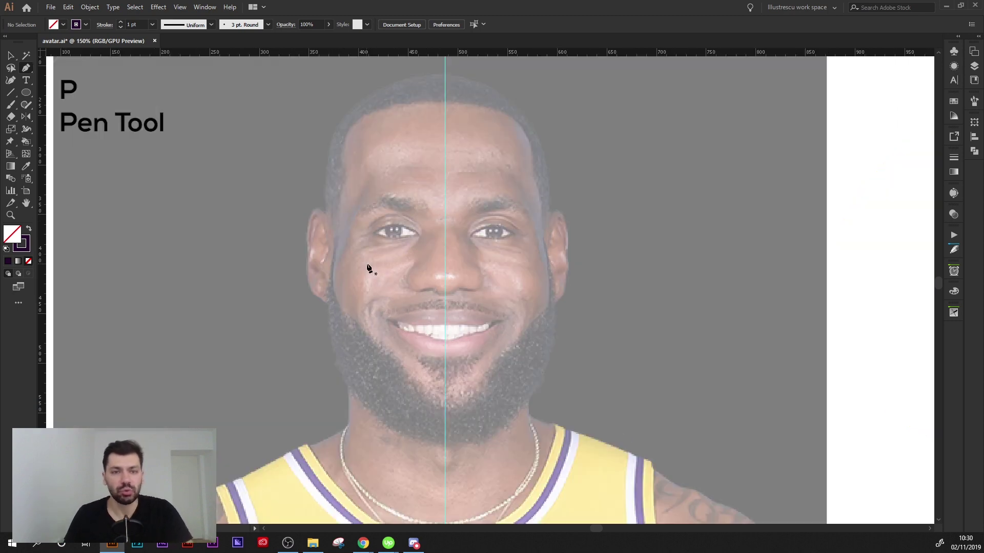
scroll(367, 284, up, 1)
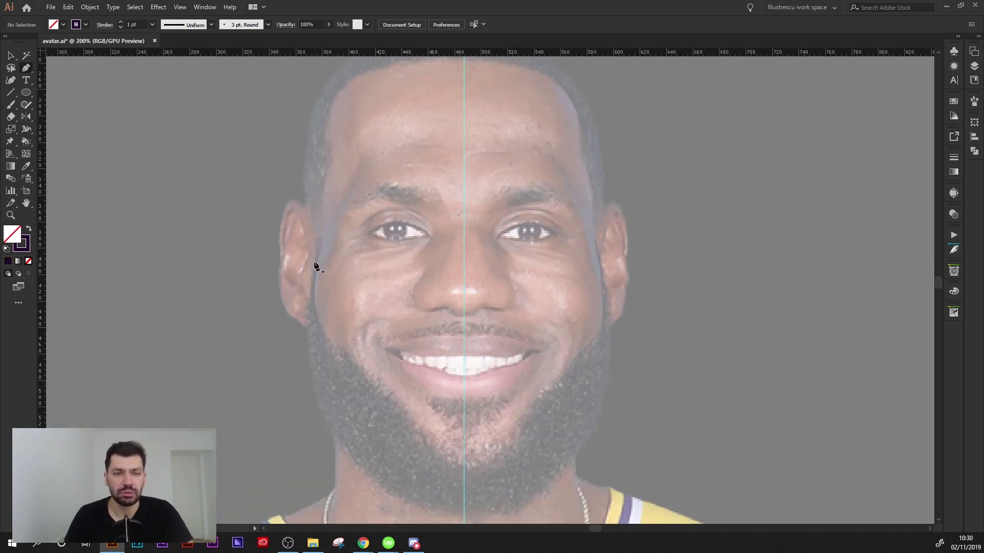
drag(317, 262, 340, 255)
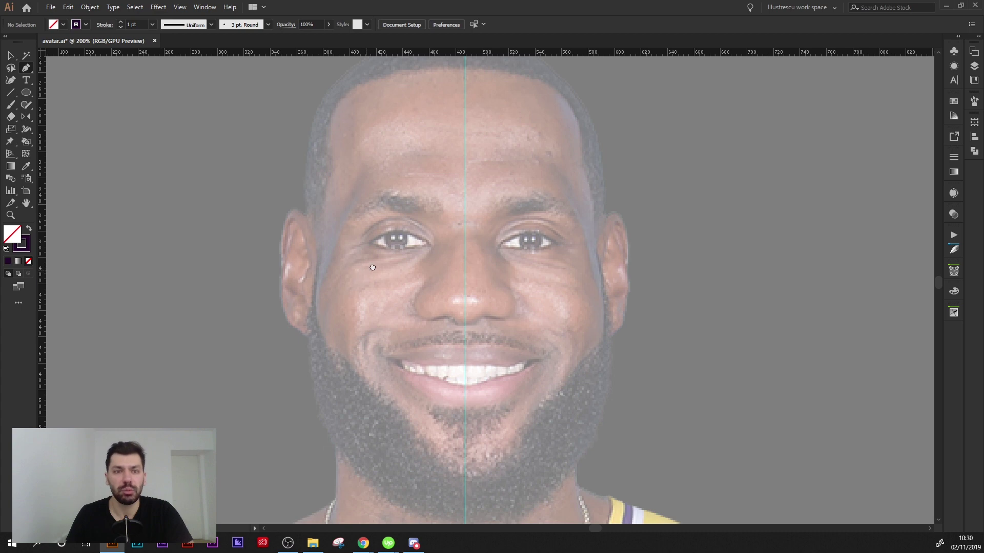
scroll(339, 279, up, 1)
click(359, 238)
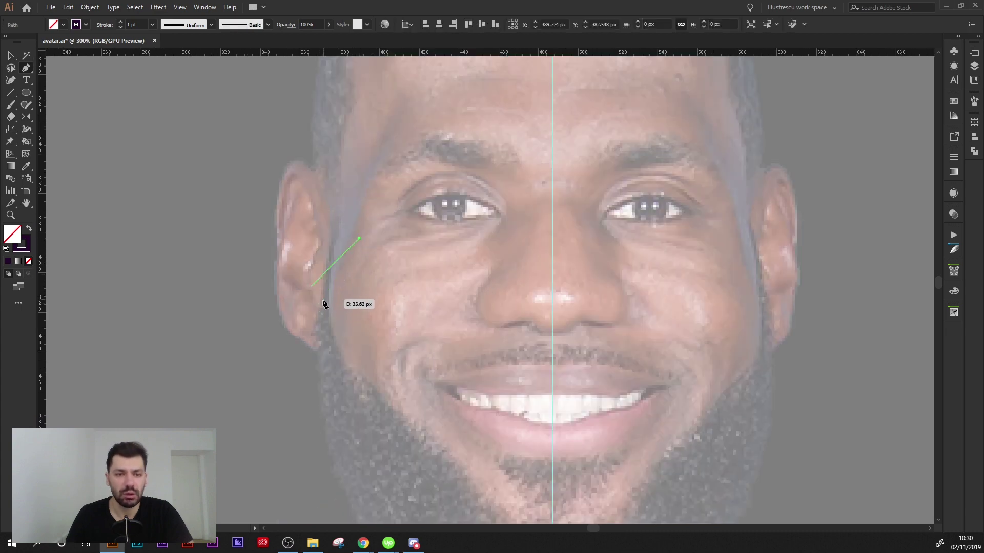
click(323, 306)
scroll(318, 410, down, 3)
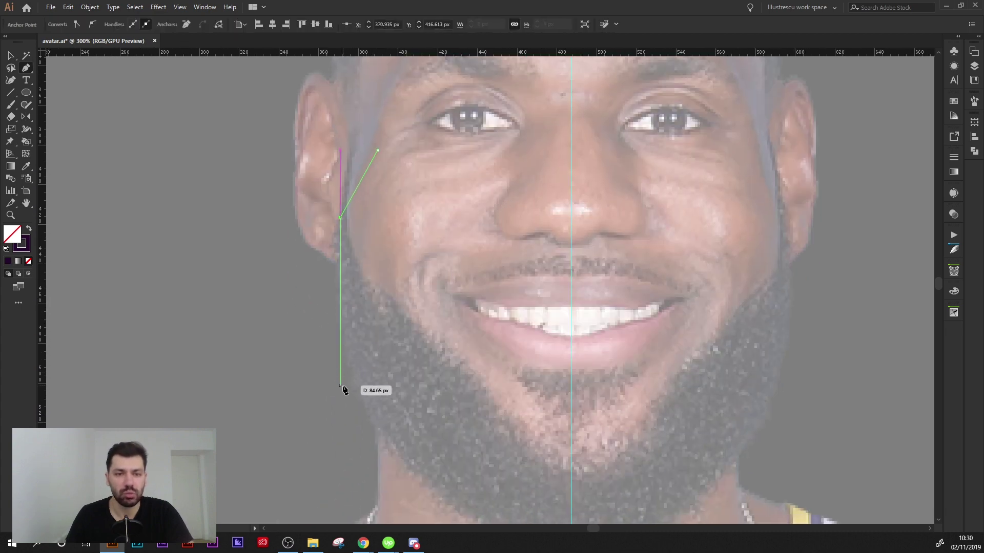
click(341, 380)
key(ctrl+minus)
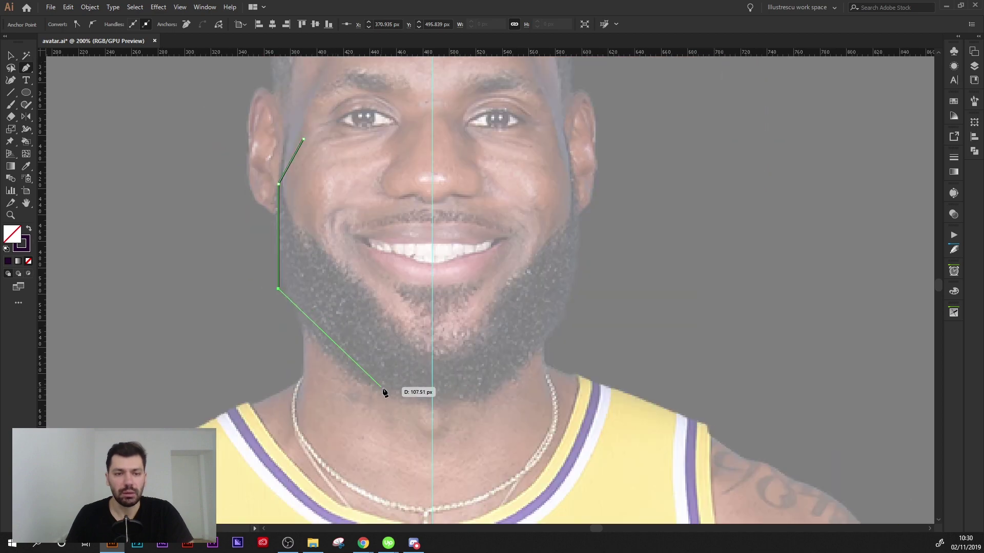
click(387, 391)
click(433, 391)
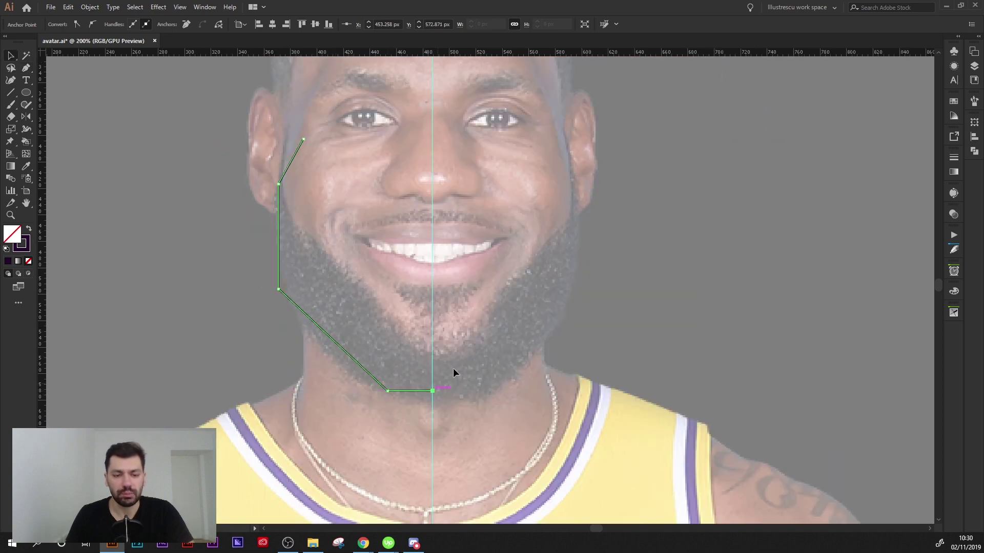
scroll(409, 359, up, 2)
key(v)
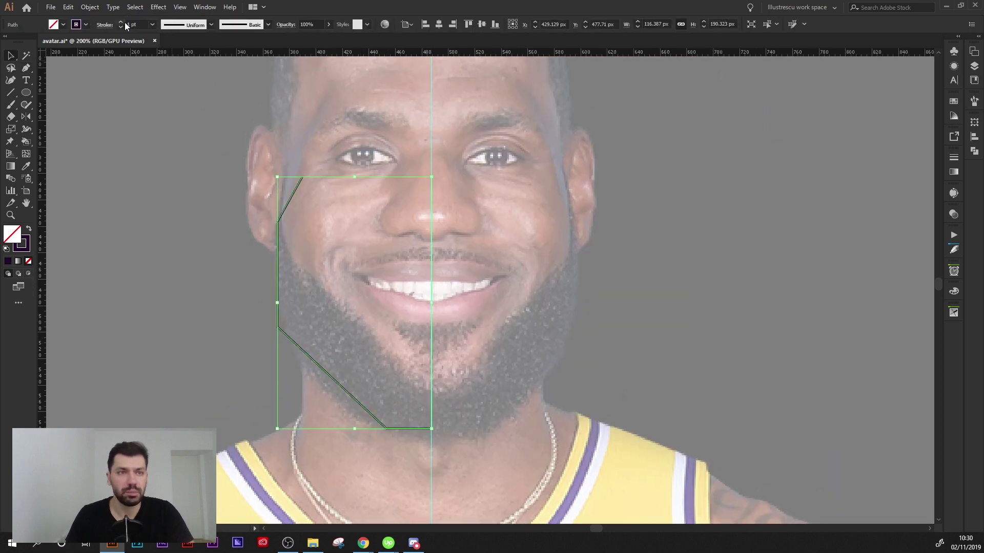
Raise the jaw line's stroke weight to 5 pt
click(121, 22)
click(121, 22)
click(195, 226)
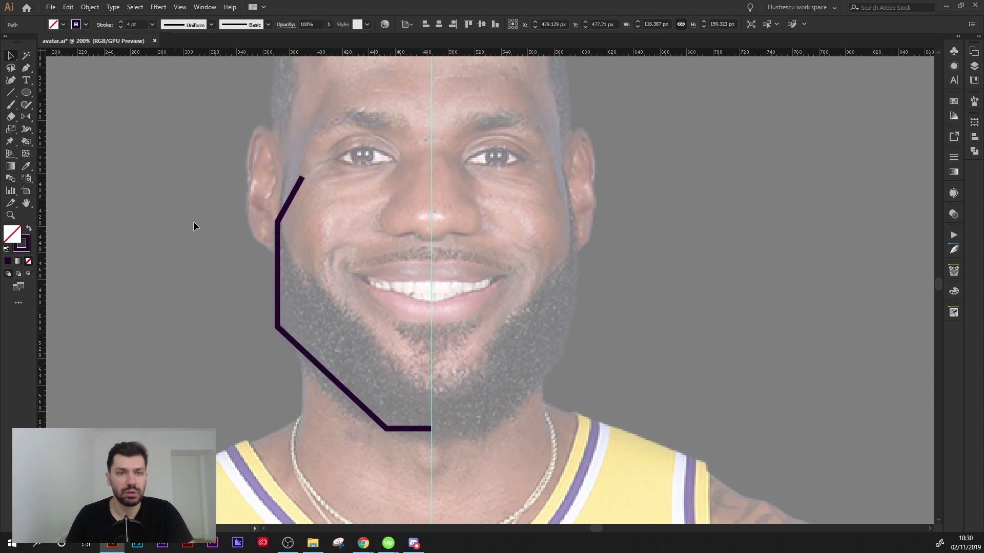
key(ctrl+a)
click(121, 22)
click(205, 218)
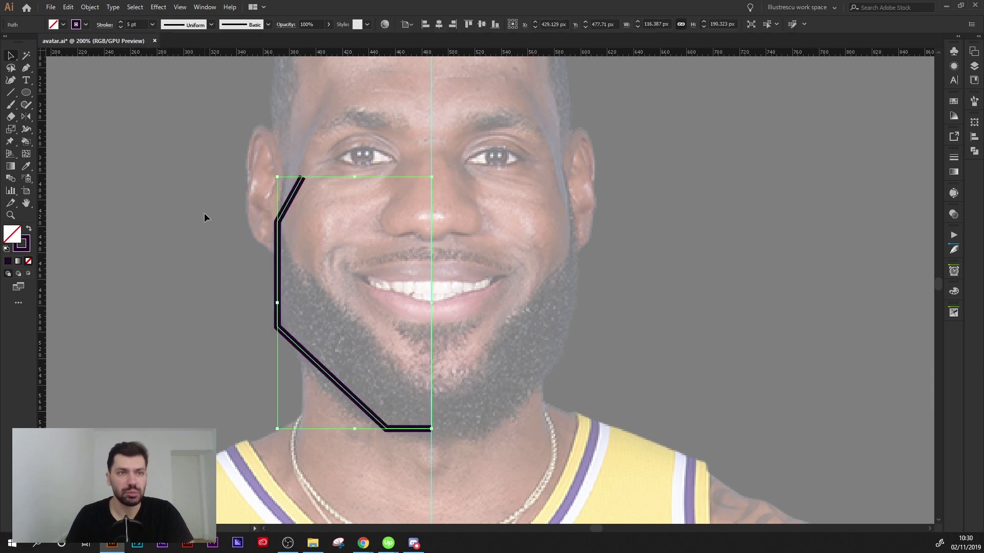
scroll(408, 325, down, 1)
click(345, 346)
scroll(334, 358, down, 2)
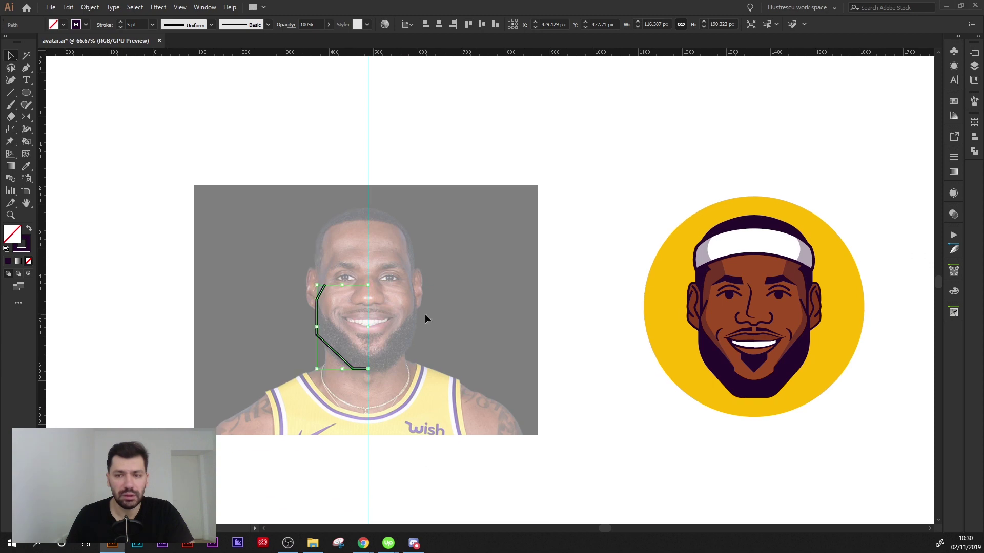
click(426, 313)
scroll(368, 319, up, 1)
scroll(339, 325, up, 1)
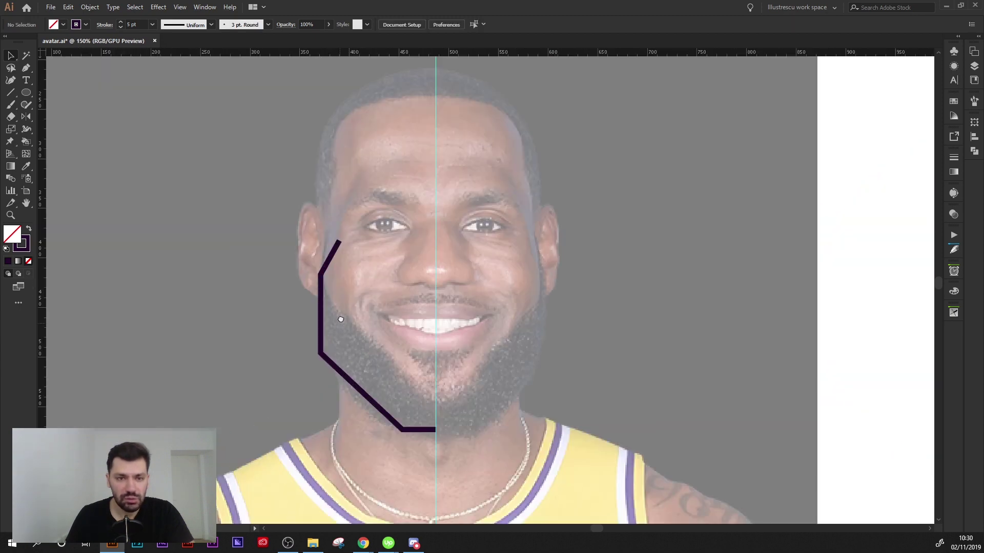
scroll(339, 318, up, 1)
Move the jaw corner anchor slightly lower to refine the jawline
click(320, 324)
click(312, 354)
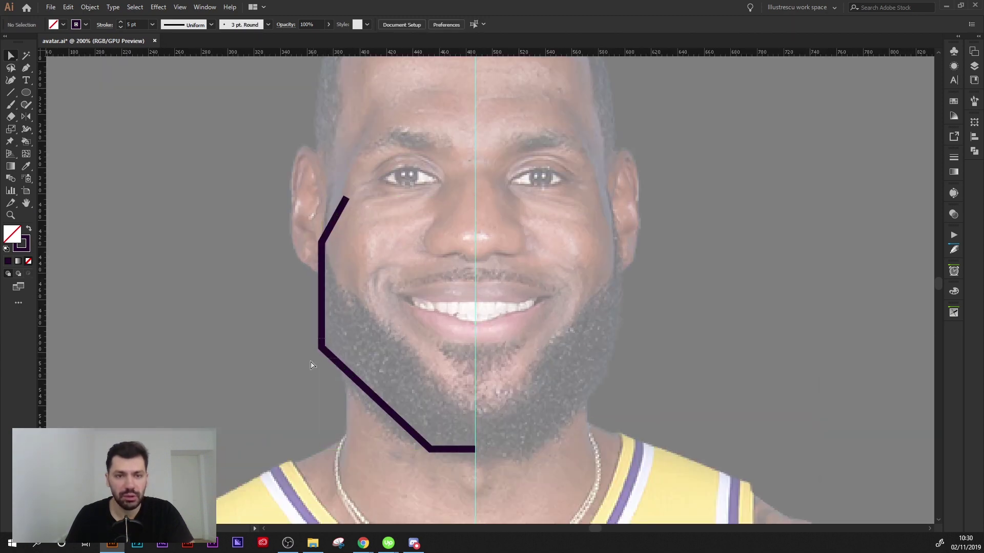
drag(321, 353, 321, 363)
click(380, 336)
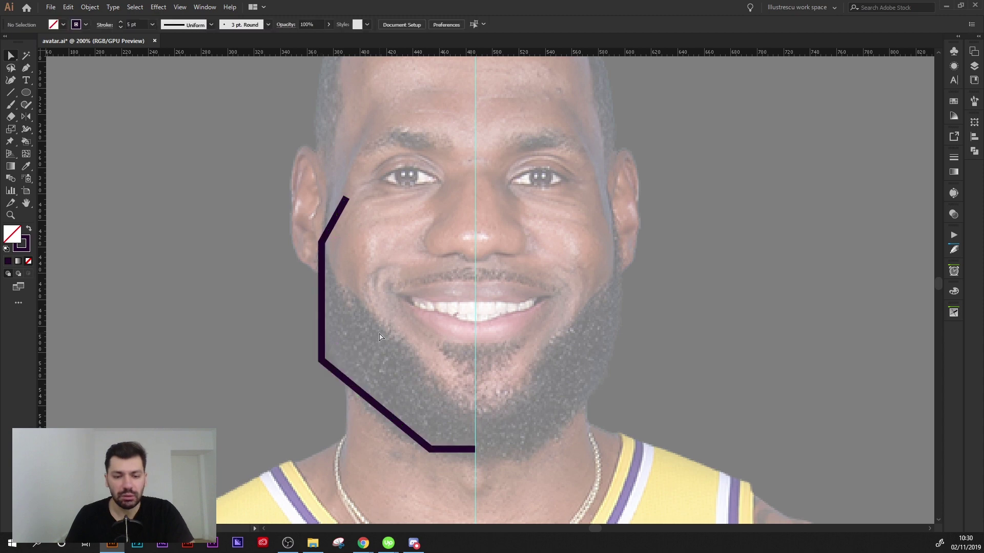
drag(380, 322, 391, 352)
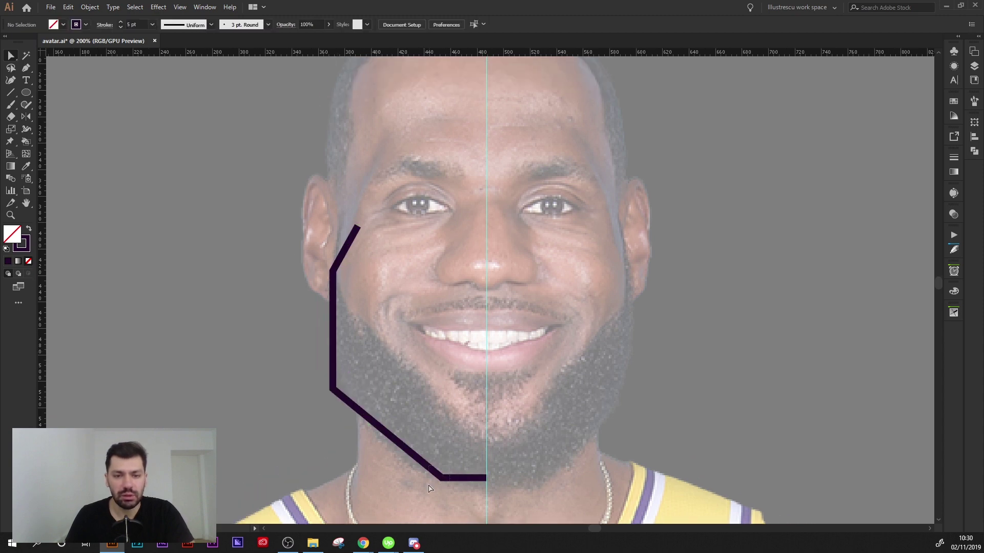
click(431, 479)
click(441, 420)
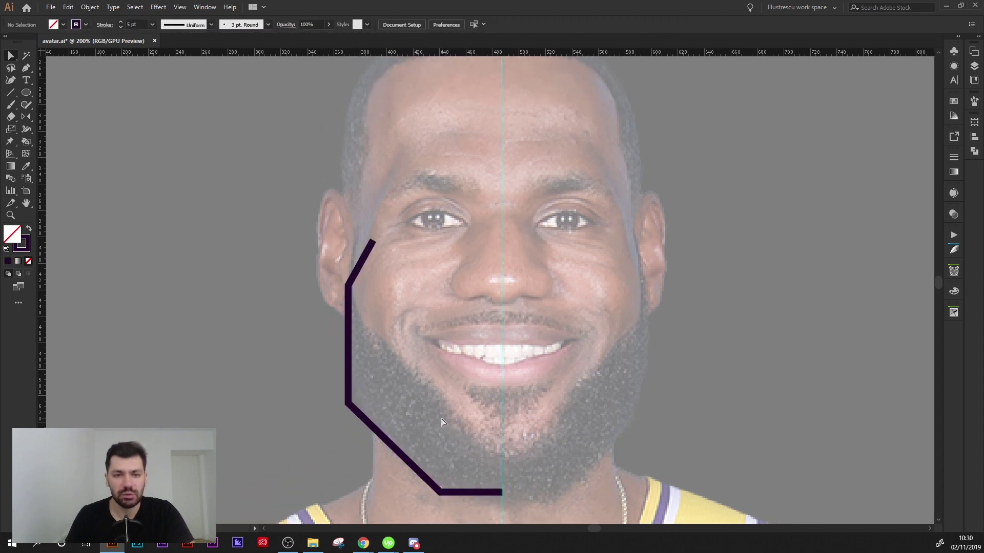
key(a)
scroll(438, 405, down, 2)
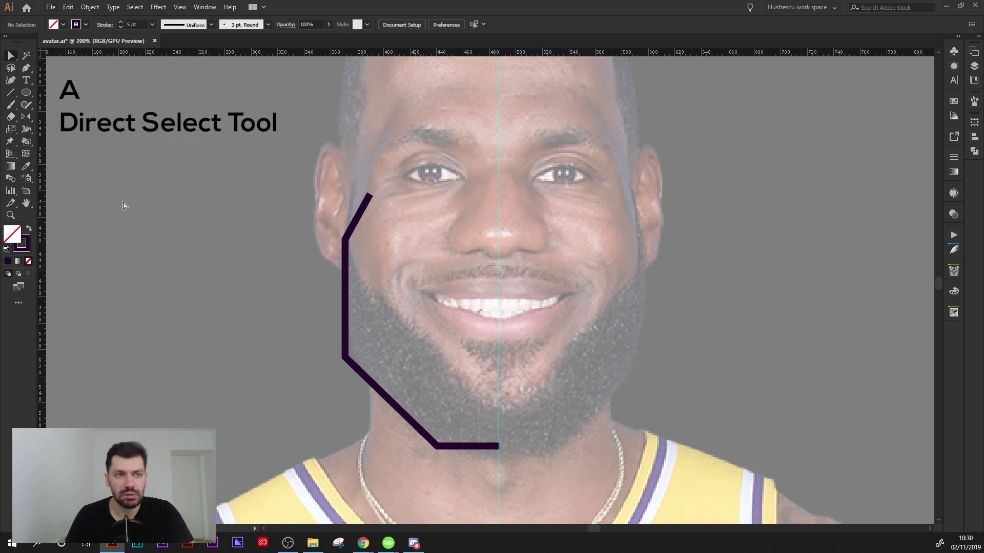
Continue the outline up the left temple and across the hairline to the centre guide
scroll(268, 147, down, 1)
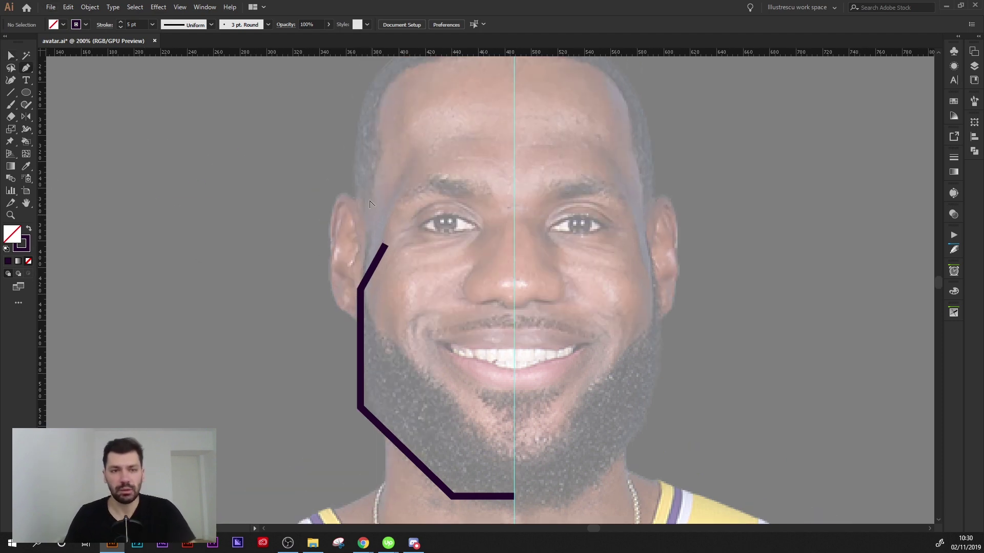
drag(393, 185, 365, 236)
scroll(365, 235, up, 2)
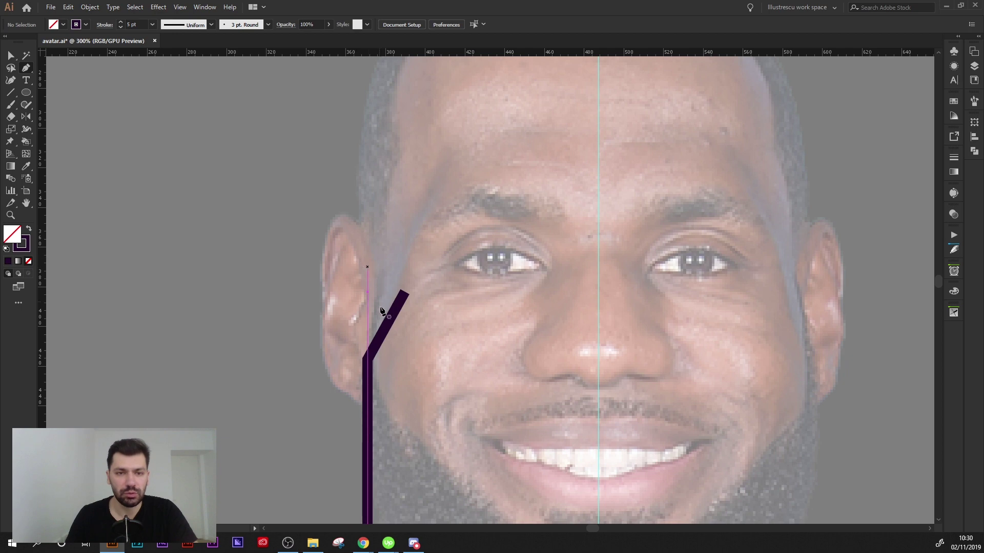
click(375, 346)
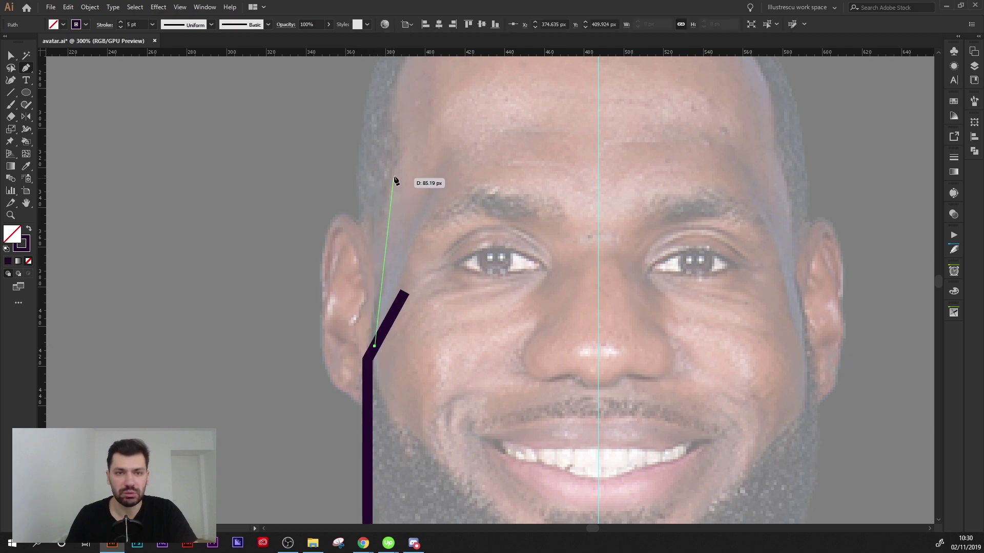
drag(396, 155, 428, 134)
scroll(428, 133, up, 1)
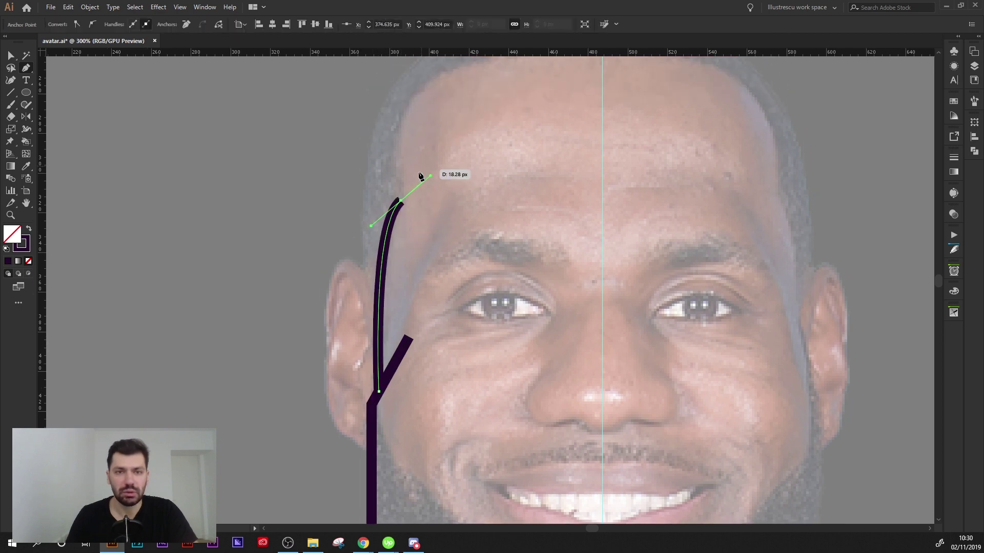
click(401, 199)
scroll(420, 147, up, 2)
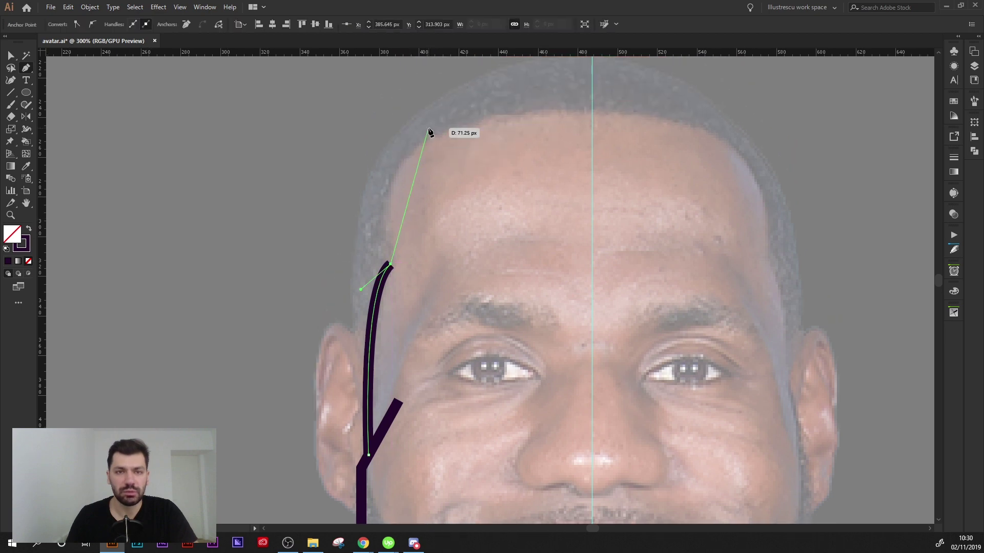
drag(424, 141, 486, 118)
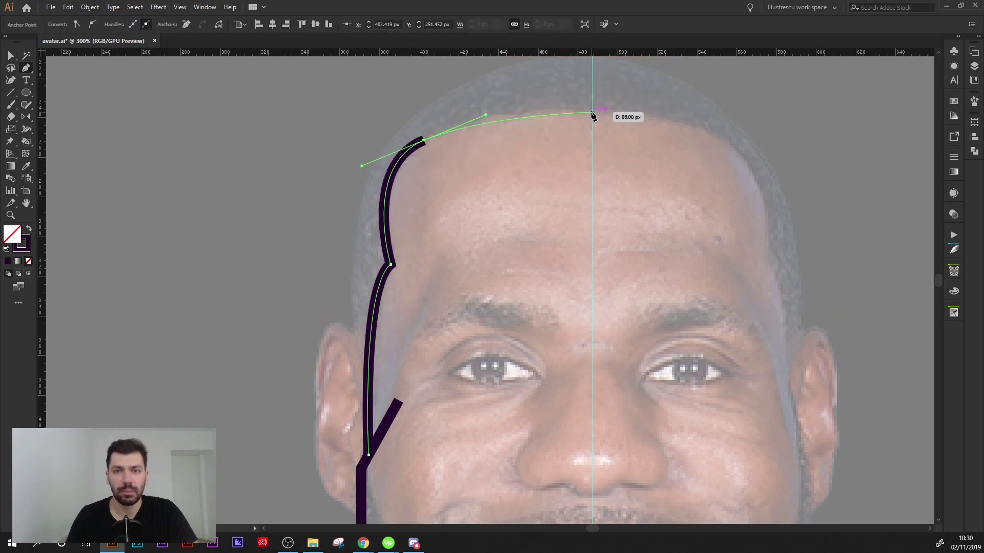
click(593, 112)
key(Escape)
Reshape the curve below the temple point and reselect the outline
scroll(622, 127, down, 1)
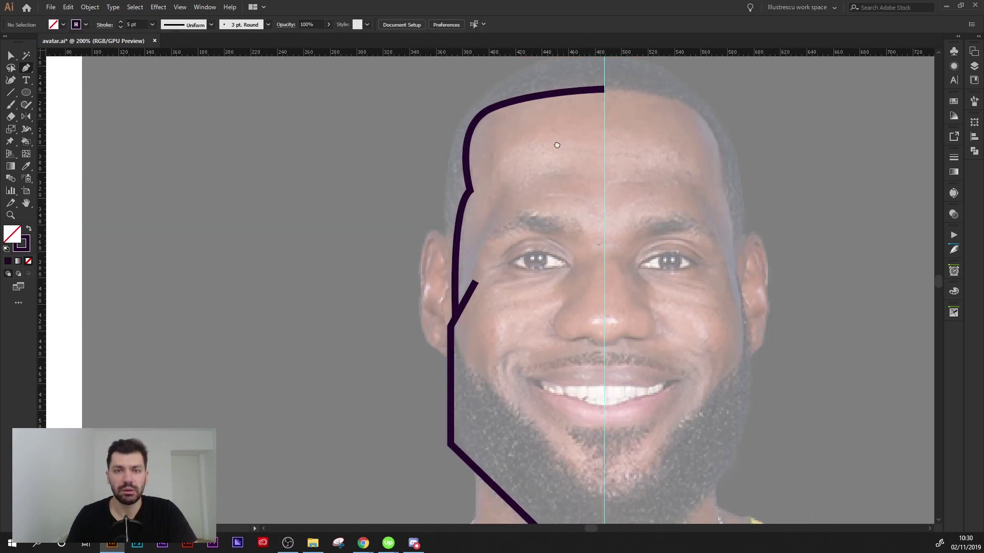
scroll(487, 194, up, 1)
ctrl+click(475, 183)
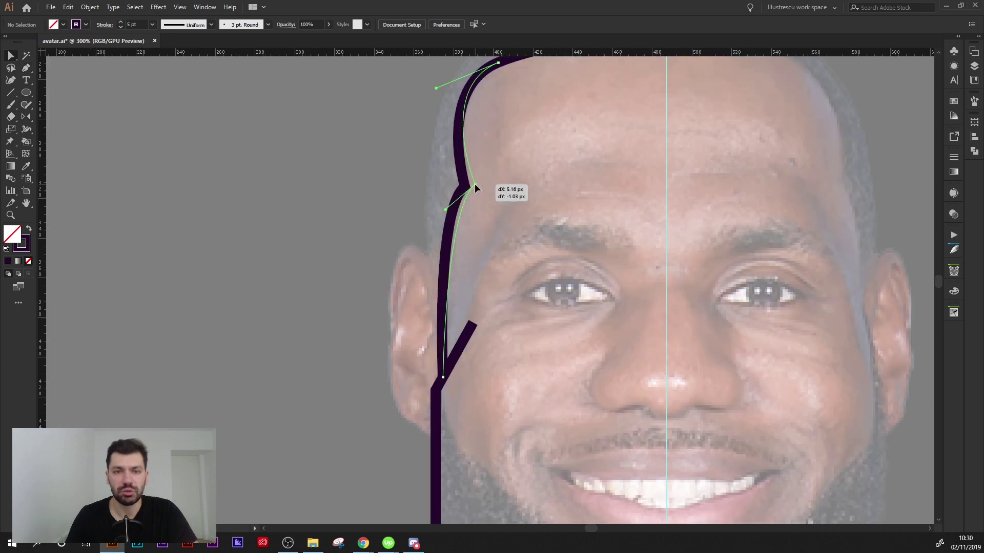
drag(445, 209, 433, 211)
ctrl+click(432, 211)
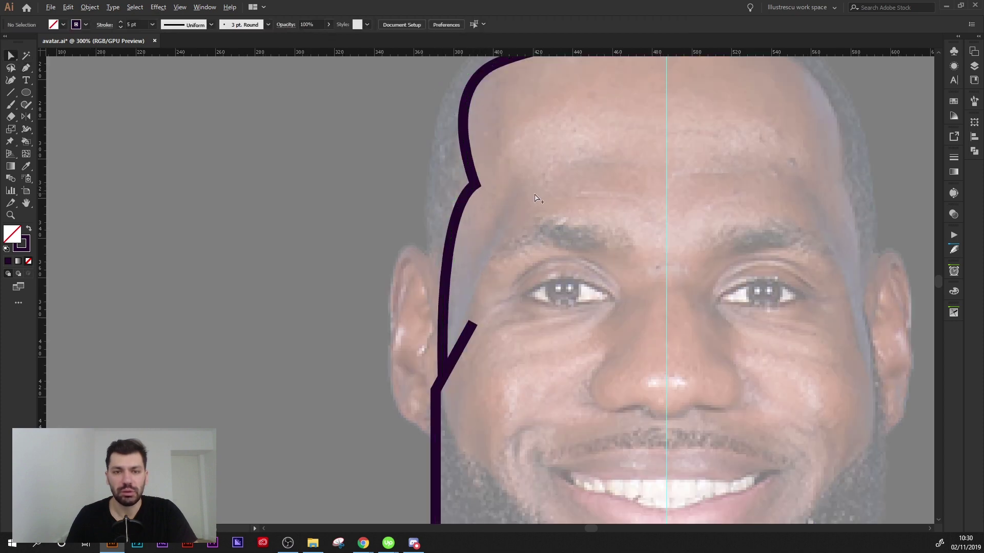
scroll(510, 192, down, 1)
ctrl+click(476, 159)
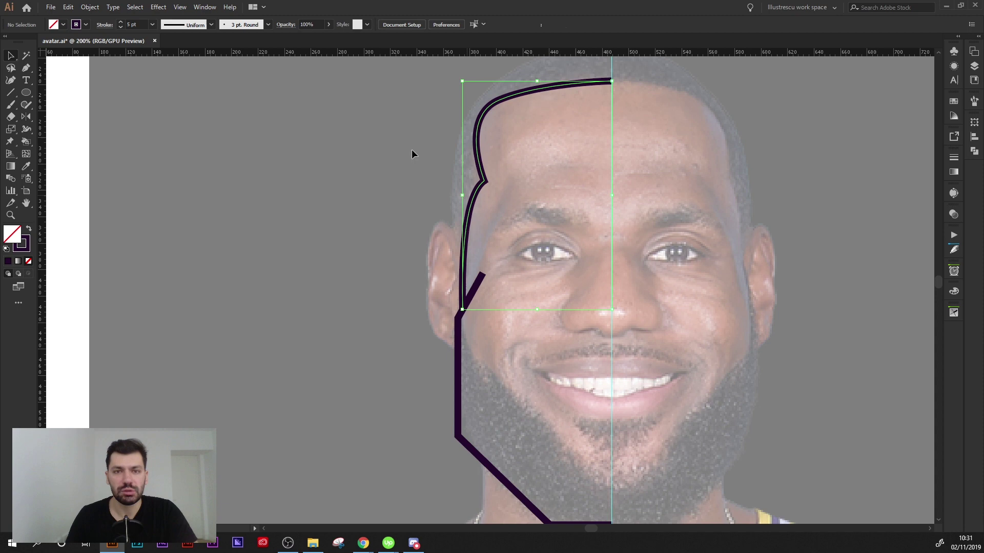
ctrl+click(602, 232)
key(ctrl+a)
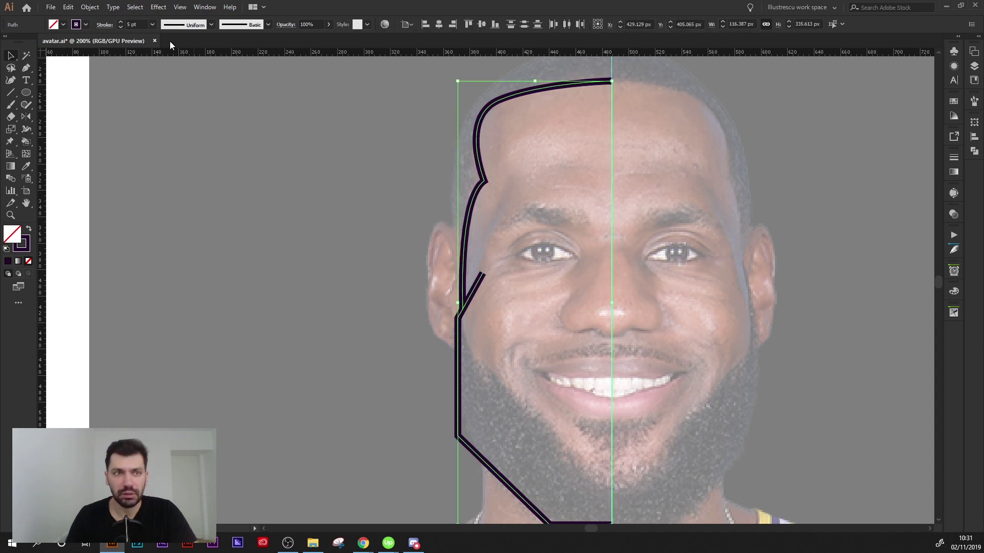
click(105, 25)
Start the inner beard line at the cheek corner and curve it down the jaw
click(432, 170)
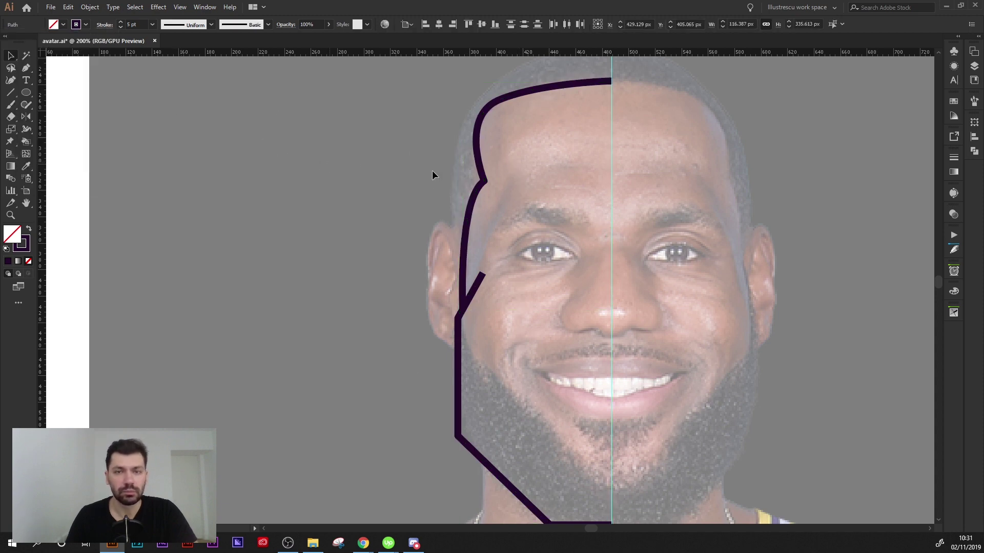
scroll(555, 183, right, 1)
key(p)
scroll(512, 200, down, 1)
scroll(407, 333, down, 1)
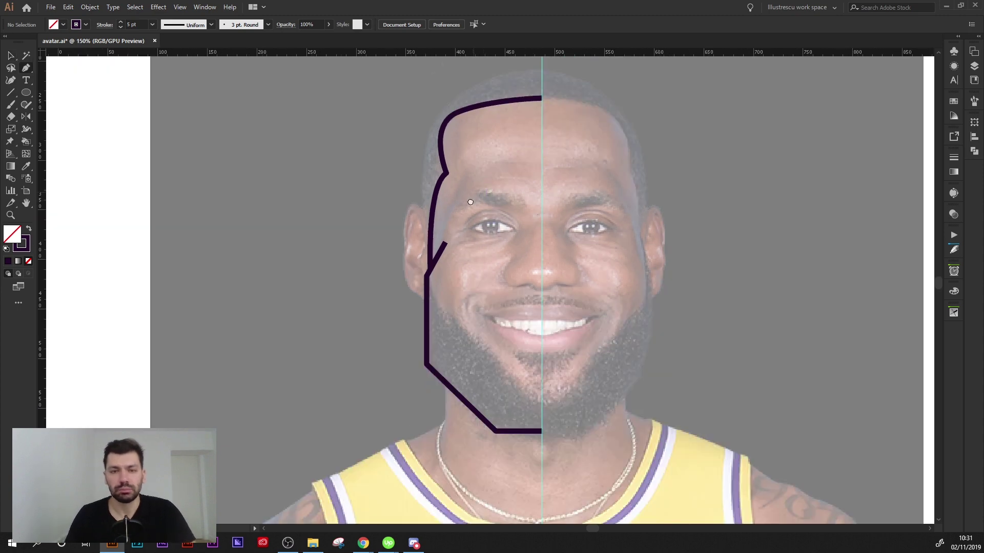
scroll(418, 252, up, 2)
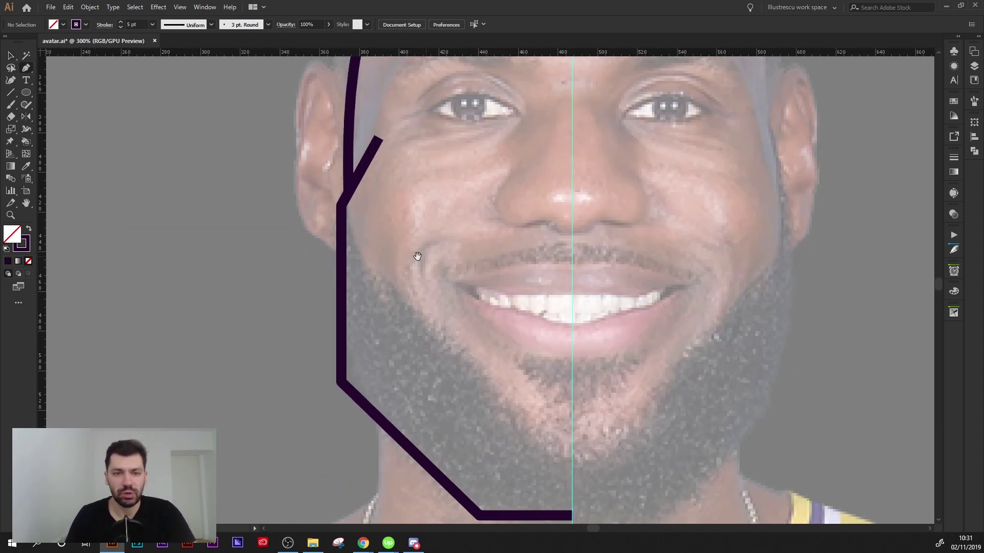
click(341, 205)
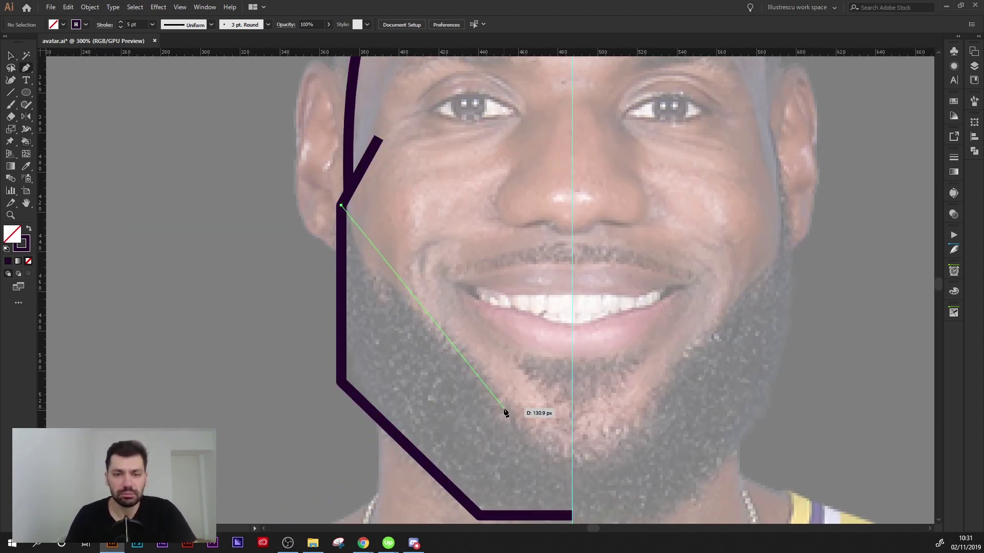
drag(505, 406, 432, 331)
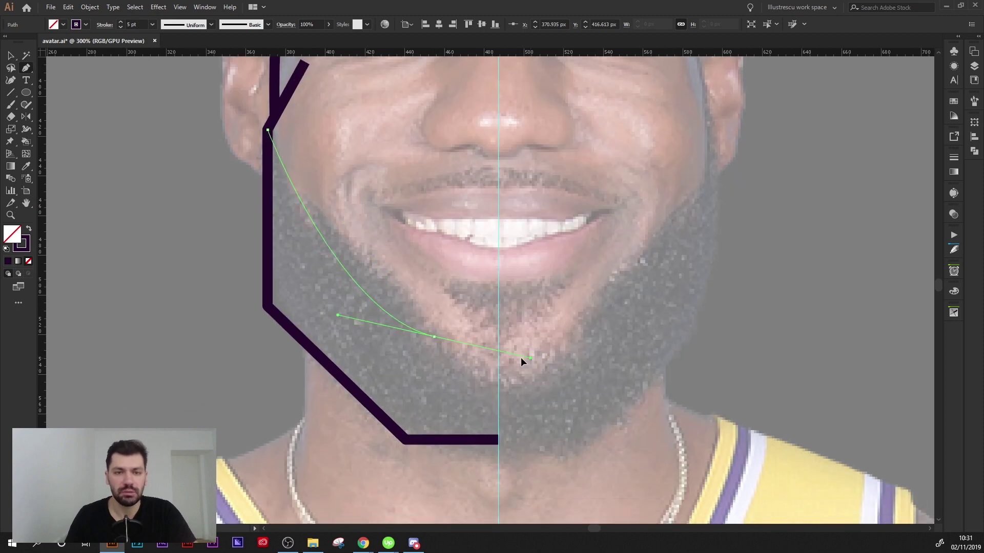
mouse_move(267, 130)
mouse_down()
mouse_move(281, 139)
mouse_move(297, 207)
mouse_up()
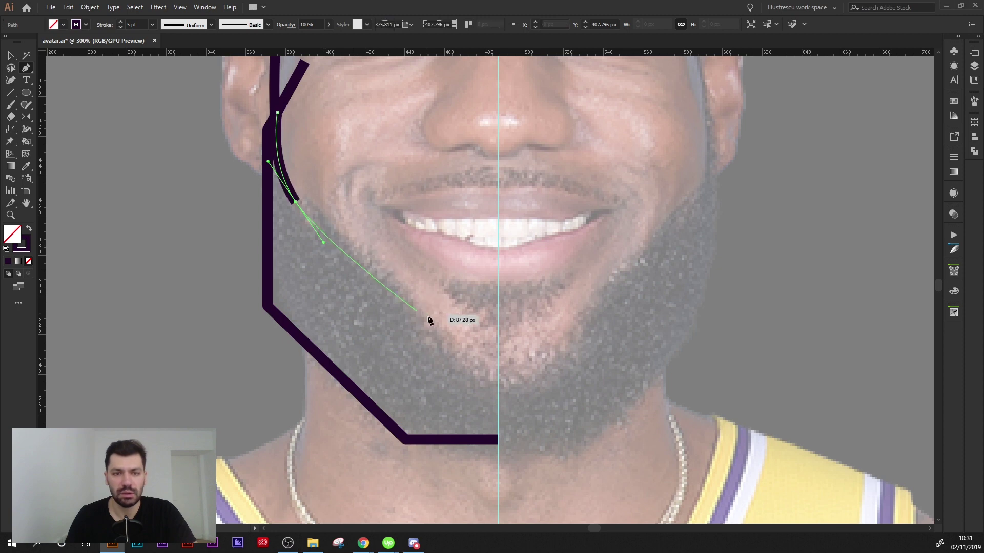
Add a chin step and end the beard line on the centre guide
drag(433, 324, 429, 337)
click(427, 355)
click(496, 376)
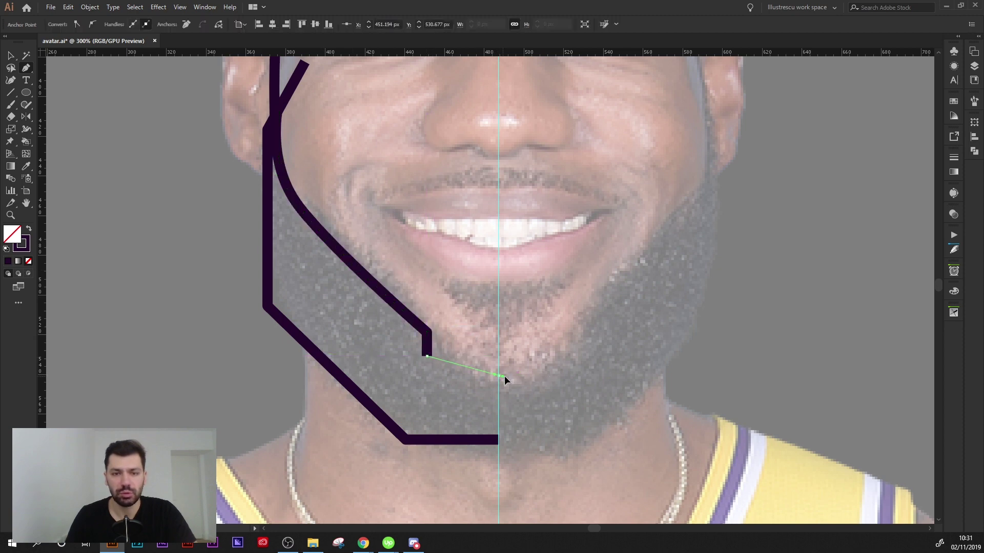
drag(541, 382, 541, 382)
key(ctrl+shift+a)
mouse_move(553, 322)
mouse_down()
mouse_move(564, 340)
mouse_move(499, 303)
mouse_up()
scroll(494, 296, up, 2)
scroll(523, 274, up, 1)
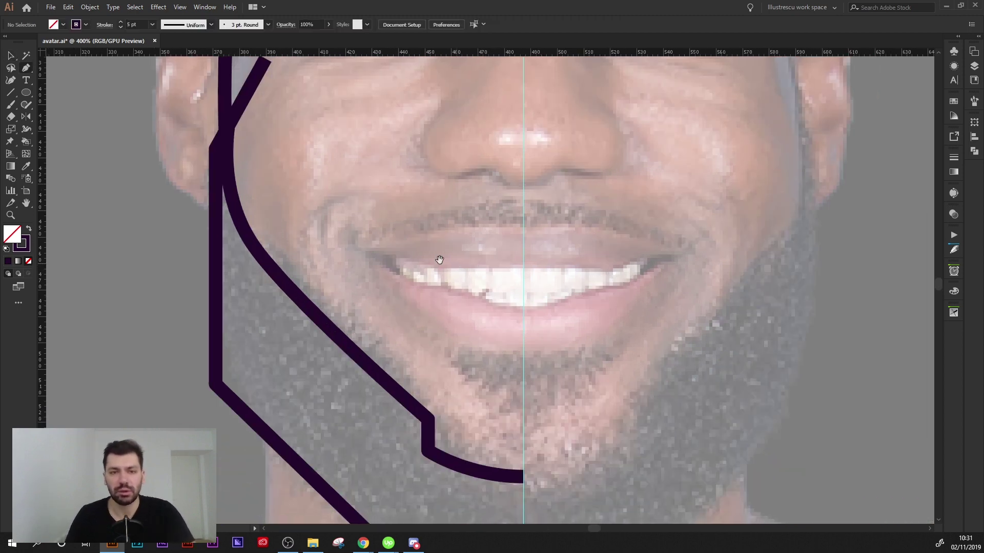
Draw the lower mouth edge from the left corner to the centre guide
click(364, 250)
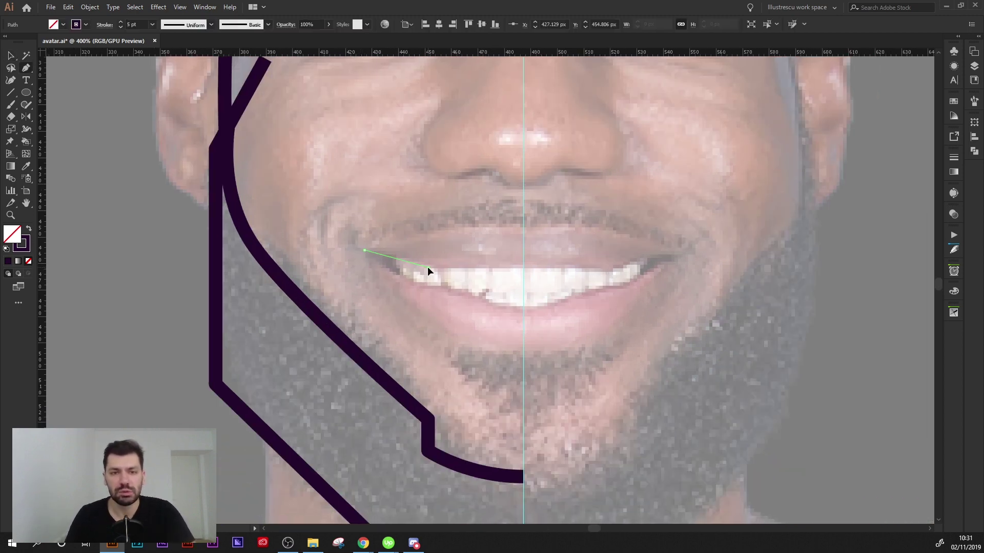
click(428, 266)
click(523, 267)
ctrl+click(519, 231)
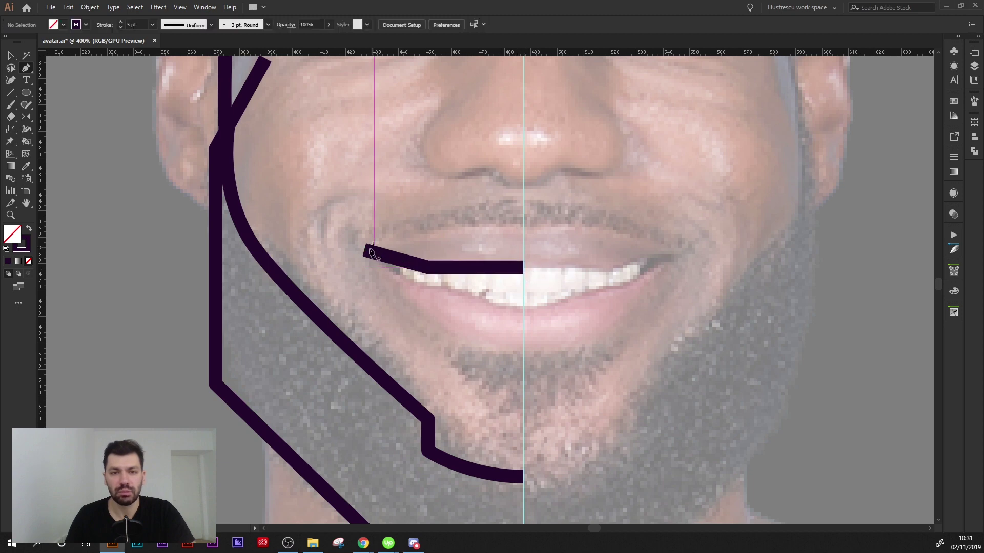
Add the curved upper lip from the mouth corner back to the centre guide
mouse_move(496, 241)
mouse_down()
mouse_move(512, 225)
mouse_move(544, 232)
mouse_up()
click(523, 226)
ctrl+click(540, 226)
click(485, 223)
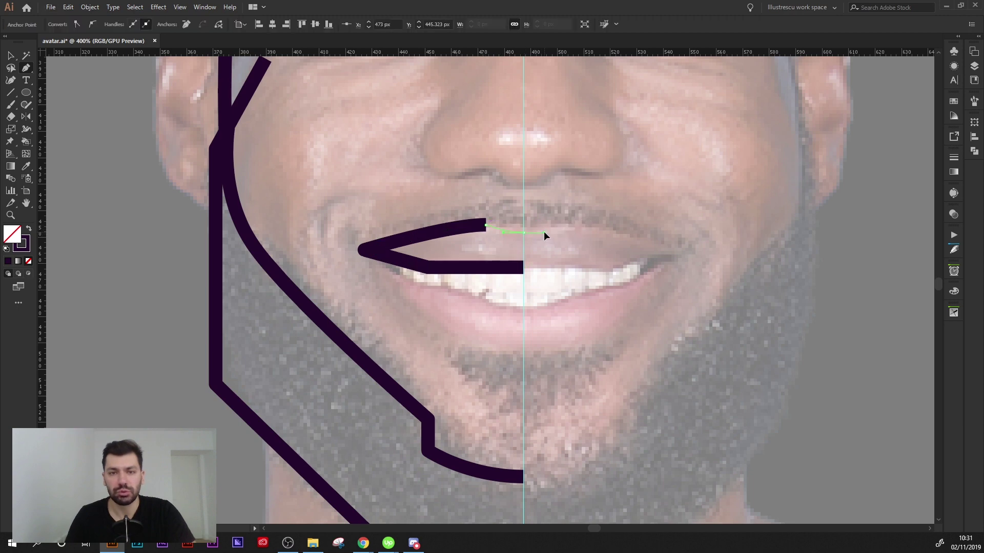
ctrl+click(534, 227)
key(ctrl+minus)
key(ctrl+minus)
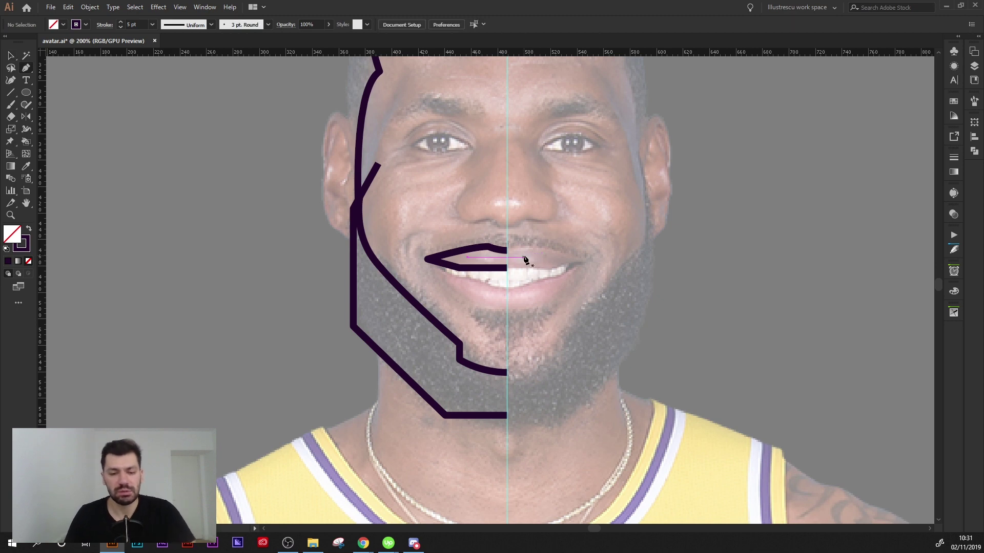
scroll(540, 248, up, 1)
Select all traced outlines and change their stroke weight from 3 pt to 4 pt
key(ctrl+a)
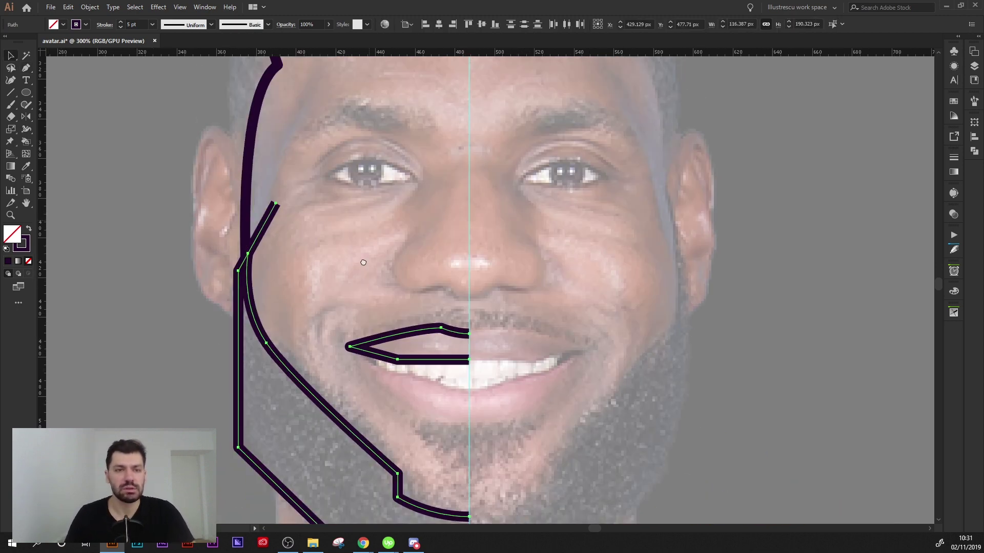
scroll(259, 263, up, 5)
click(120, 28)
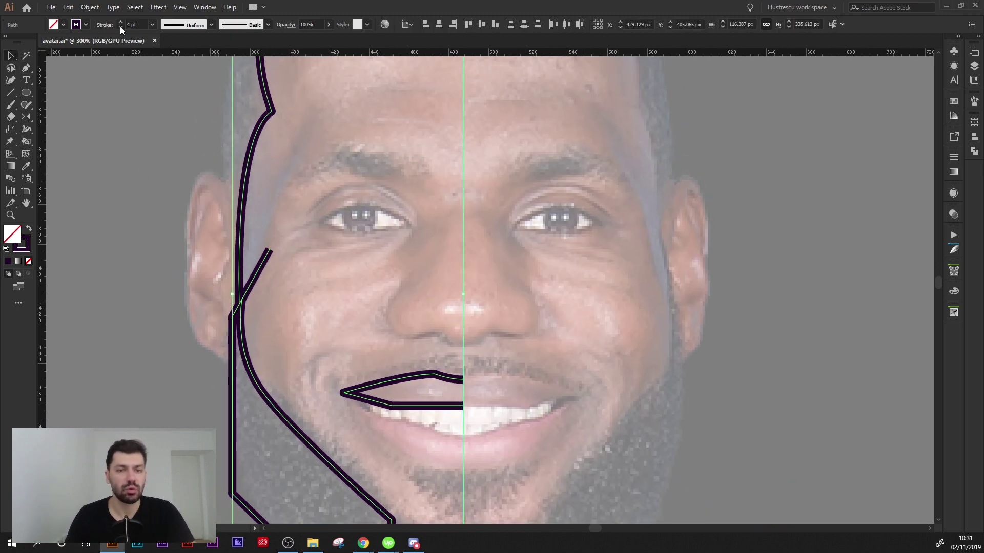
click(380, 204)
scroll(379, 204, down, 2)
scroll(314, 143, up, 1)
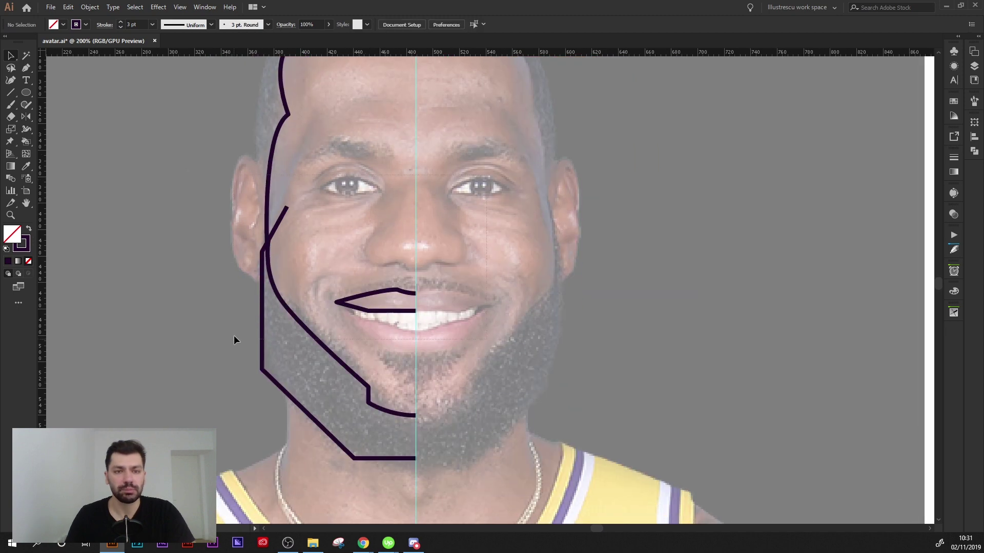
key(ctrl+a)
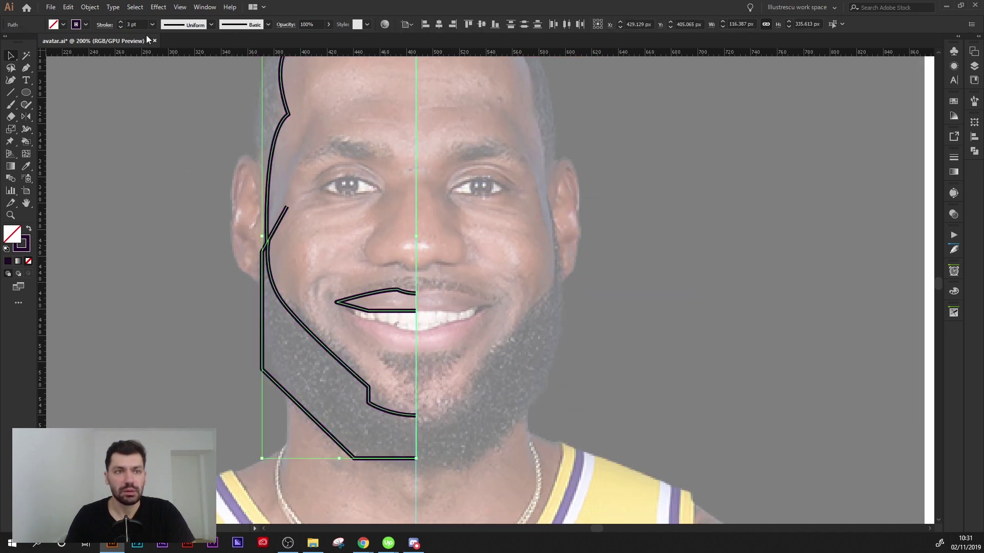
click(120, 23)
click(309, 179)
Draw a first curved lower-lip line from the mouth corner
scroll(360, 220, up, 2)
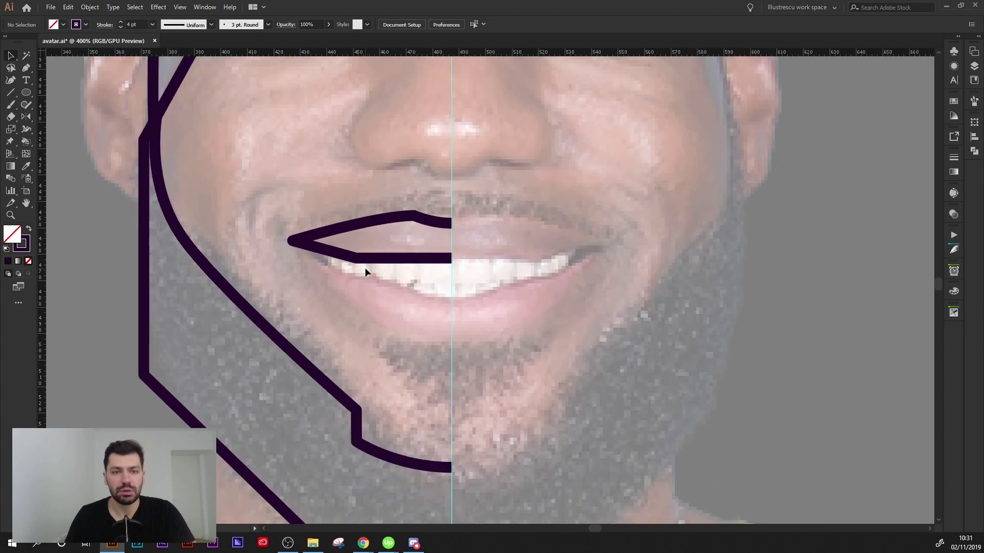
key(p)
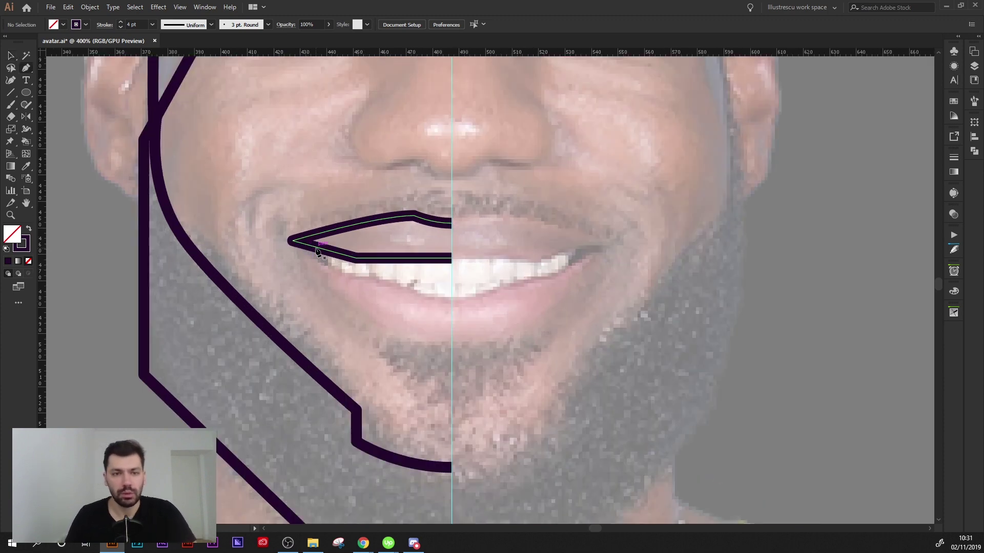
drag(327, 252, 329, 278)
drag(452, 309, 544, 309)
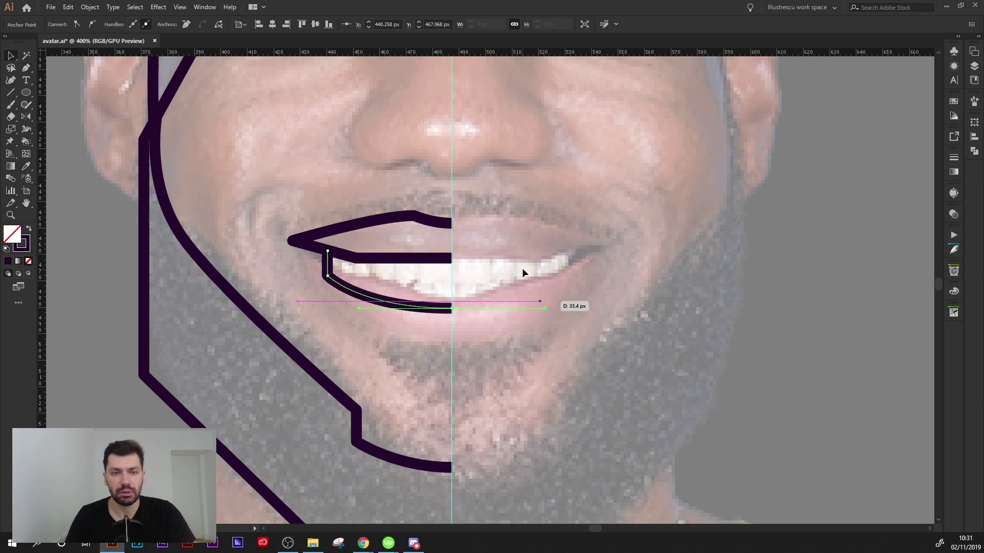
ctrl+click(522, 269)
Redraw the outer lower-lip curve from the mouth corner down to the centre guide
key(p)
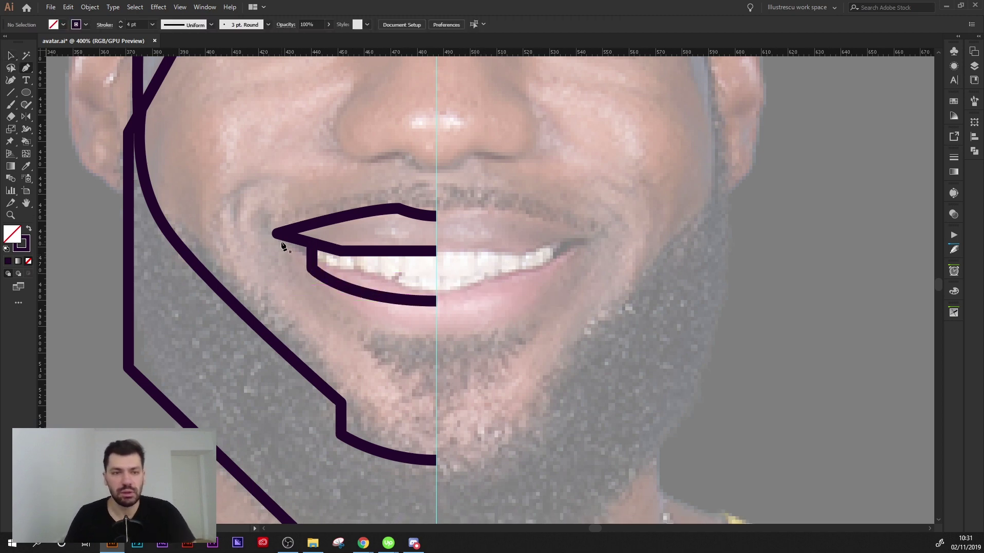
click(256, 224)
mouse_move(278, 234)
mouse_down()
mouse_move(413, 340)
mouse_move(435, 343)
mouse_up()
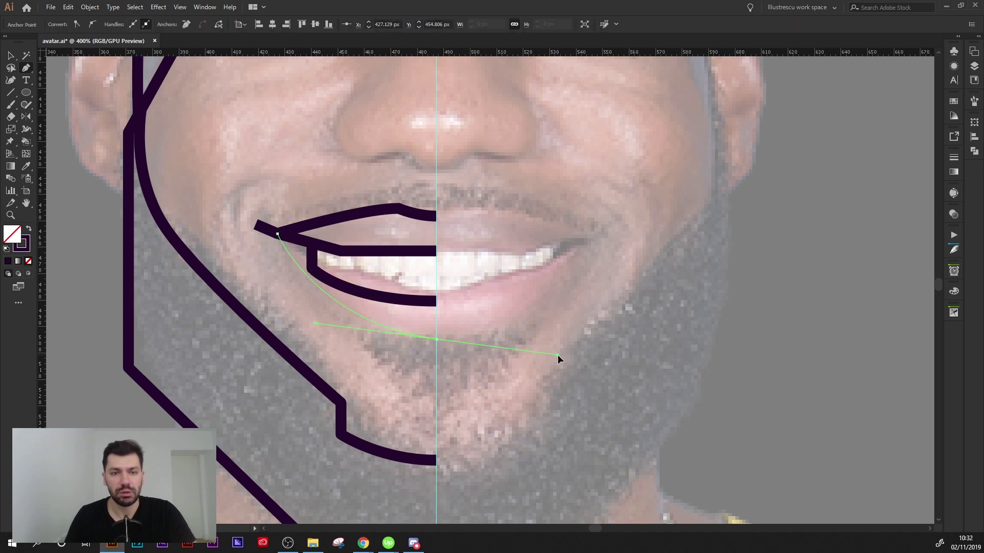
drag(557, 355, 561, 349)
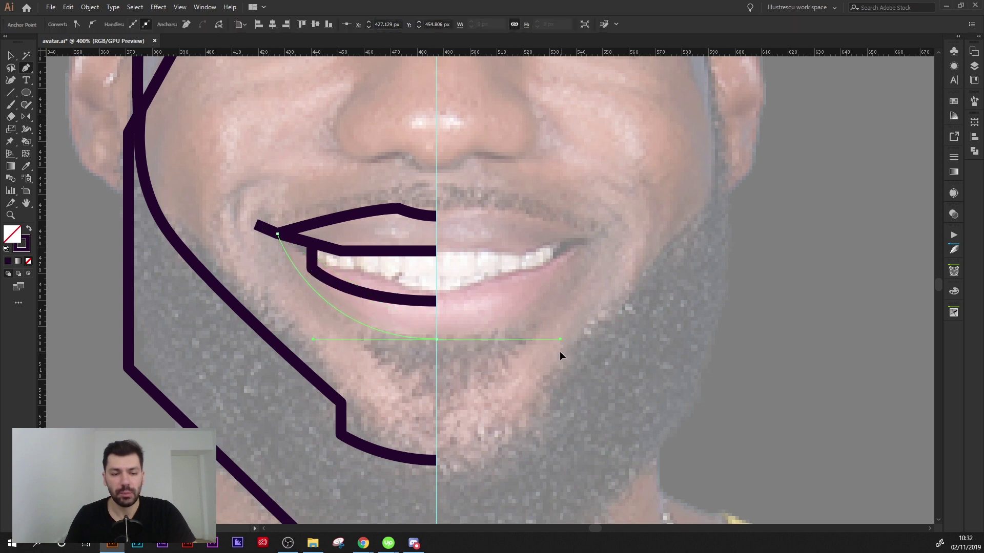
key(v)
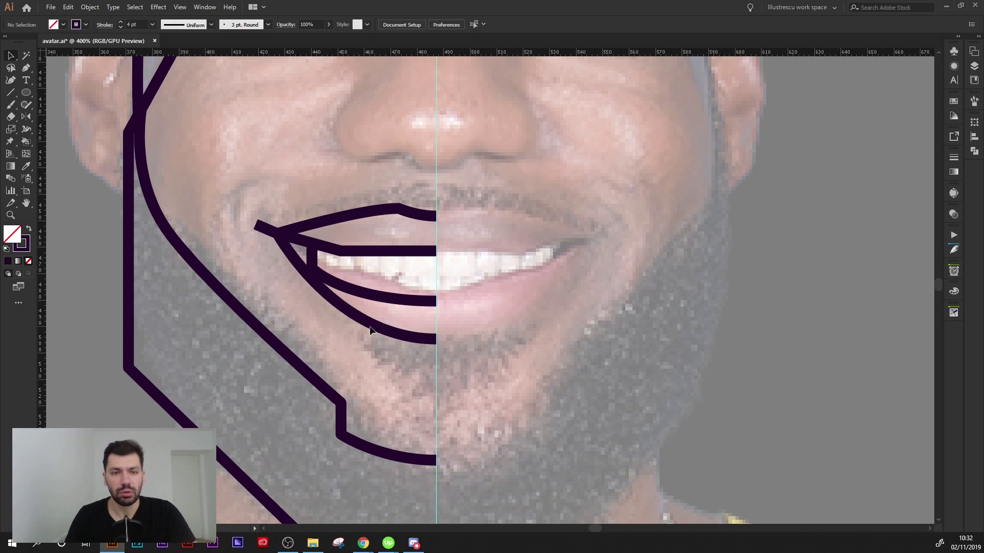
key(ctrl+z)
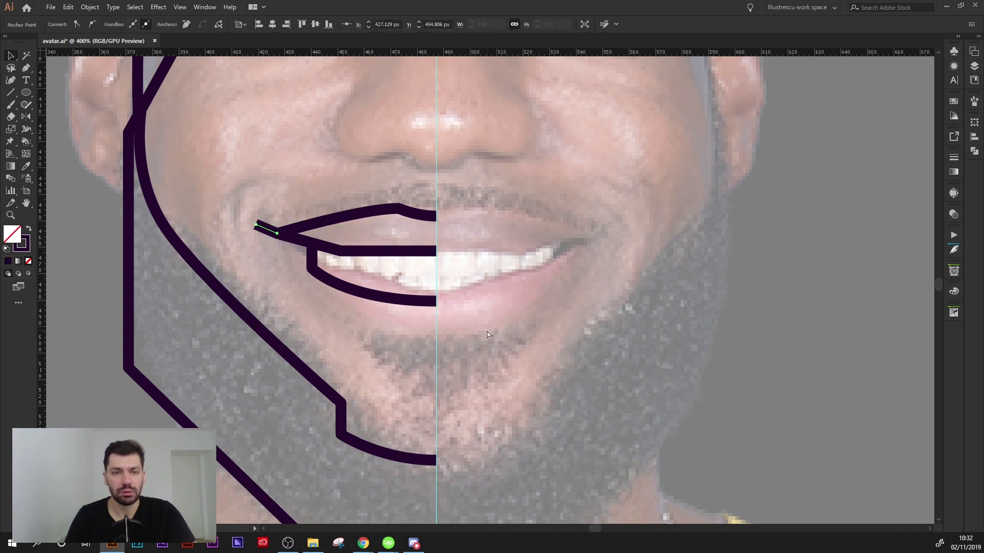
key(p)
click(277, 234)
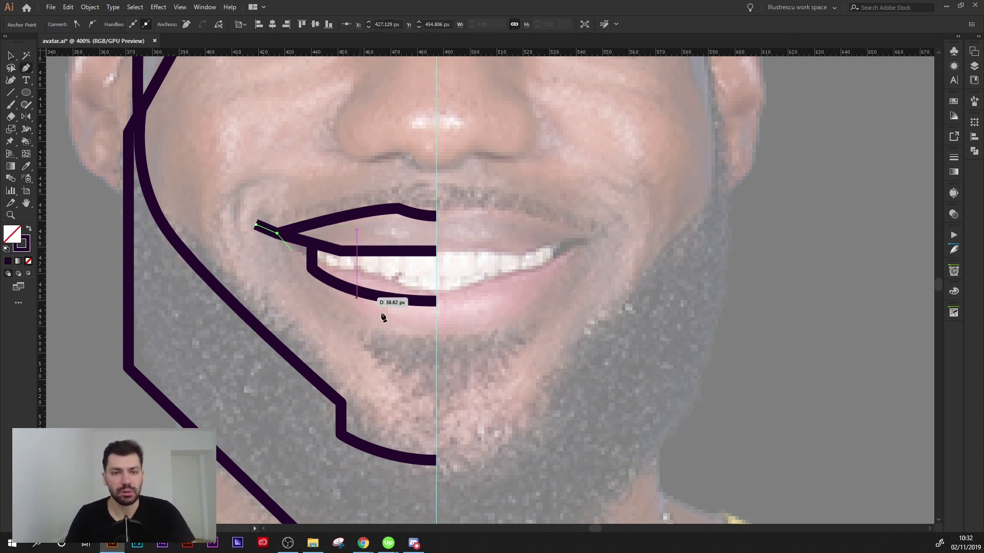
drag(437, 340, 599, 359)
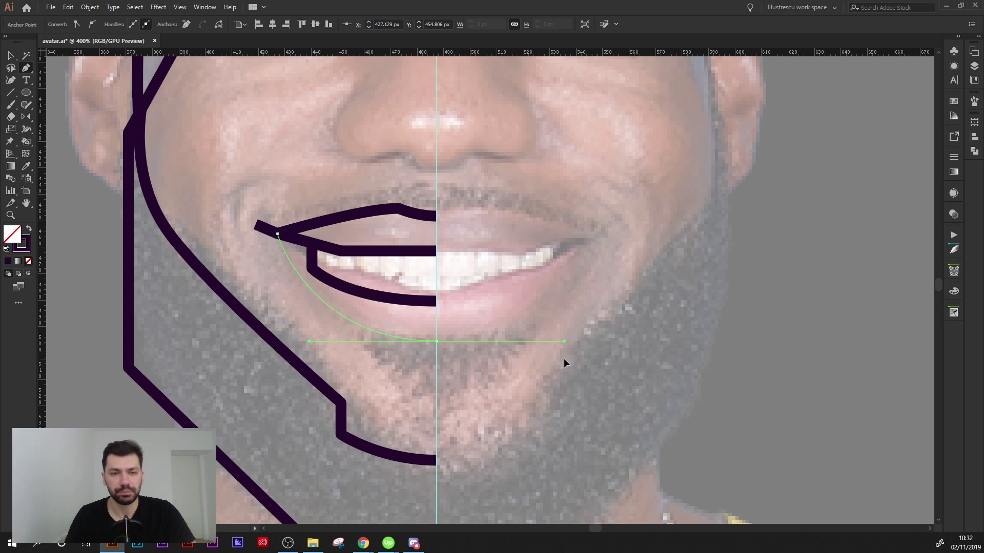
ctrl+click(518, 305)
Undo the old outer lower-lip curve and redraw it hugging closer beneath the lip
scroll(522, 301, down, 2)
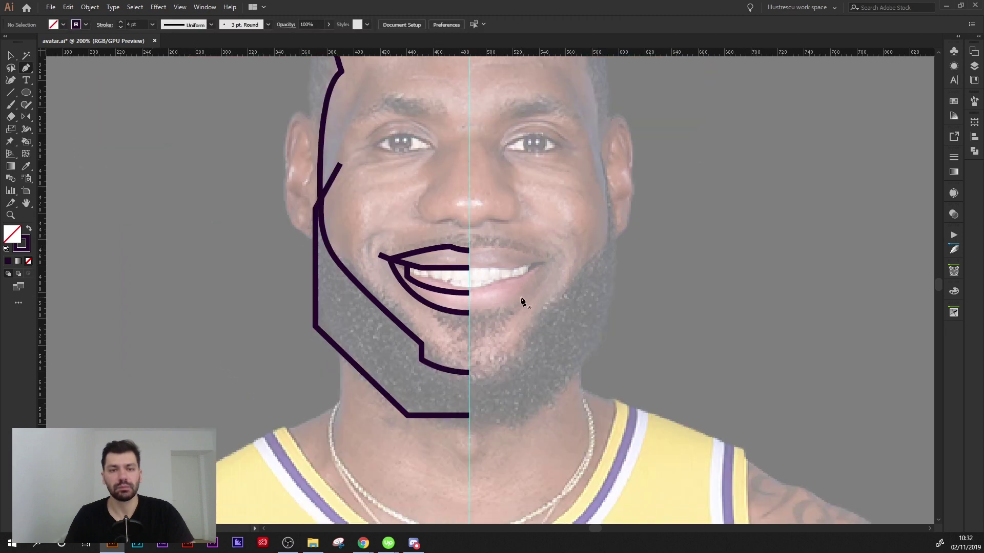
scroll(408, 285, up, 2)
key(v)
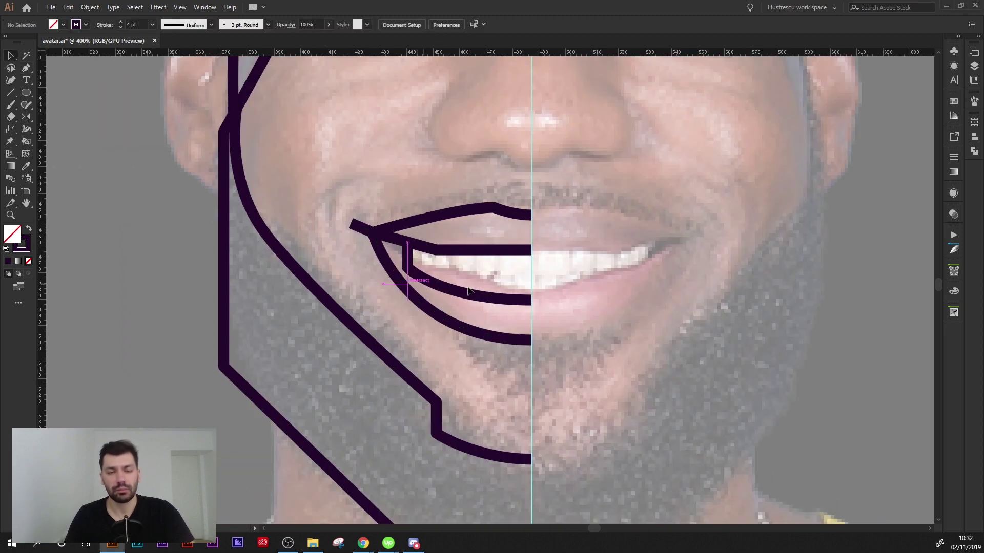
key(ctrl+z)
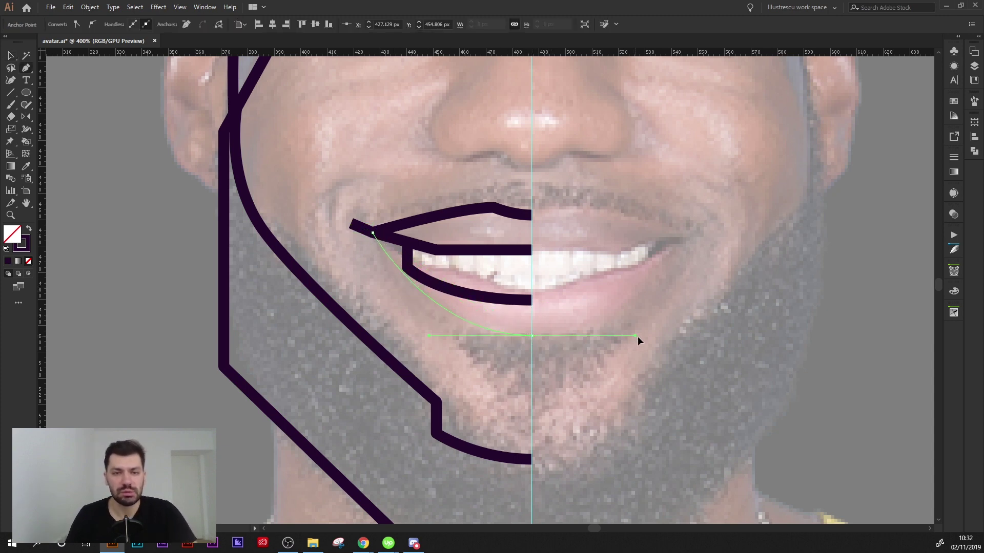
drag(531, 335, 638, 338)
key(ctrl+shift+a)
key(ctrl+1)
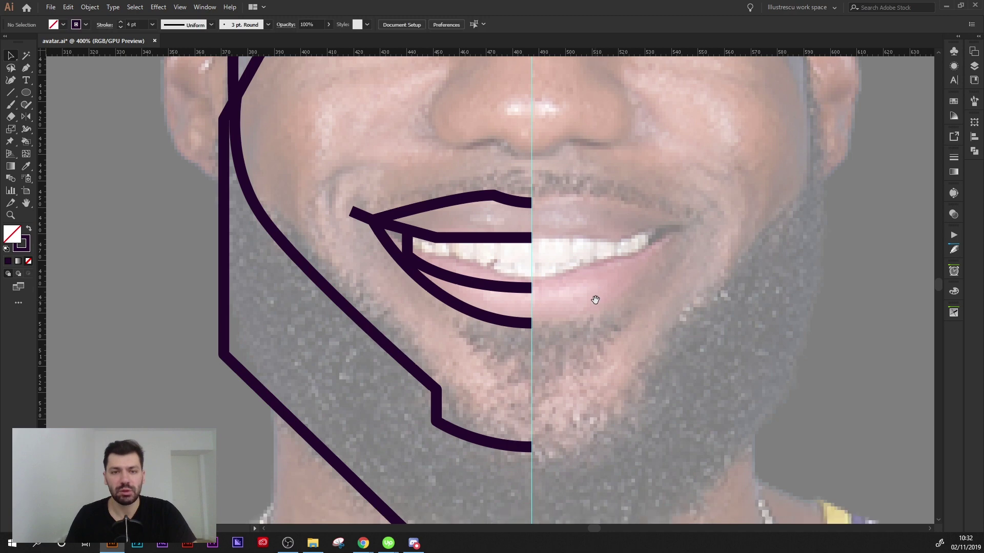
Check the lip curve's Variable Width Profile options, leaving them unchanged
scroll(484, 305, up, 3)
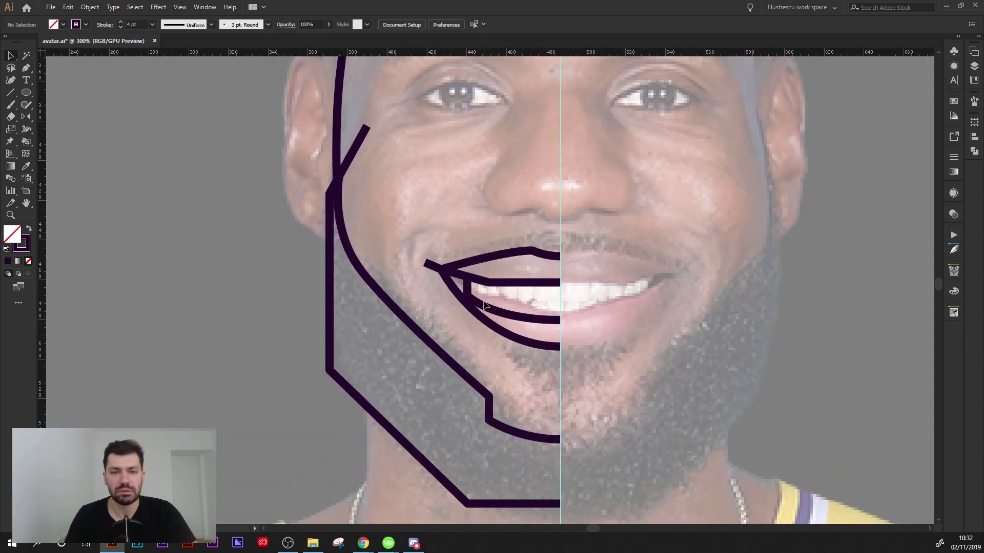
click(461, 295)
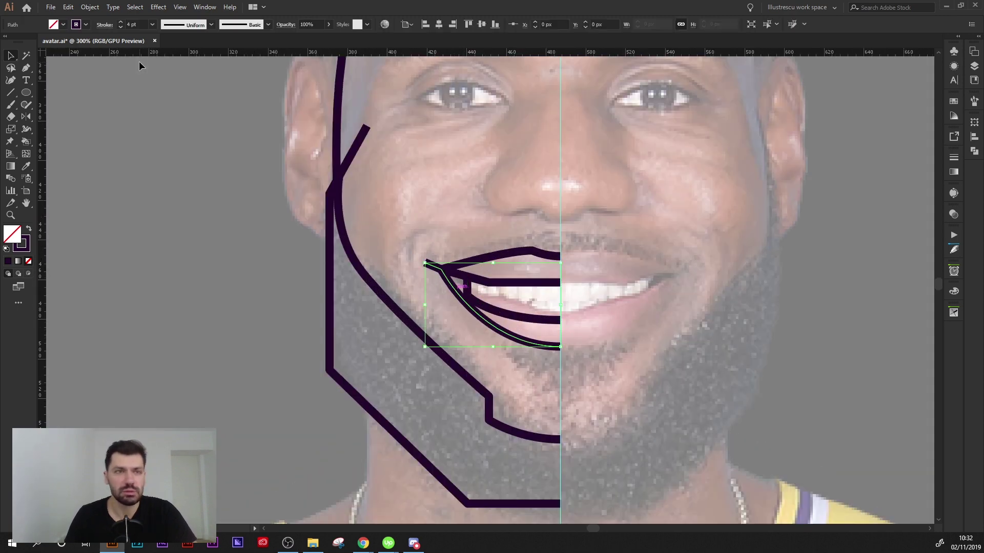
click(211, 25)
click(203, 43)
click(292, 115)
scroll(394, 199, up, 3)
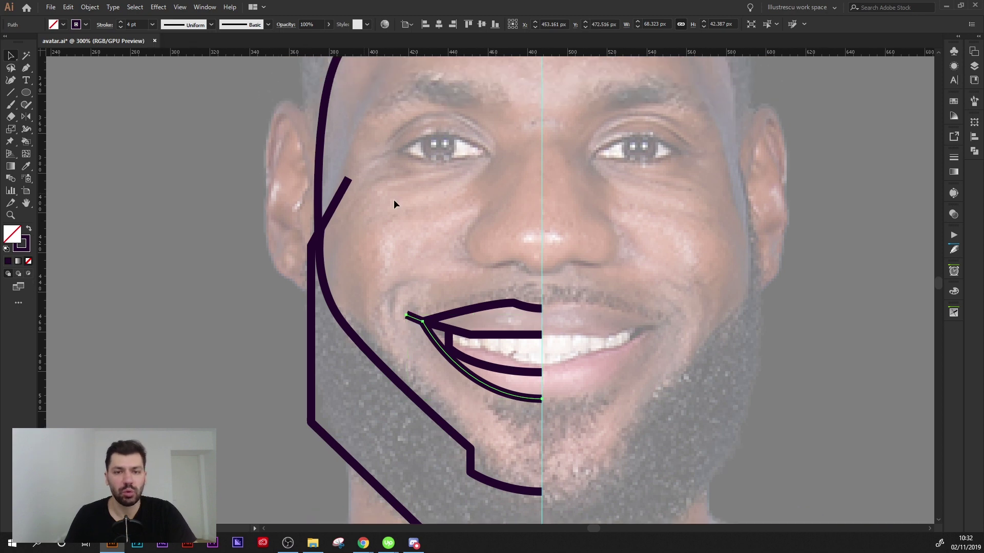
scroll(379, 215, down, 2)
scroll(354, 241, up, 1)
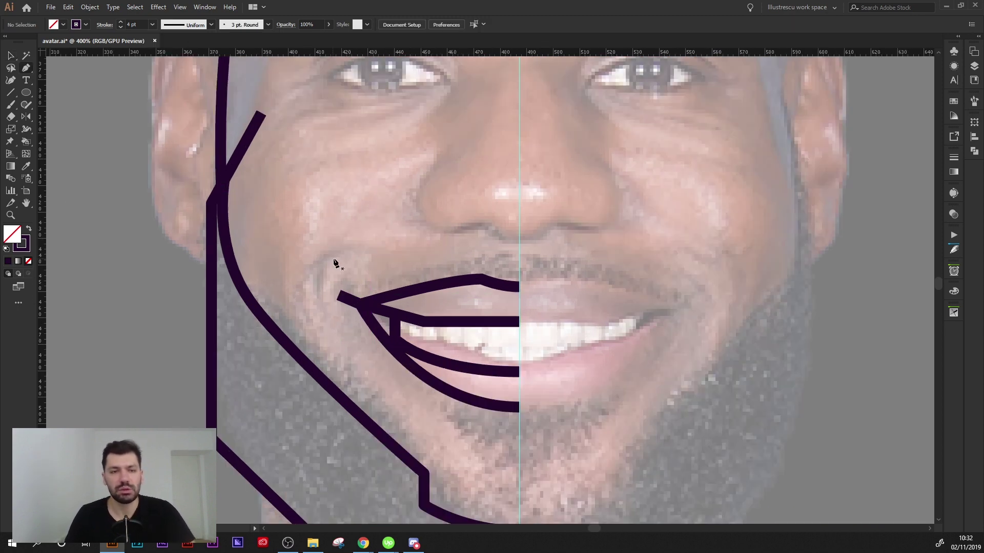
Sketch a crease line beside the left mouth corner, then undo the attempt
click(339, 253)
click(307, 276)
click(306, 300)
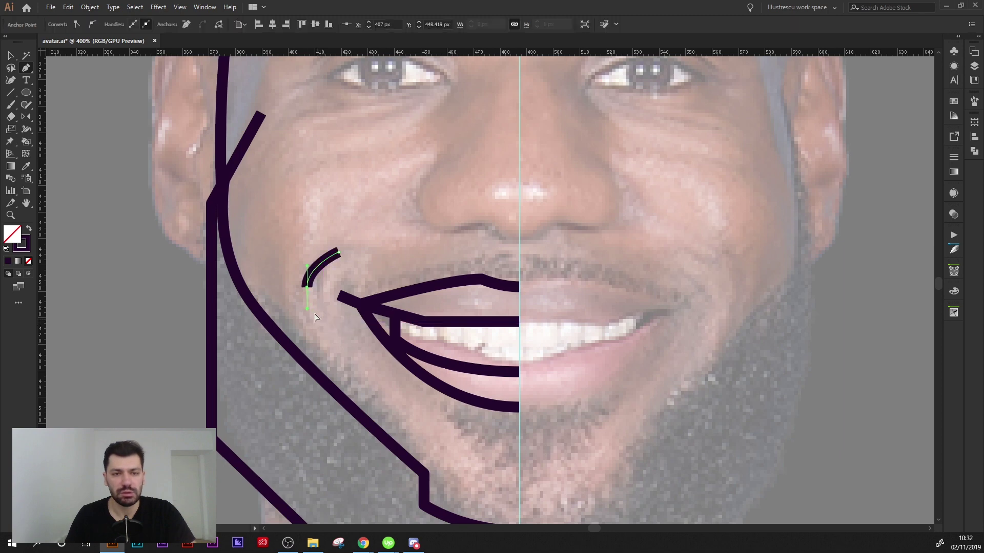
key(ctrl+z)
key(ctrl+z)
key(ctrl+z)
click(303, 309)
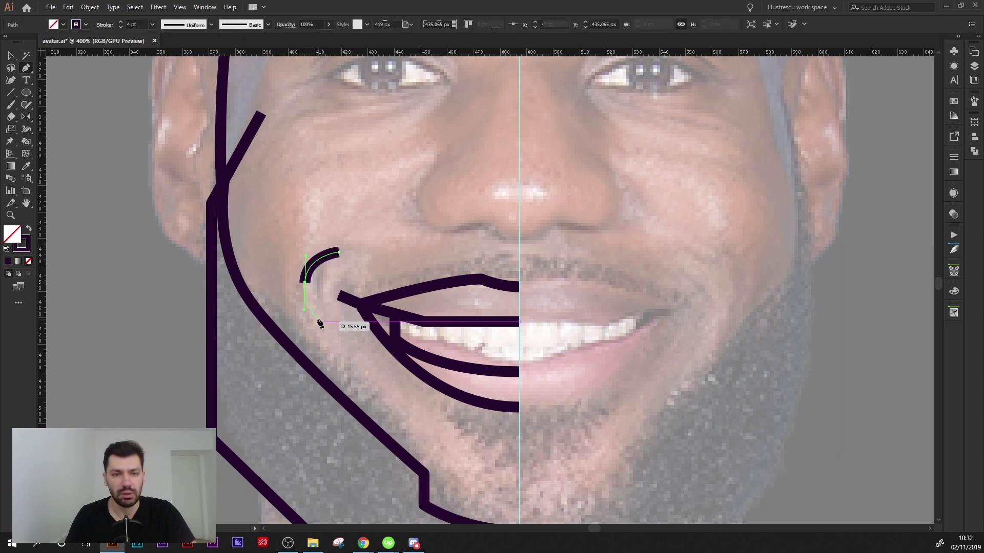
click(315, 314)
key(v)
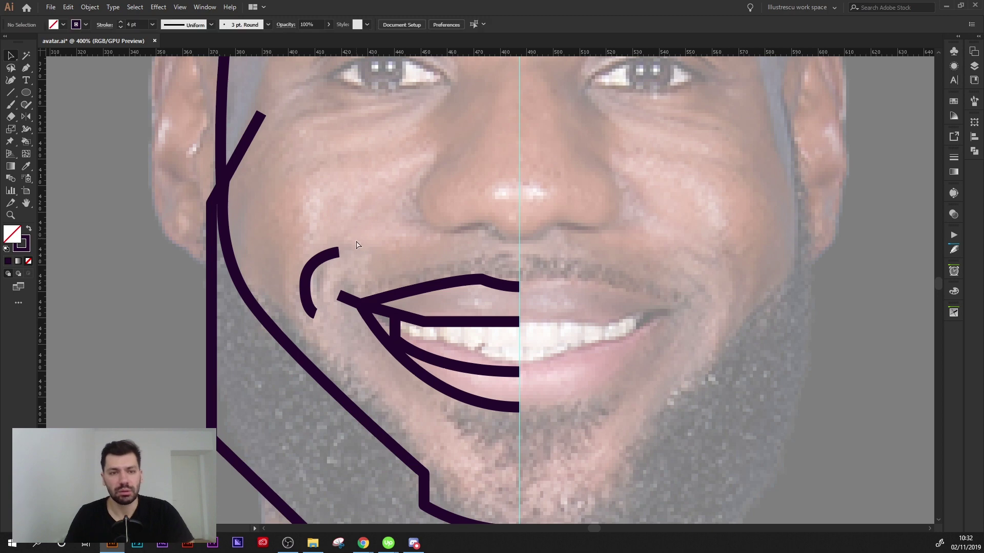
key(ctrl+z)
key(ctrl+z)
key(ctrl+z)
Redraw the crease as a short curved arc around the left mouth corner
key(p)
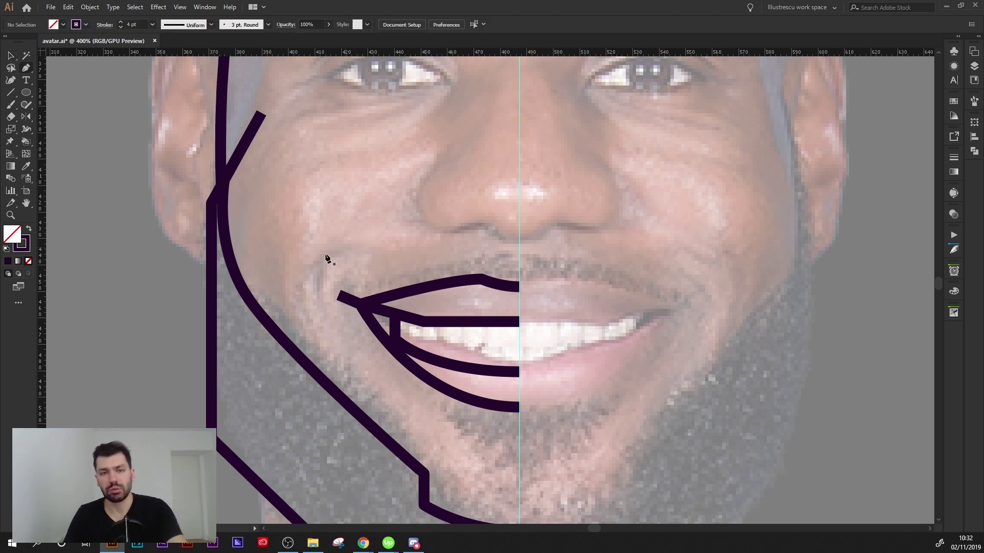
click(338, 252)
drag(315, 322, 339, 373)
ctrl+click(362, 239)
key(v)
key(ctrl+minus)
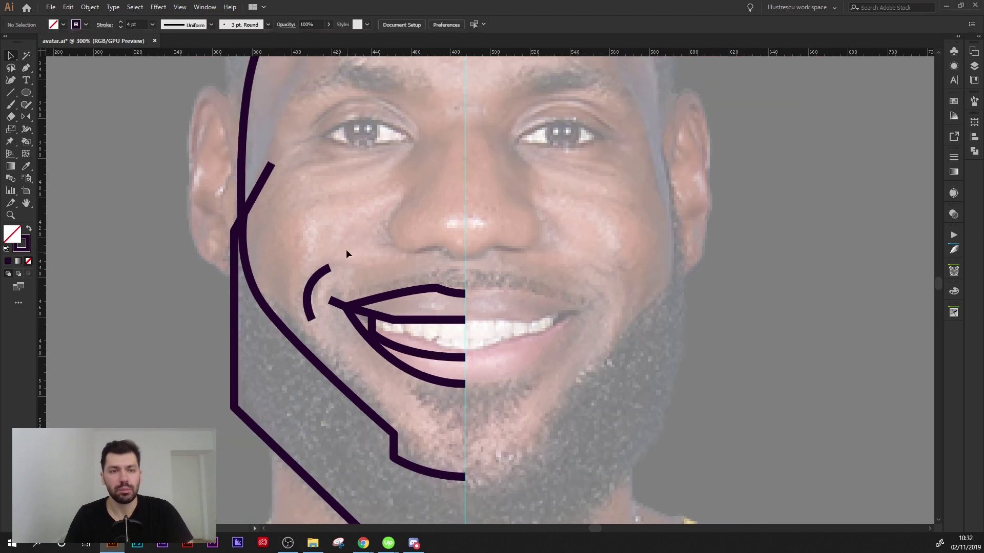
Apply a tapered Variable Width Profile to the crease arc
click(309, 295)
click(211, 25)
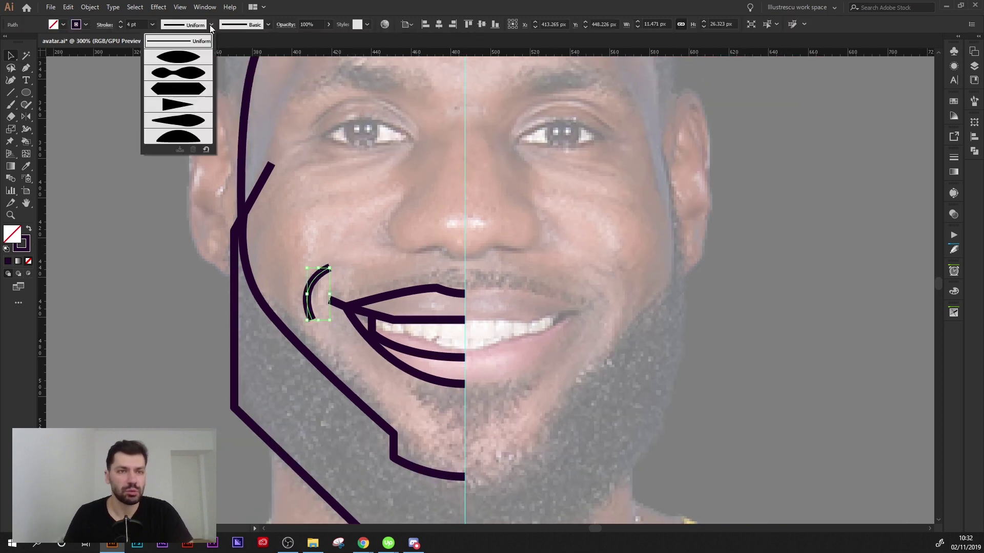
click(179, 47)
click(334, 242)
Zoom to the left eye and place the eyelid's first point at its outer corner
scroll(340, 245, up, 1)
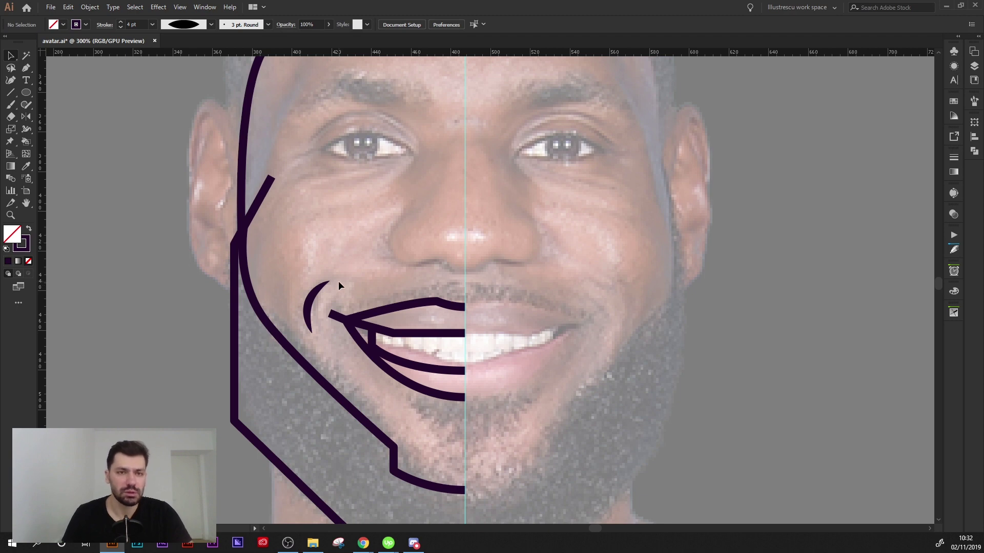
scroll(351, 248, up, 1)
scroll(362, 240, up, 1)
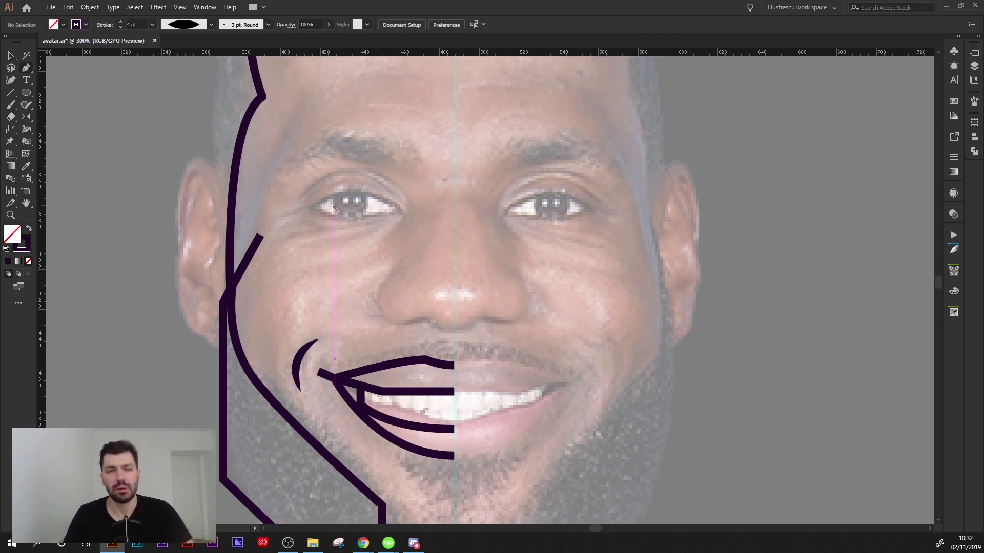
scroll(308, 220, up, 2)
click(278, 219)
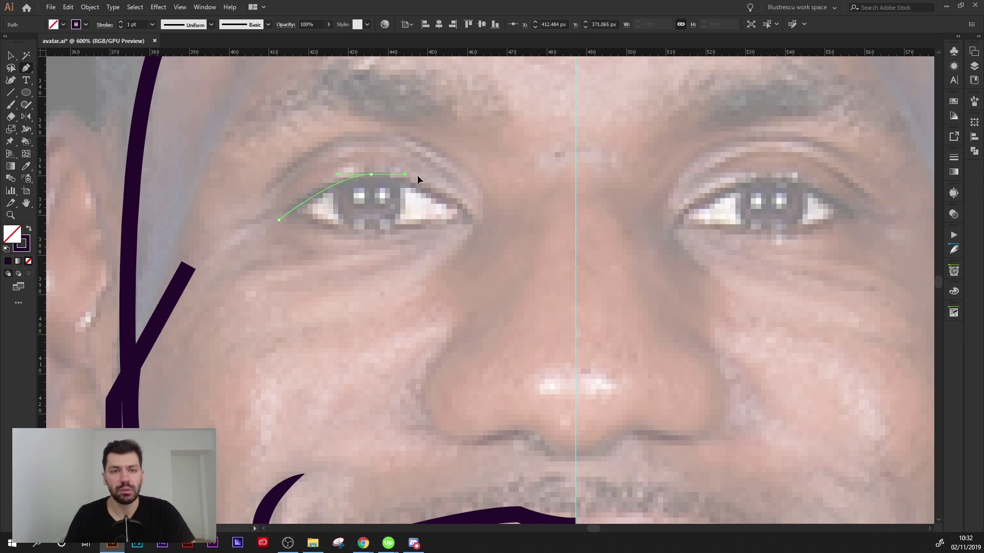
Finish the left upper-eyelid arc, thicken it to 4 pt and adjust its left end
click(469, 220)
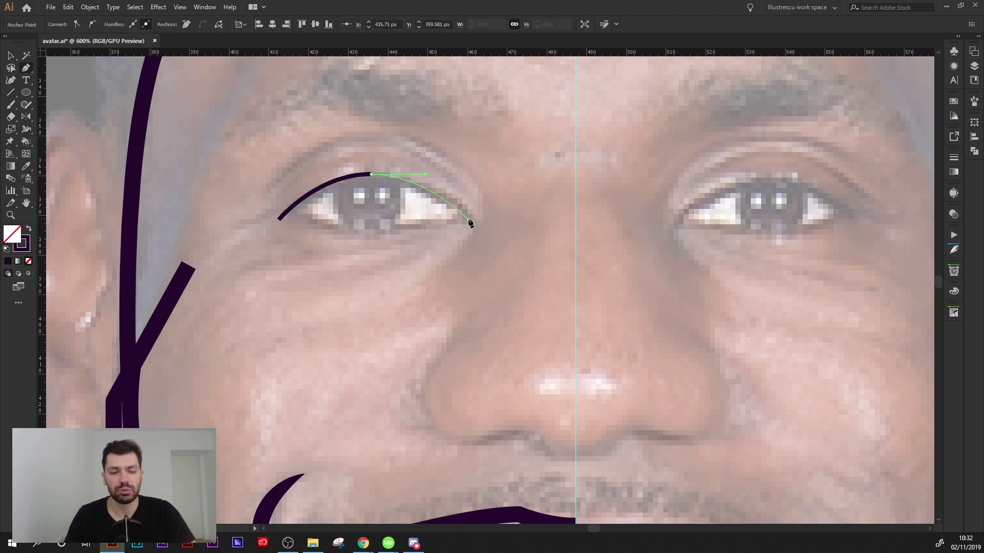
ctrl+click(464, 174)
scroll(464, 175, up, 1)
ctrl+click(309, 228)
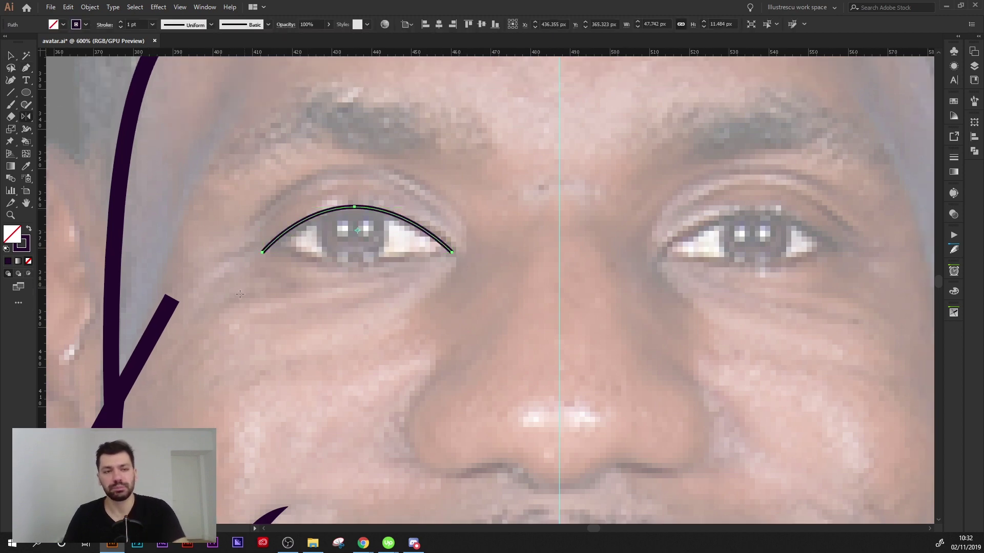
key(Up)
key(Up)
key(Up)
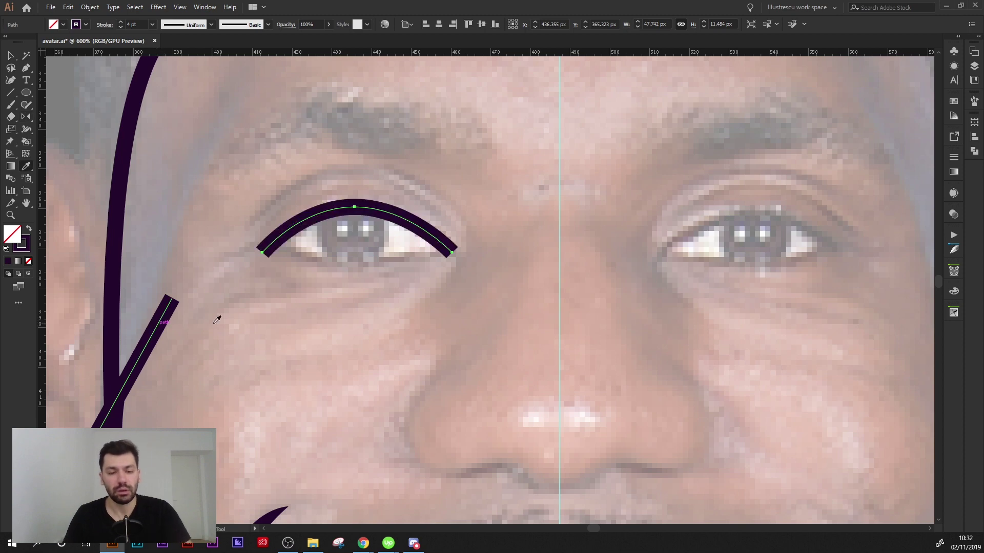
ctrl+click(293, 309)
scroll(284, 303, up, 1)
drag(259, 269, 251, 270)
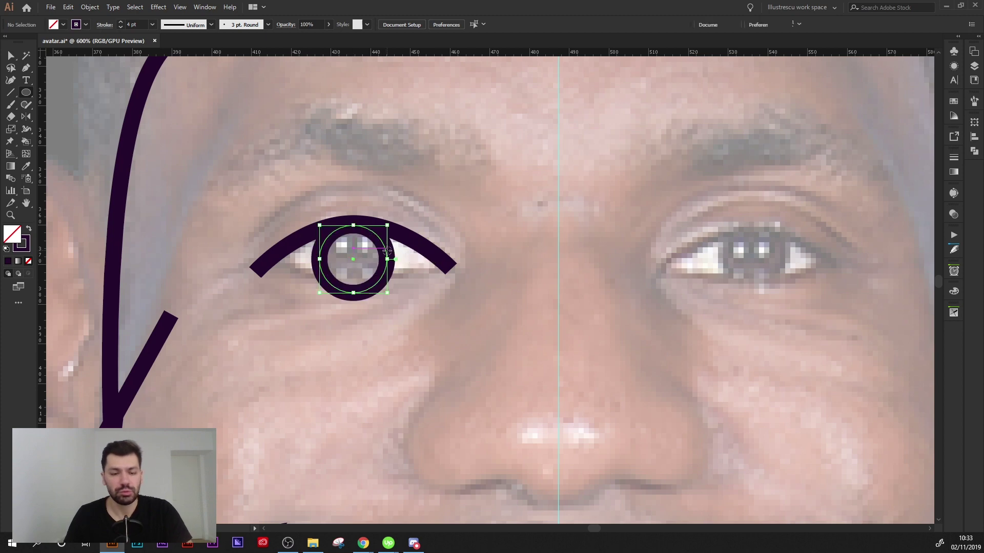
Draw a pupil circle and make it a solid dark fill with no outline
drag(358, 258, 386, 250)
click(385, 250)
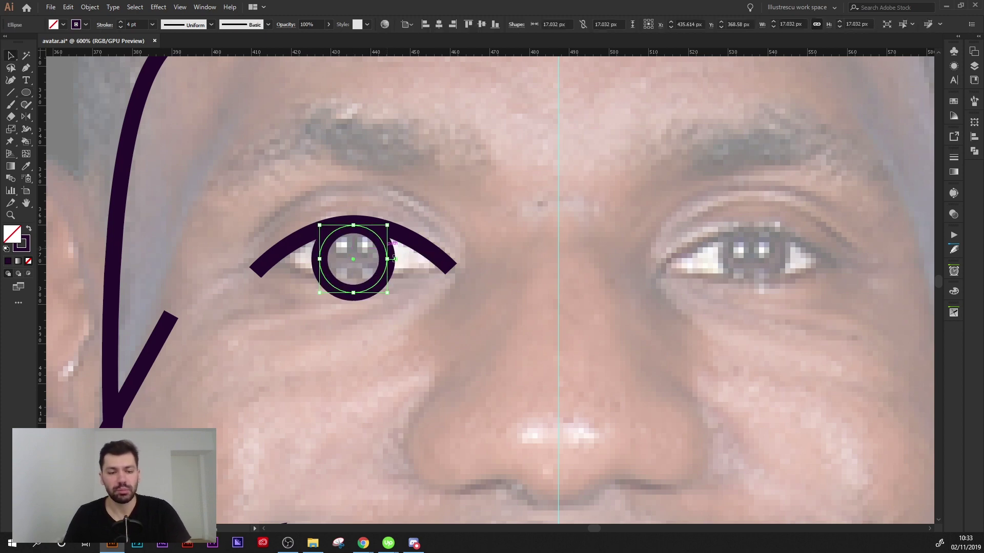
click(29, 230)
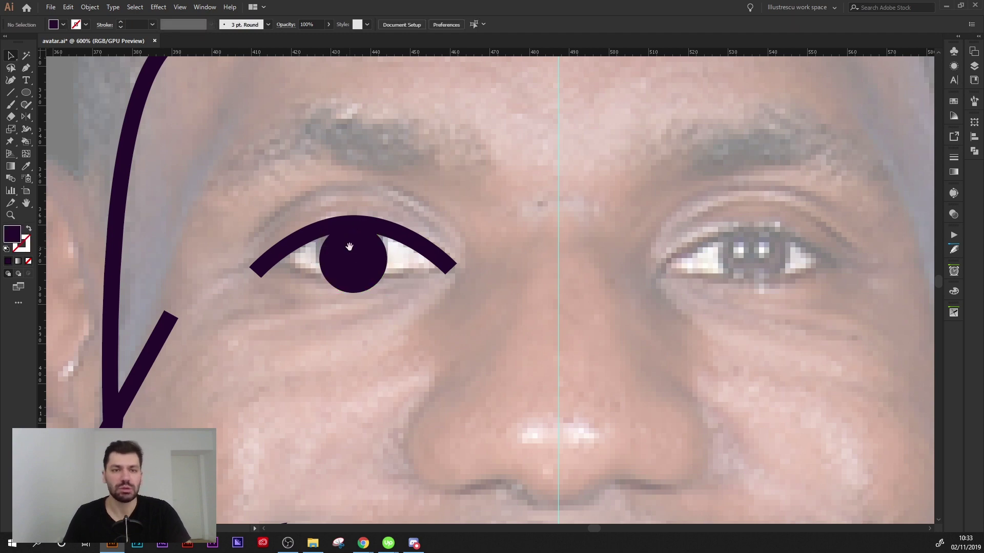
key(ctrl+plus)
key(ctrl+minus)
click(381, 162)
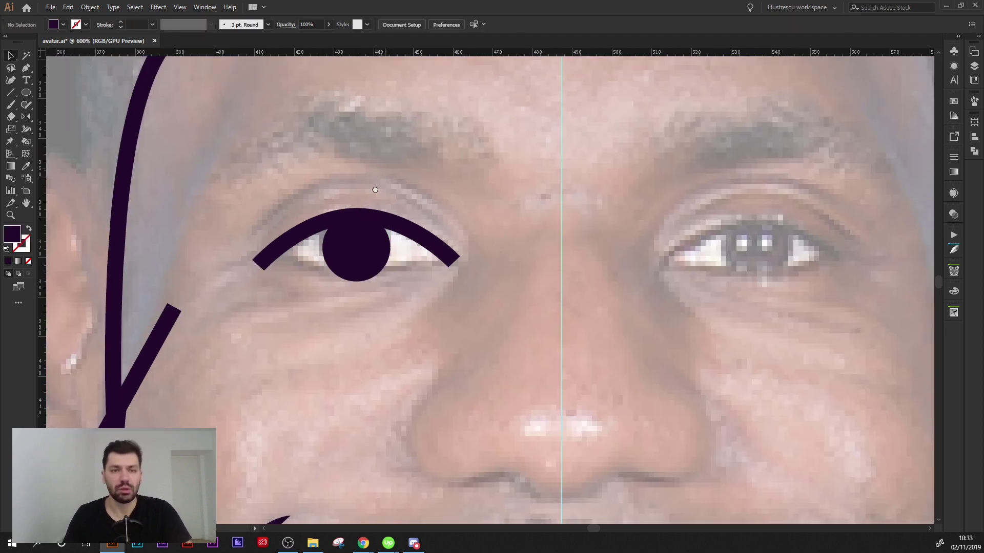
Pen-draw an arc above the left eye and copy the eye line's 4 pt stroke onto it
key(p)
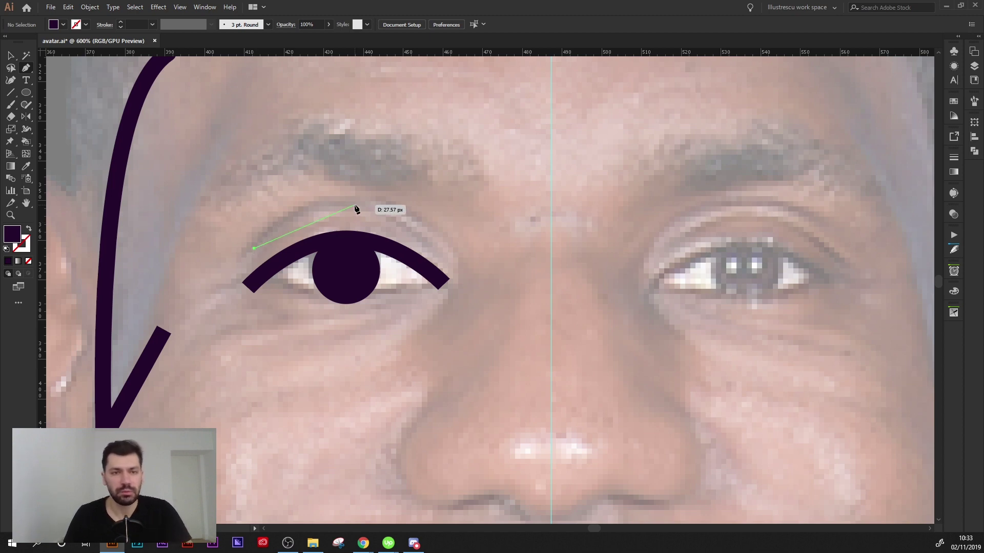
drag(393, 204, 408, 201)
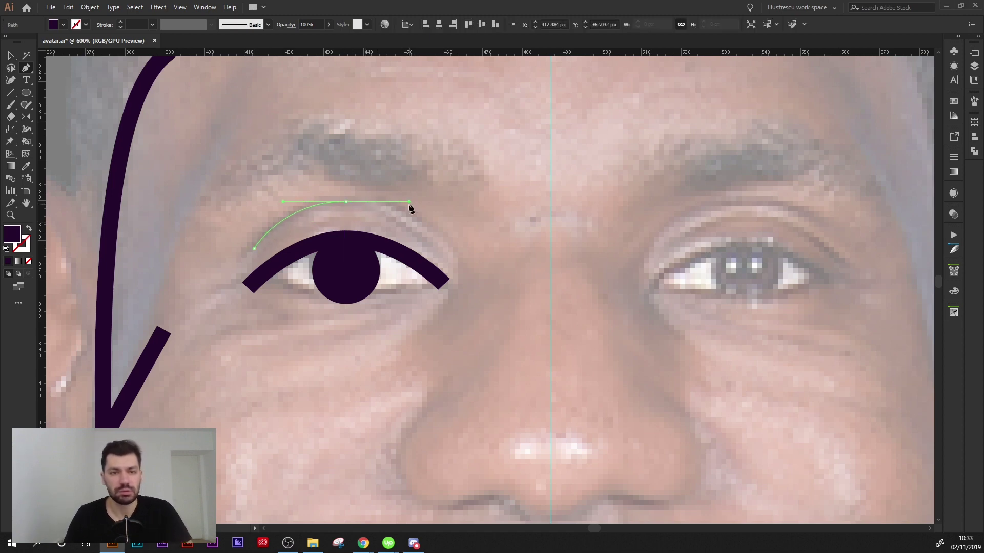
drag(444, 250, 444, 255)
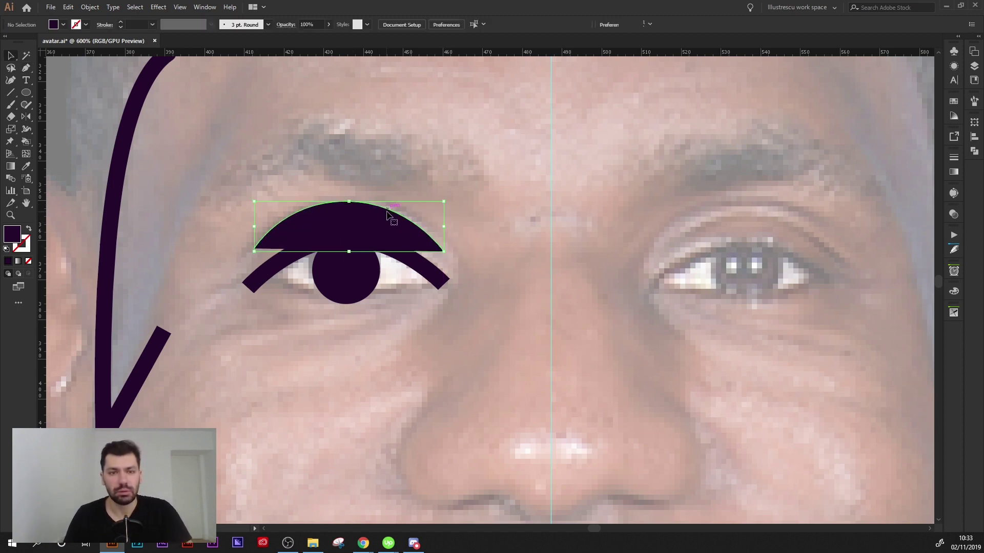
key(i)
click(430, 267)
key(v)
click(483, 222)
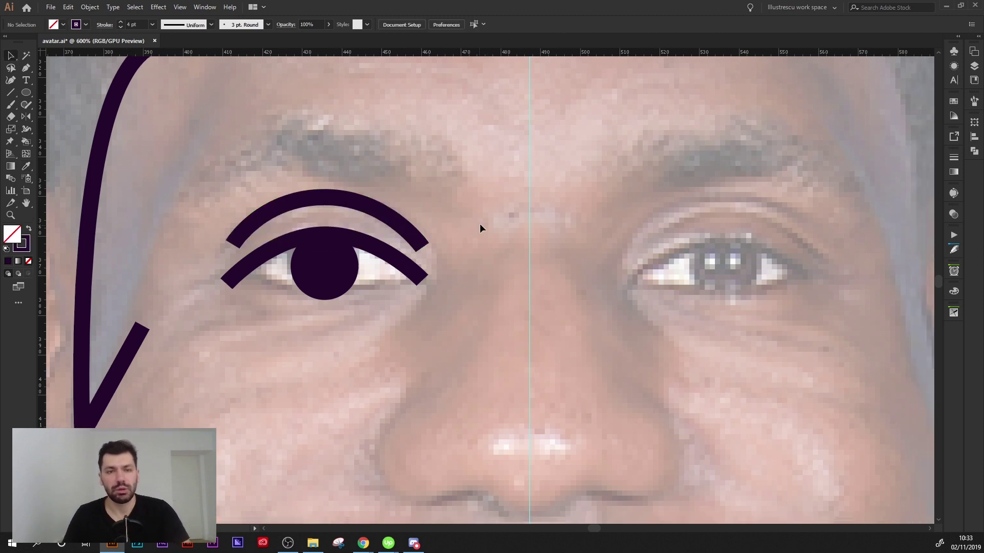
Bring the left eyebrow area into view and start a dark-filled eyebrow shape
key(ctrl+1)
scroll(468, 213, right, 5)
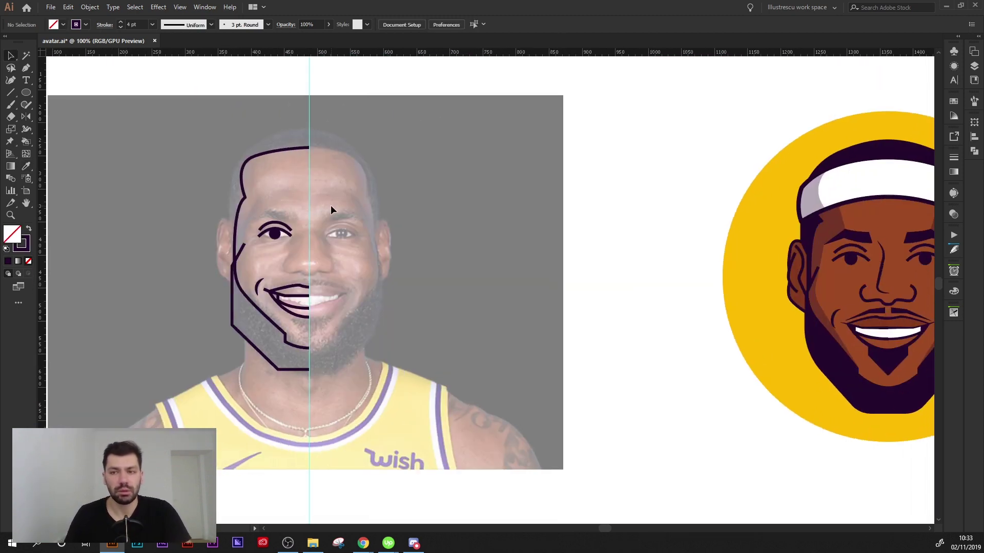
scroll(315, 222, up, 3)
scroll(291, 230, up, 3)
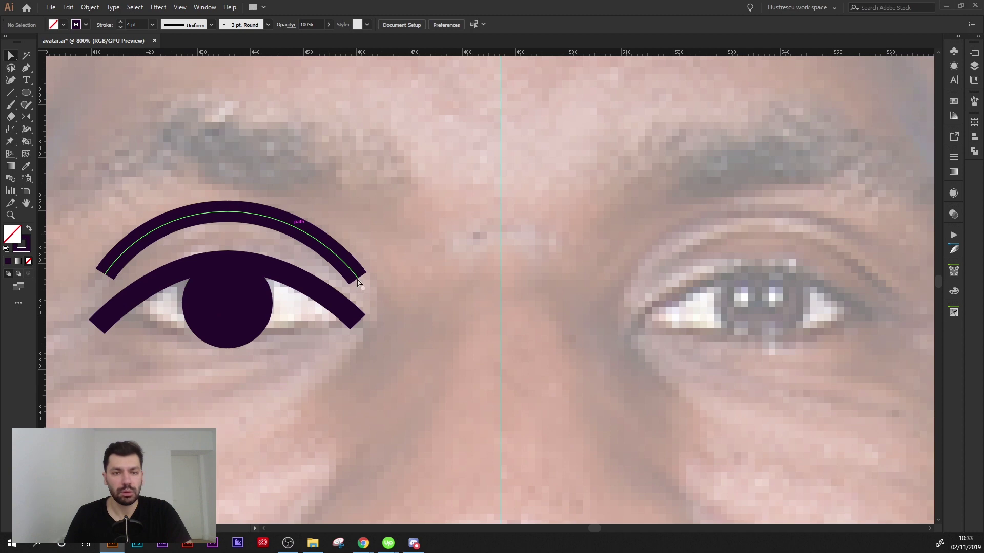
scroll(369, 216, down, 2)
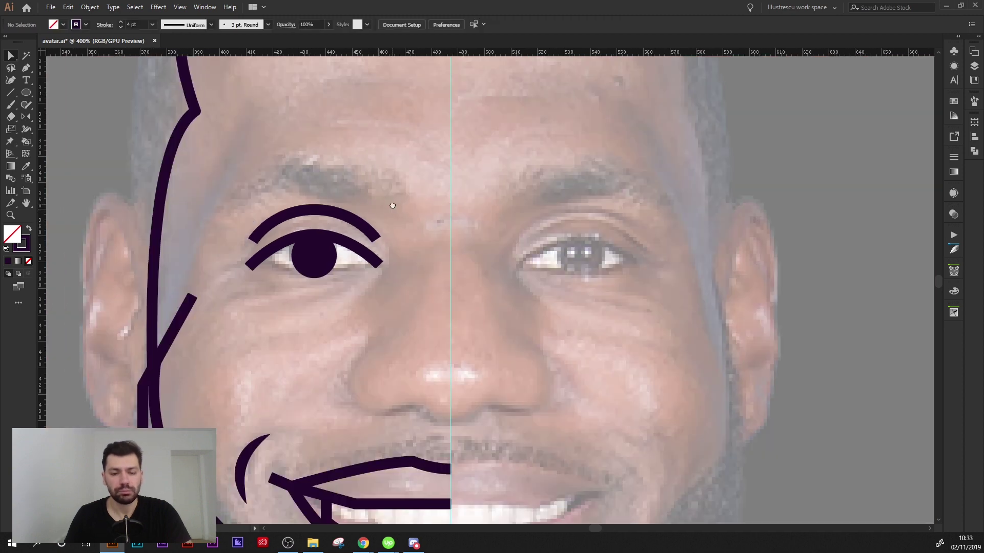
scroll(395, 198, down, 3)
scroll(419, 184, up, 3)
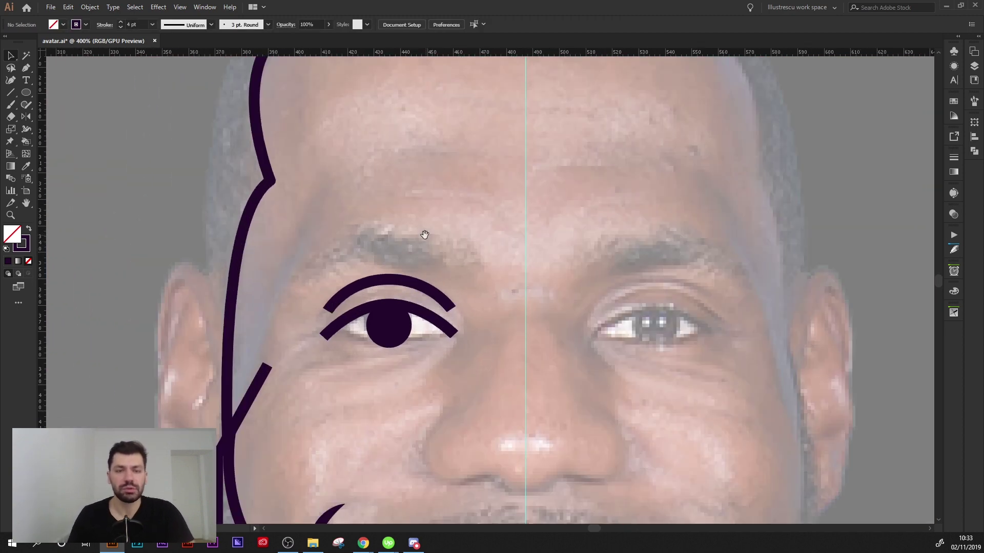
drag(426, 237, 413, 229)
scroll(413, 229, up, 2)
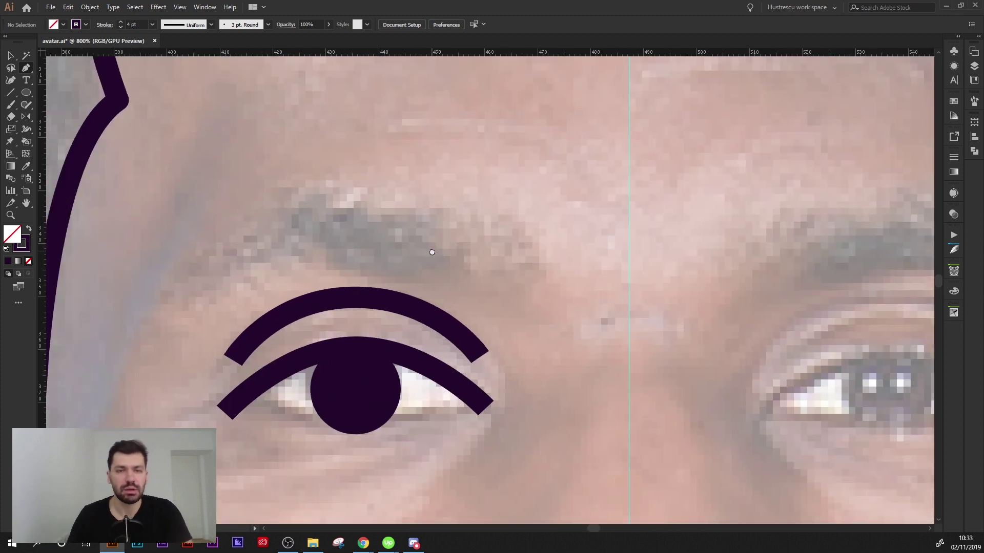
click(356, 231)
key(shift+x)
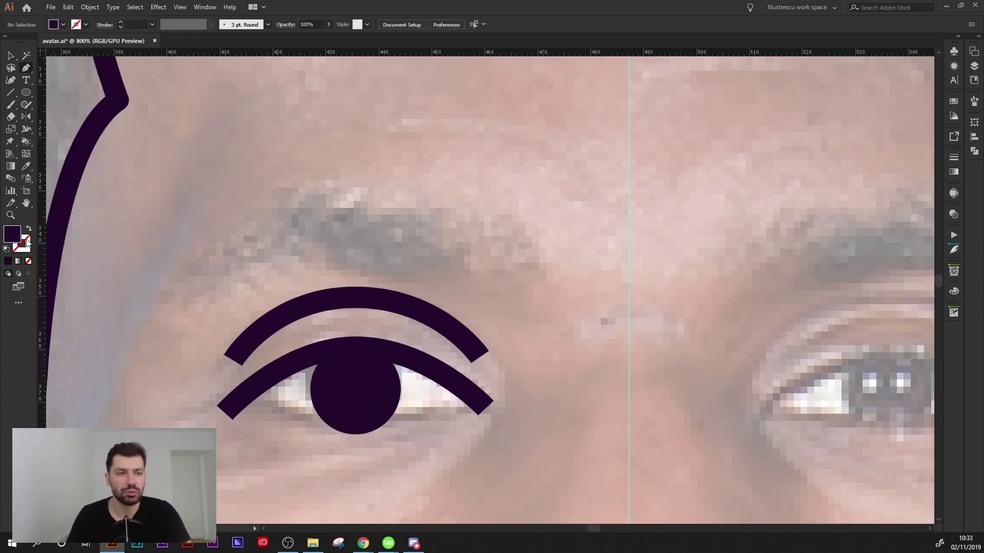
Pen-draw the left eyebrow as a closed shape with a curved peak and pointed left tail
drag(354, 249, 441, 238)
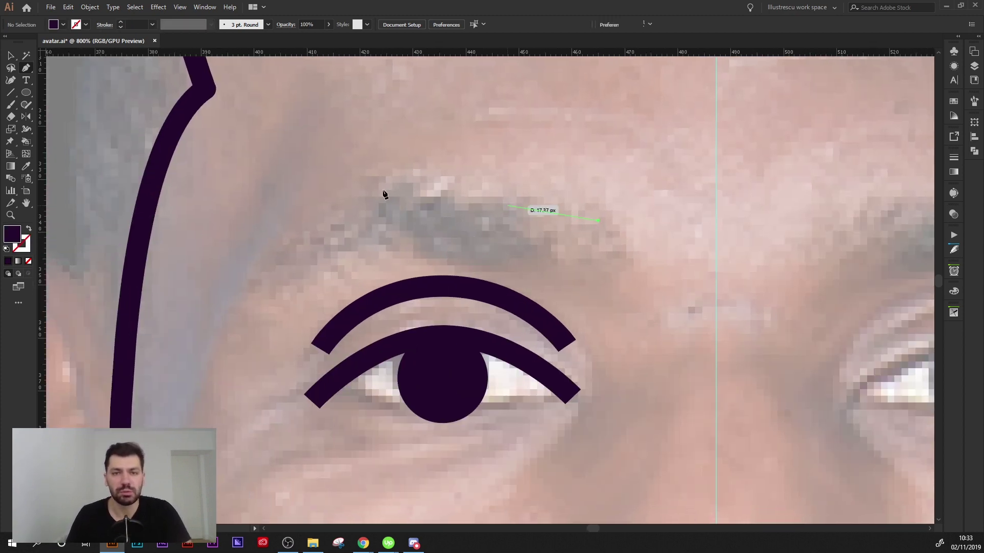
drag(388, 176, 349, 155)
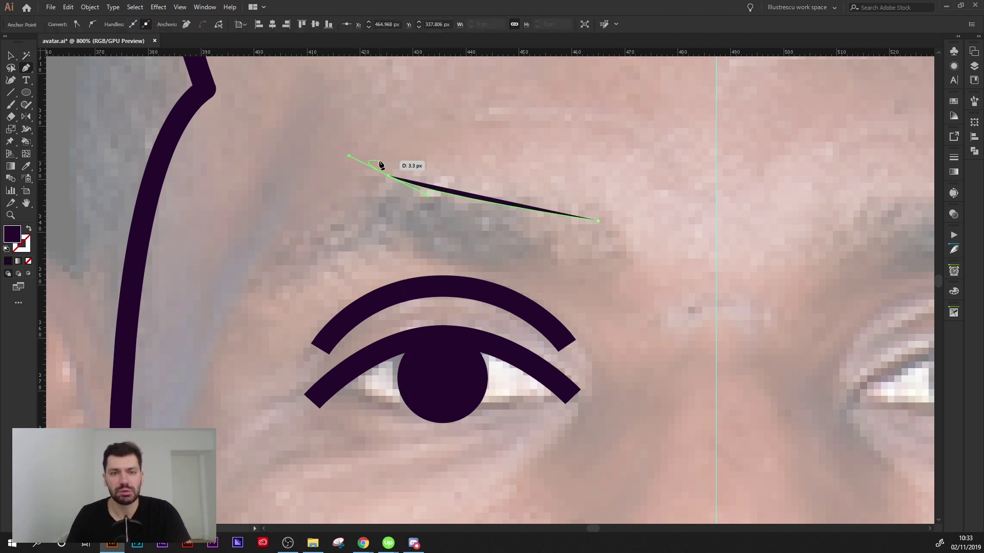
click(248, 260)
click(398, 242)
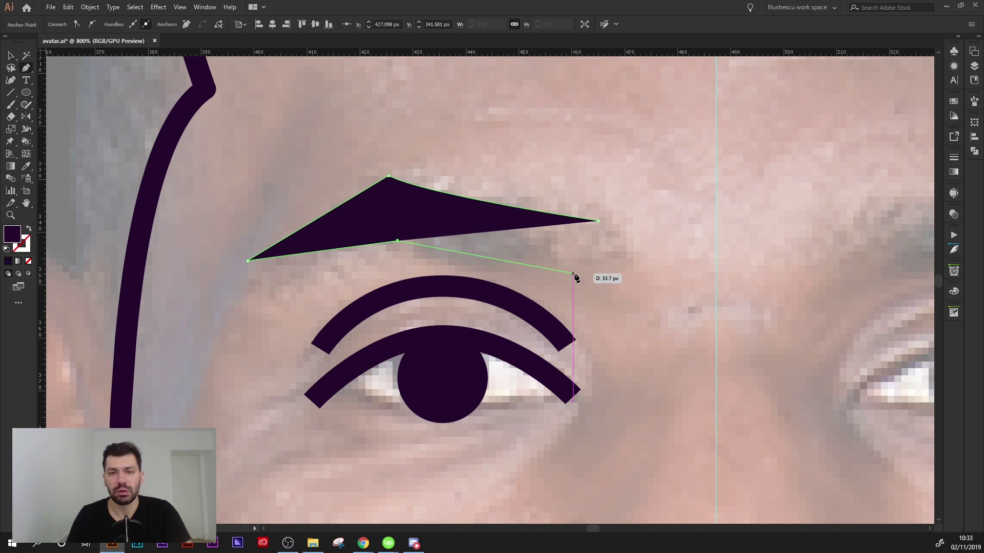
click(588, 278)
mouse_move(597, 221)
mouse_down()
mouse_move(618, 211)
mouse_move(604, 203)
mouse_up()
key(a)
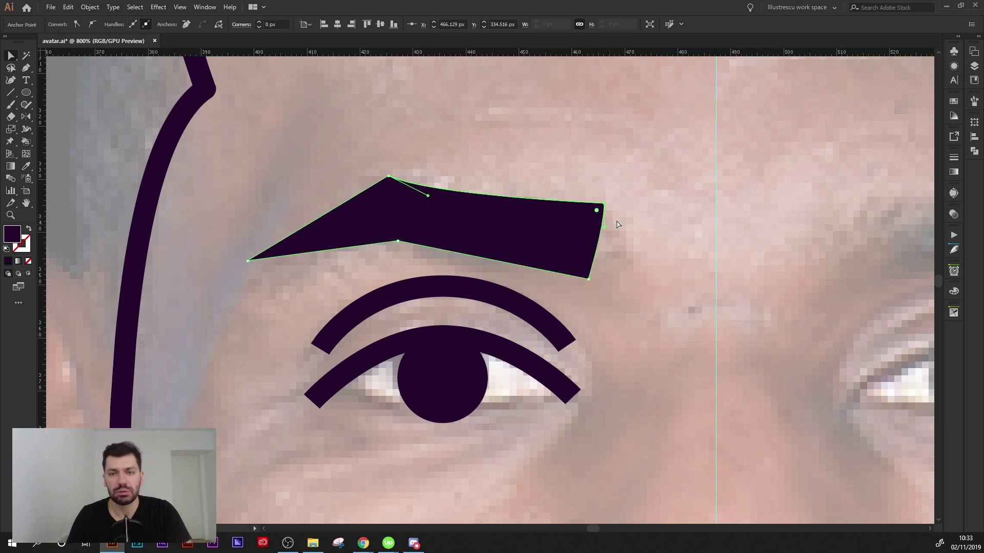
key(ctrl+shift+a)
key(ctrl+minus)
key(ctrl+minus)
Rotate the eyebrow slightly counter-clockwise and nudge it upward
click(482, 213)
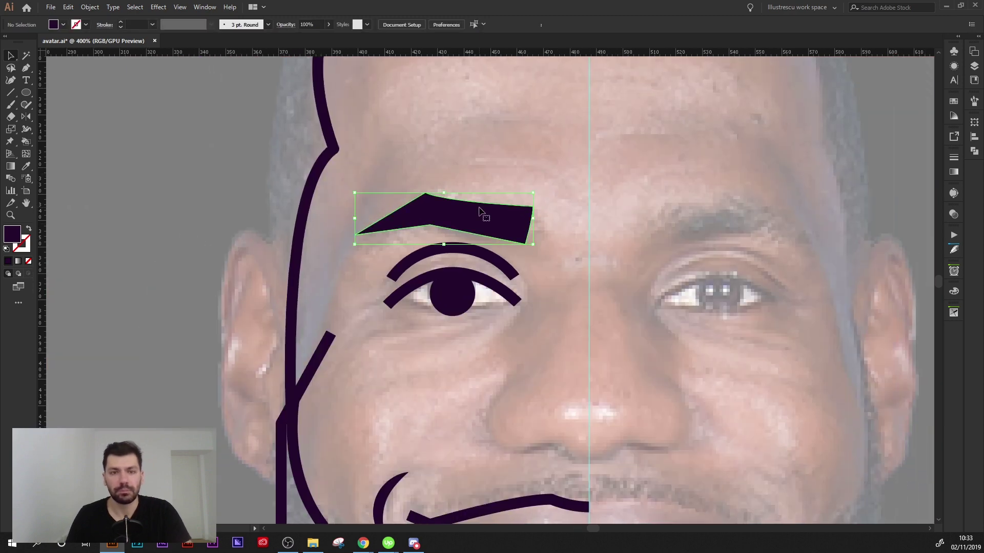
scroll(543, 177, up, 1)
drag(561, 177, 586, 171)
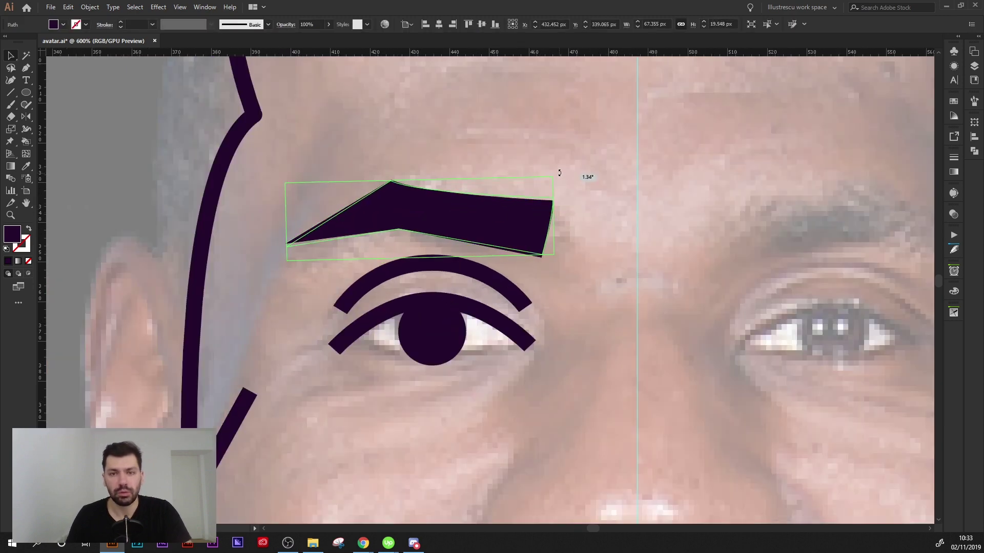
drag(510, 220, 503, 203)
key(ctrl+shift+a)
key(ctrl+minus)
key(ctrl+minus)
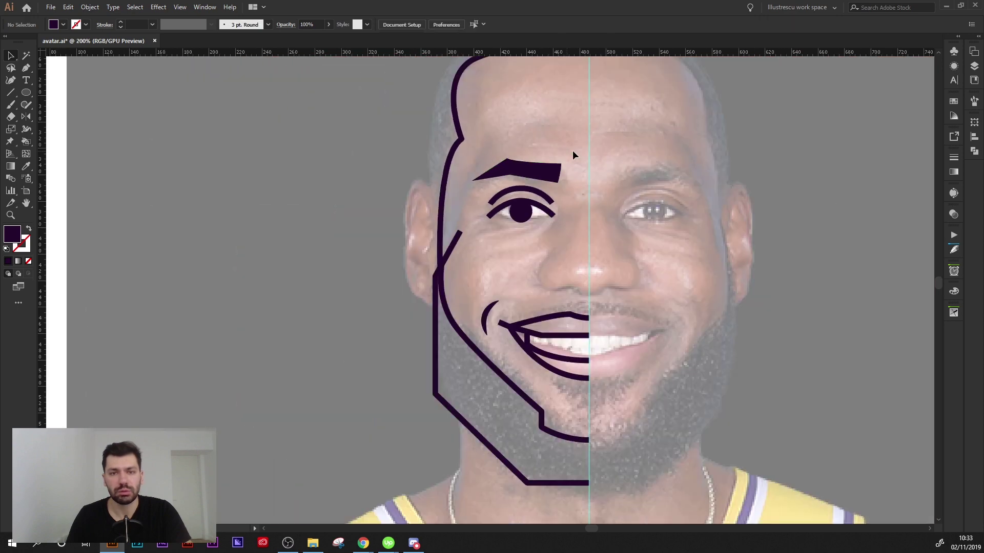
key(ctrl+plus)
key(ctrl+plus)
Reshape the eyebrow by moving its lower middle, inner and top points
drag(392, 191, 389, 180)
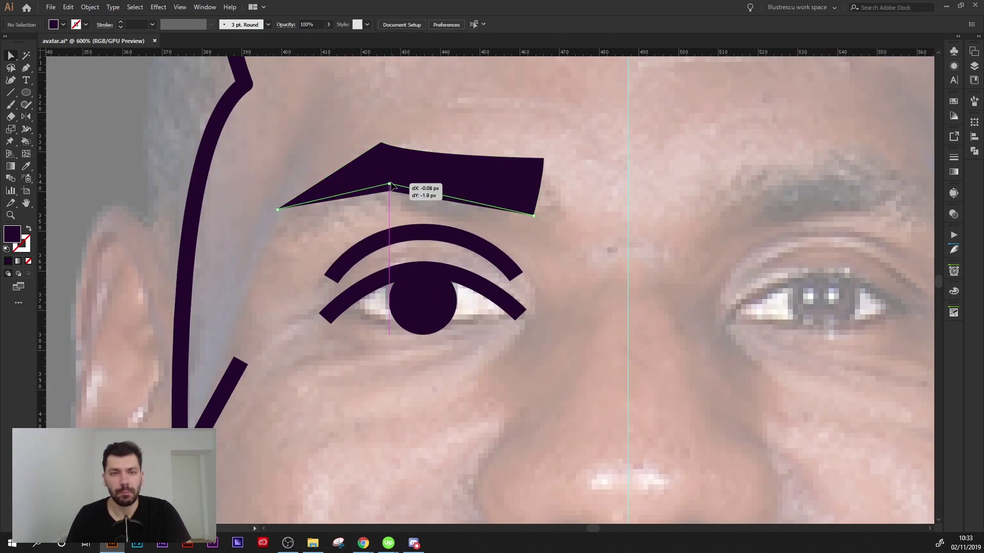
click(321, 175)
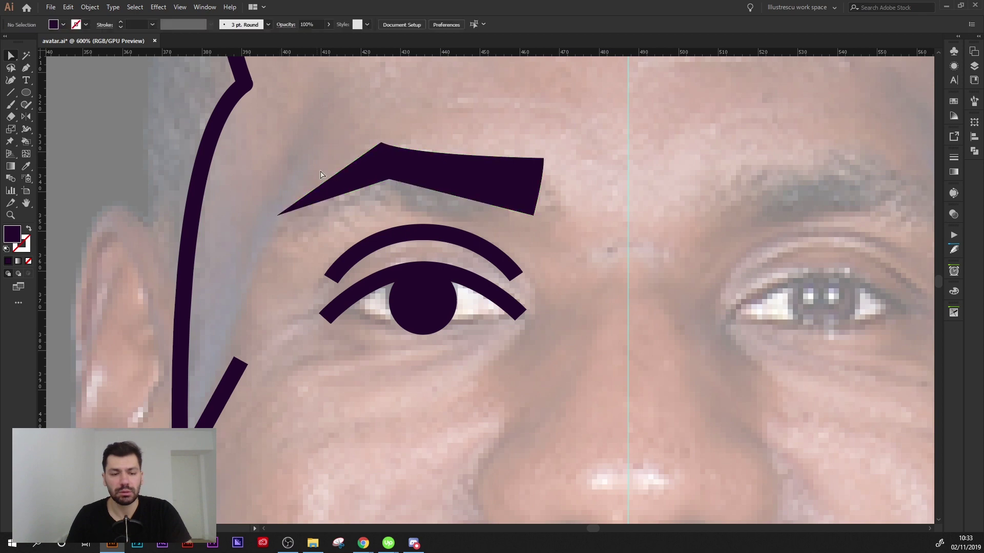
drag(389, 179, 381, 186)
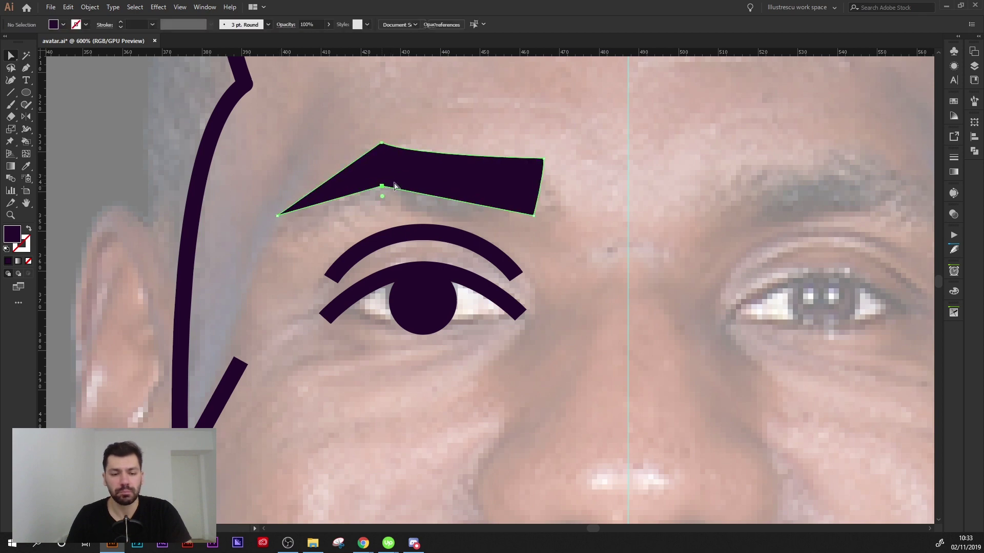
click(511, 101)
scroll(511, 104, down, 1)
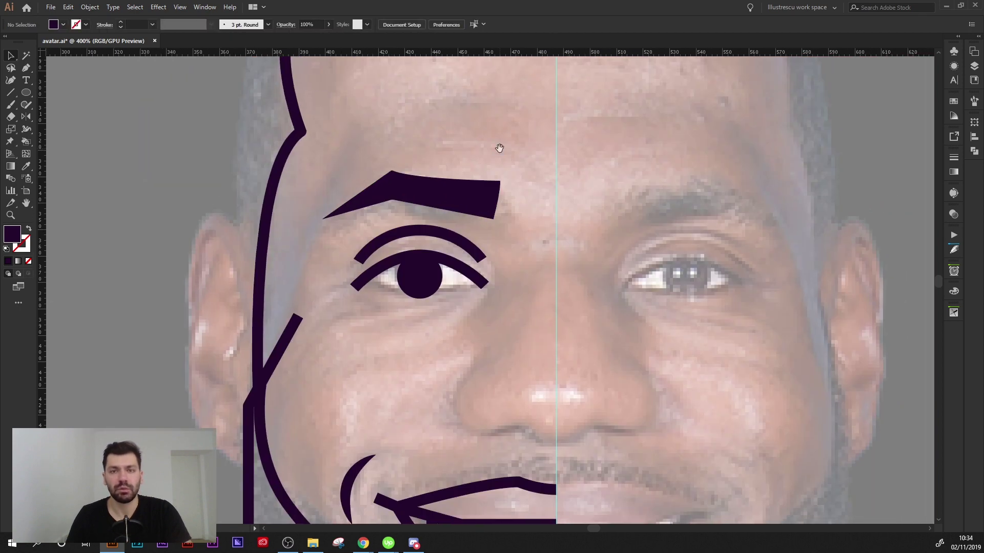
click(395, 173)
scroll(416, 209, up, 2)
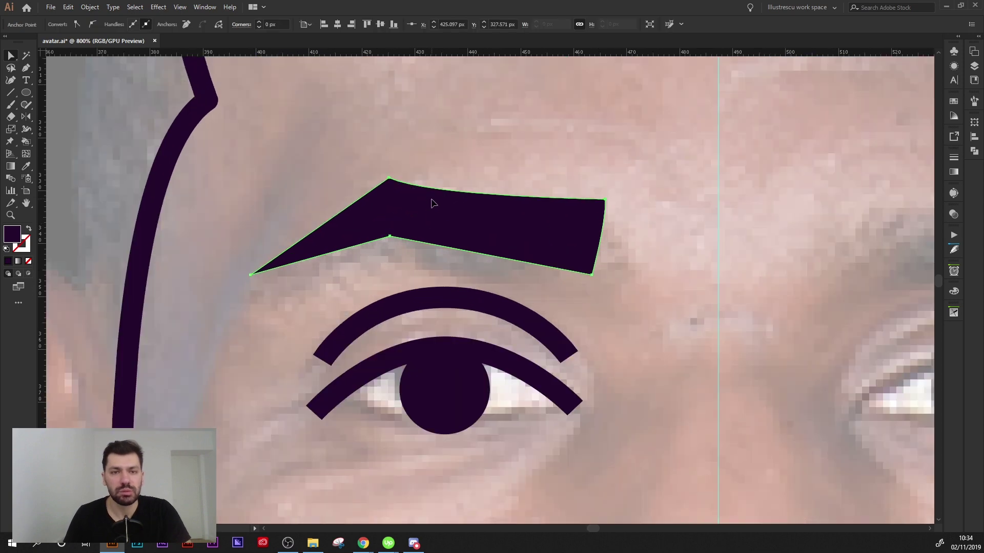
click(432, 204)
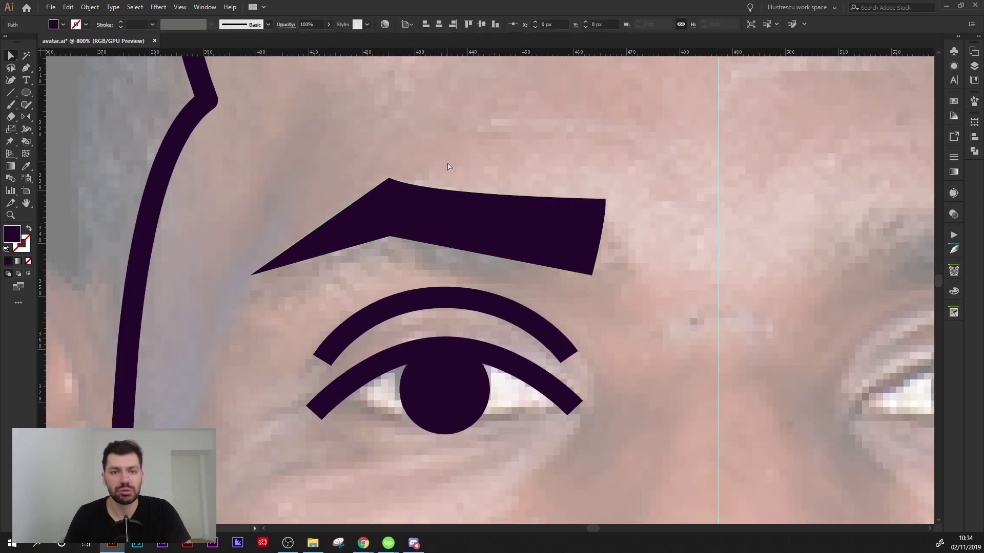
mouse_move(391, 179)
mouse_down()
mouse_move(400, 170)
mouse_move(439, 202)
mouse_up()
click(543, 110)
Compare against the reference avatar and pull the brow's right end slightly left
scroll(511, 141, down, 1)
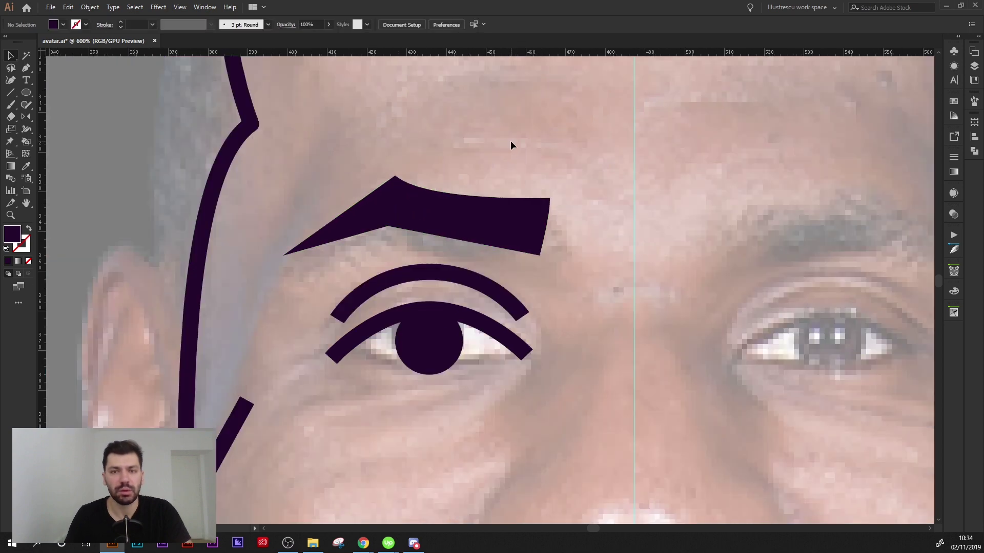
scroll(510, 140, down, 3)
scroll(484, 125, down, 2)
drag(590, 123, 460, 134)
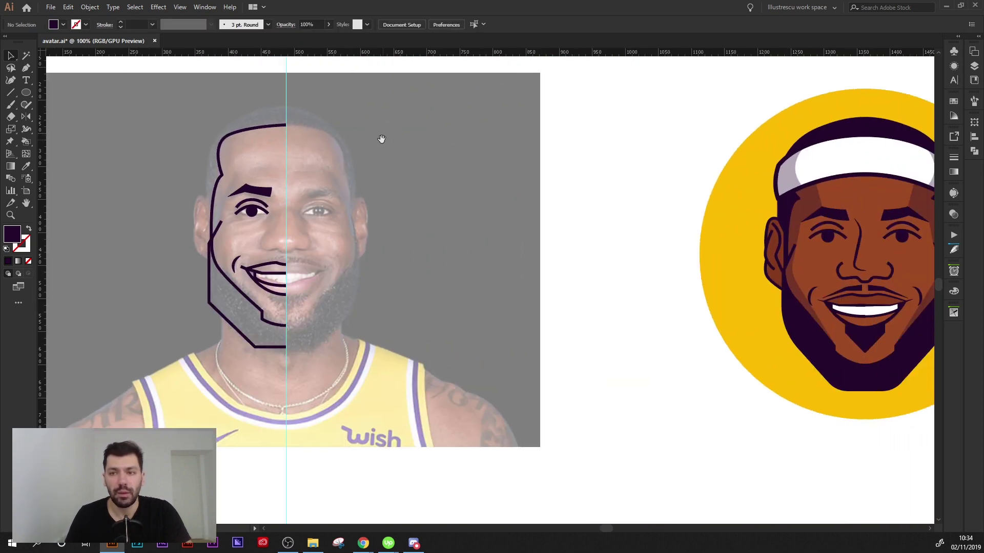
scroll(326, 165, up, 5)
click(348, 243)
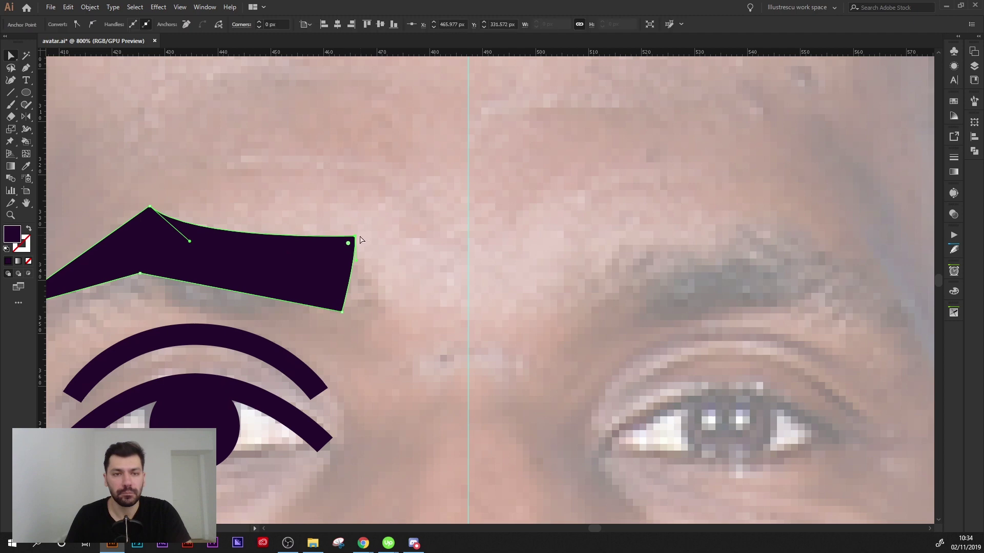
drag(360, 239, 341, 242)
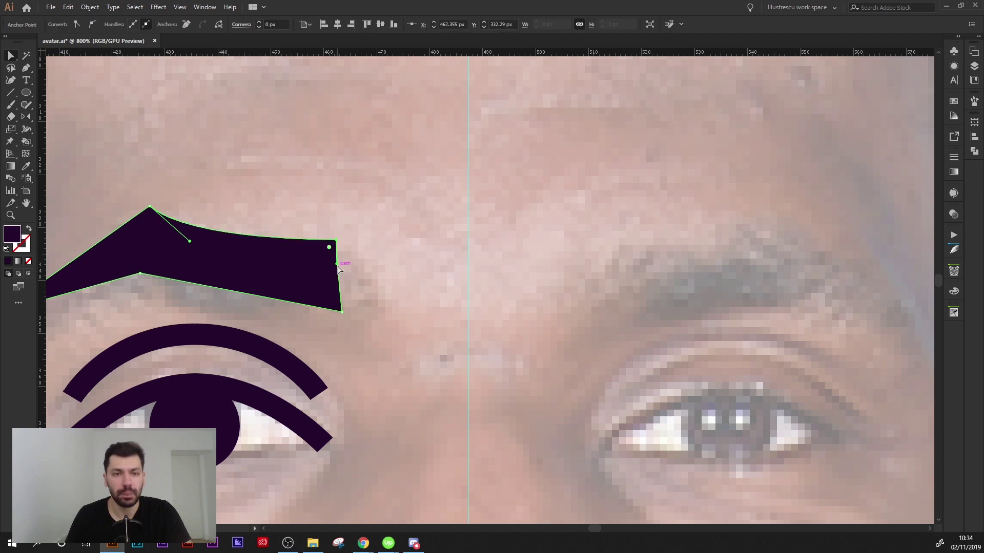
scroll(390, 215, down, 2)
scroll(423, 176, down, 2)
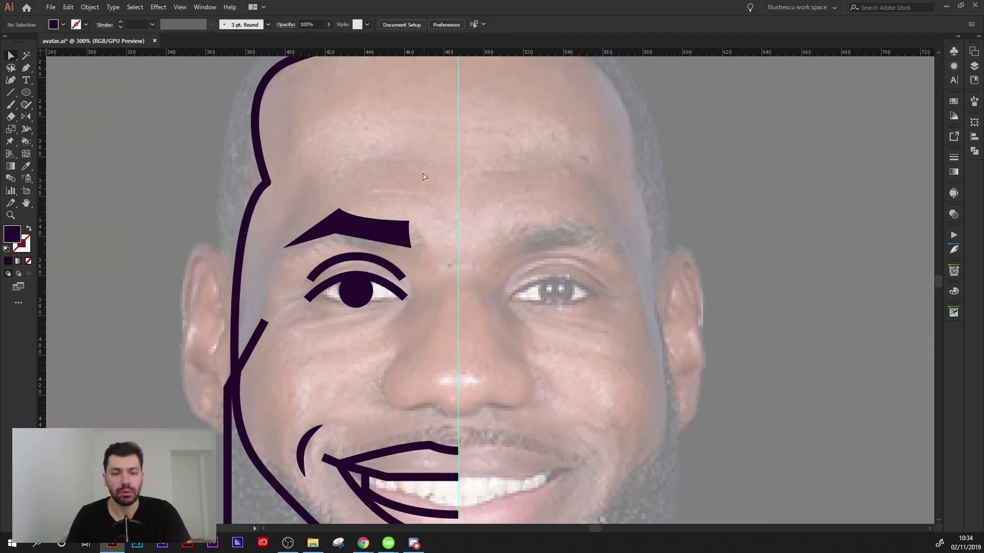
scroll(424, 177, down, 2)
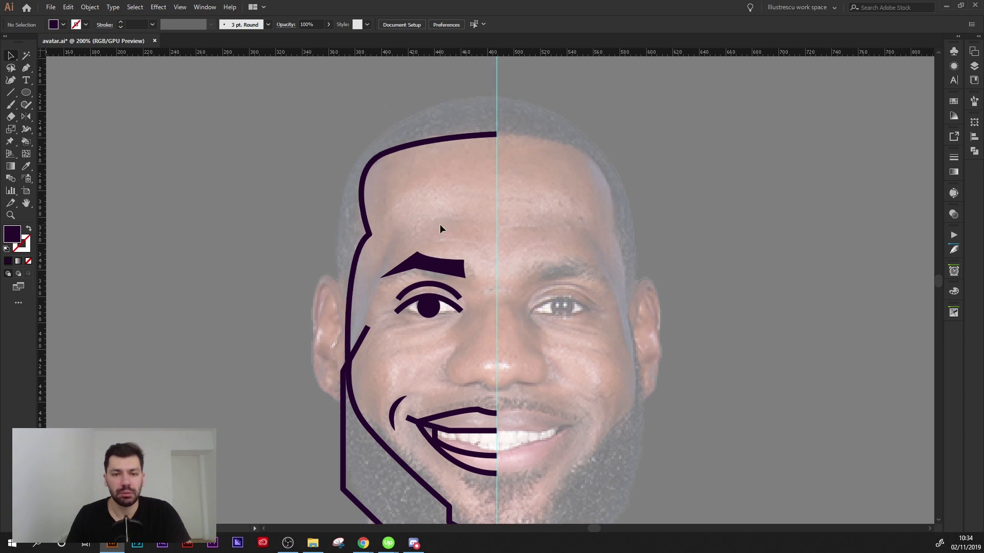
scroll(467, 266, down, 2)
Pen-draw the curved nose outline around the left nostril to the centre guide
scroll(436, 266, up, 2)
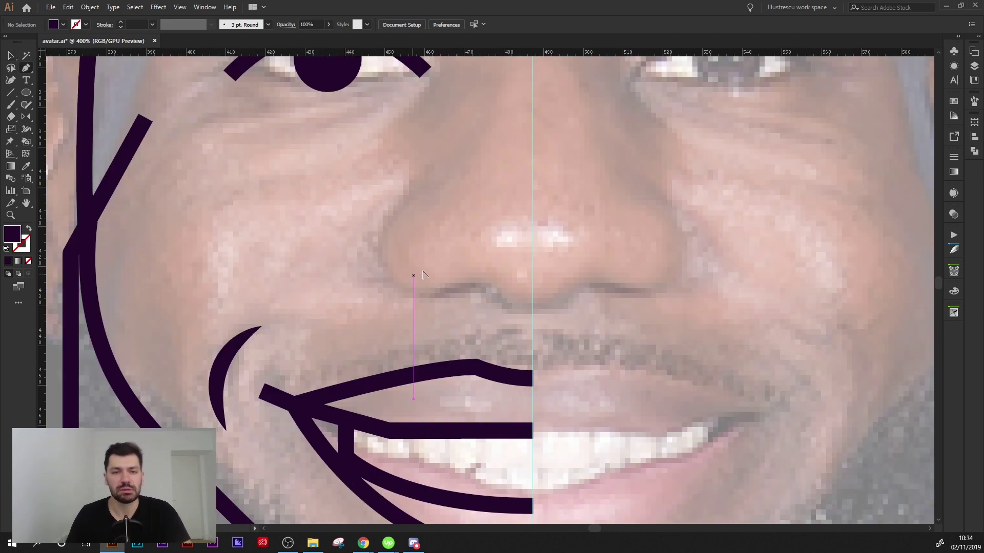
drag(377, 258, 408, 303)
click(461, 283)
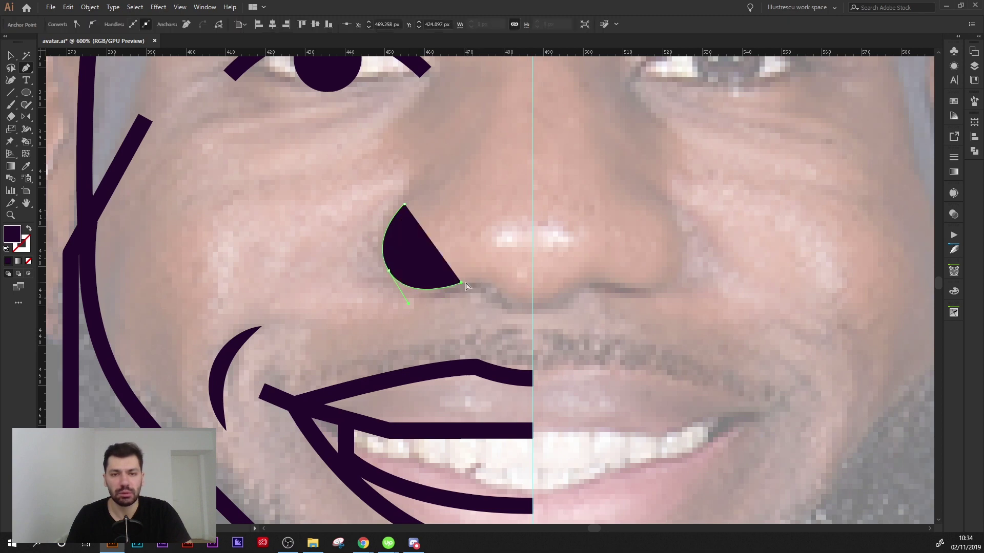
drag(502, 293, 516, 311)
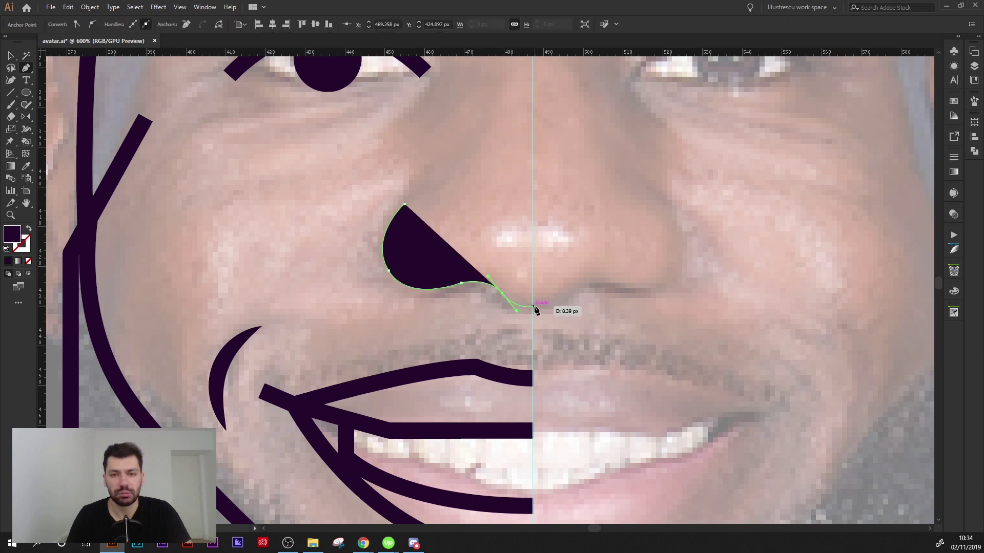
click(533, 308)
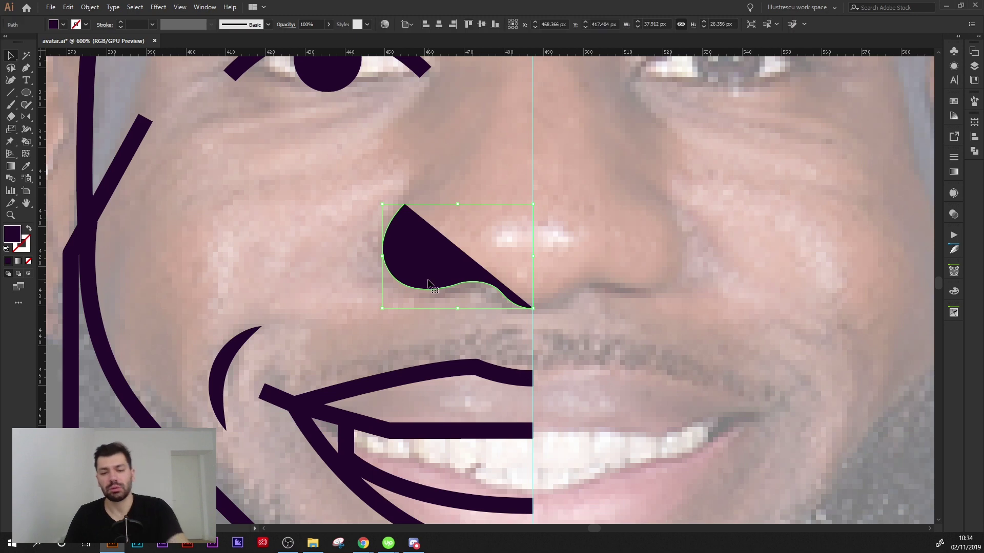
Copy the mouth's 4 pt dark purple stroke onto the nose with the Eyedropper
key(i)
click(465, 364)
key(ctrl+shift+a)
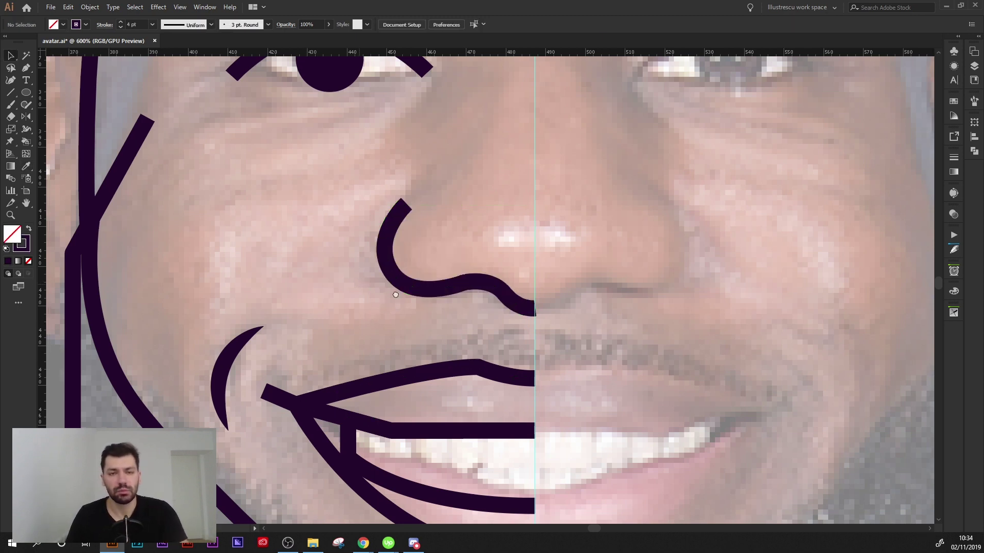
key(ctrl+minus)
key(ctrl+minus)
drag(396, 283, 420, 280)
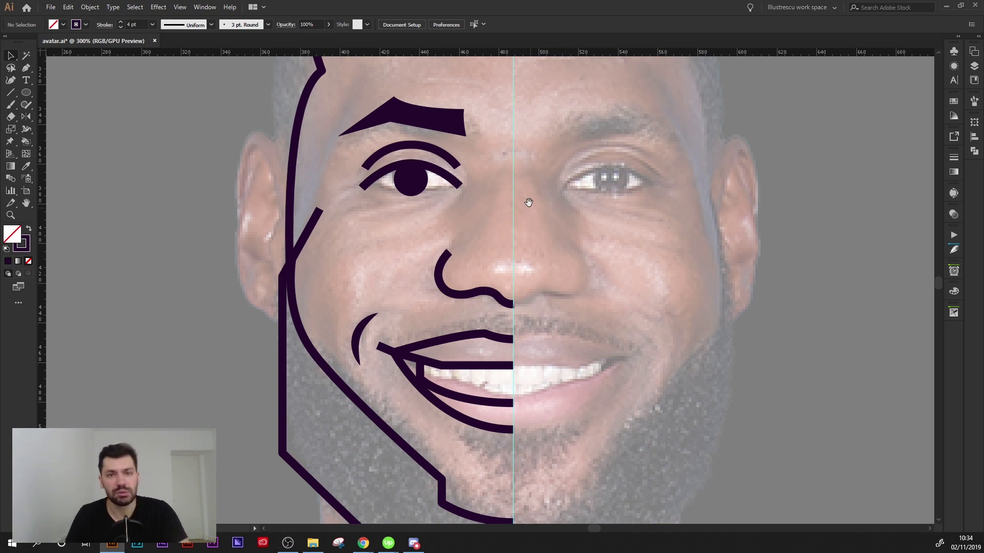
Trace the left ear's outer rim as a 4 pt dark purple curve
drag(363, 134, 390, 216)
drag(398, 160, 404, 204)
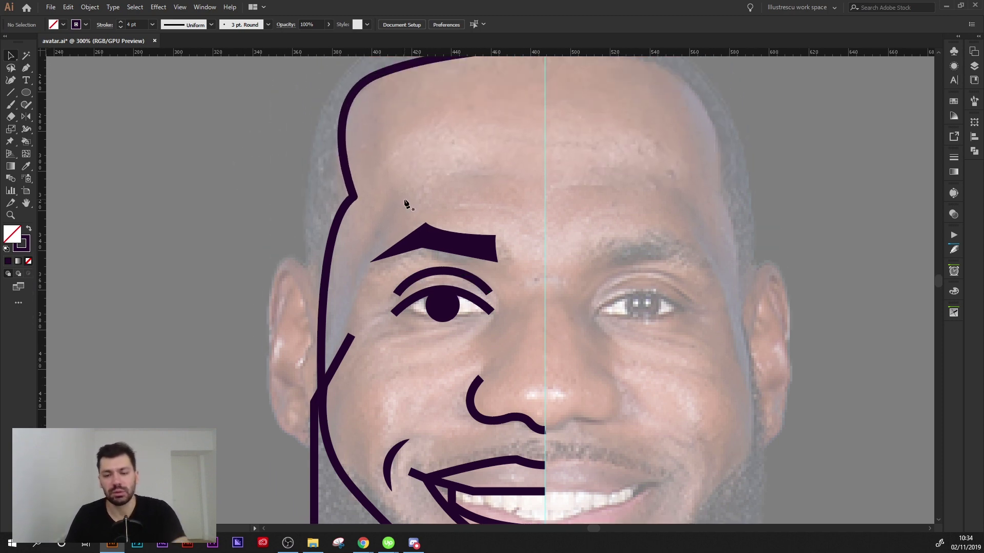
scroll(405, 204, up, 1)
scroll(413, 220, up, 1)
scroll(417, 233, up, 1)
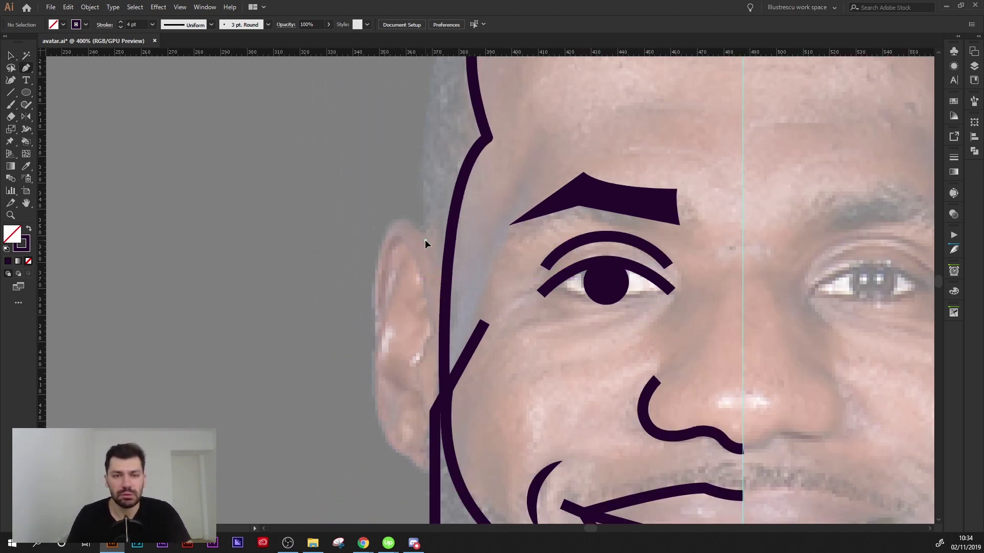
click(426, 239)
drag(395, 224, 384, 236)
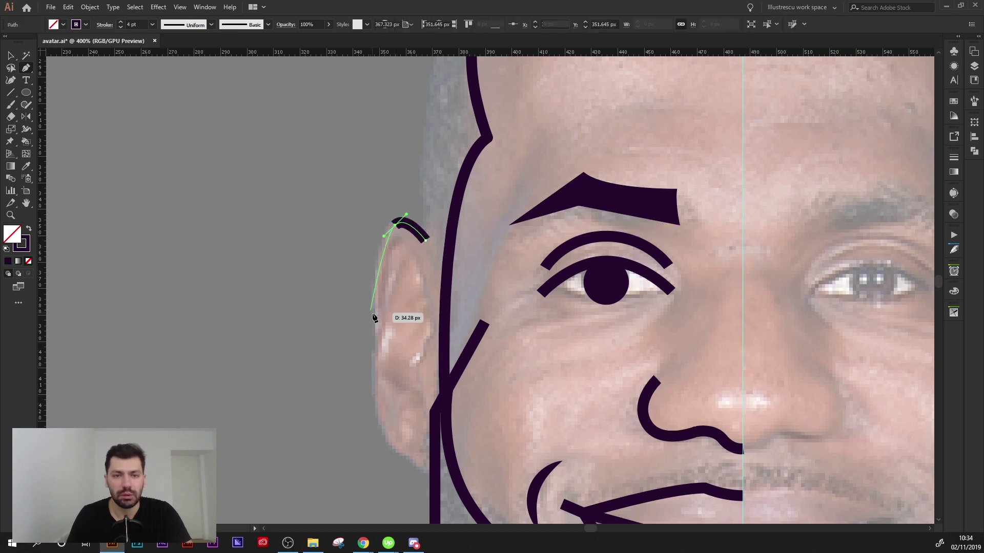
key(ctrl+z)
key(ctrl+z)
key(ctrl+z)
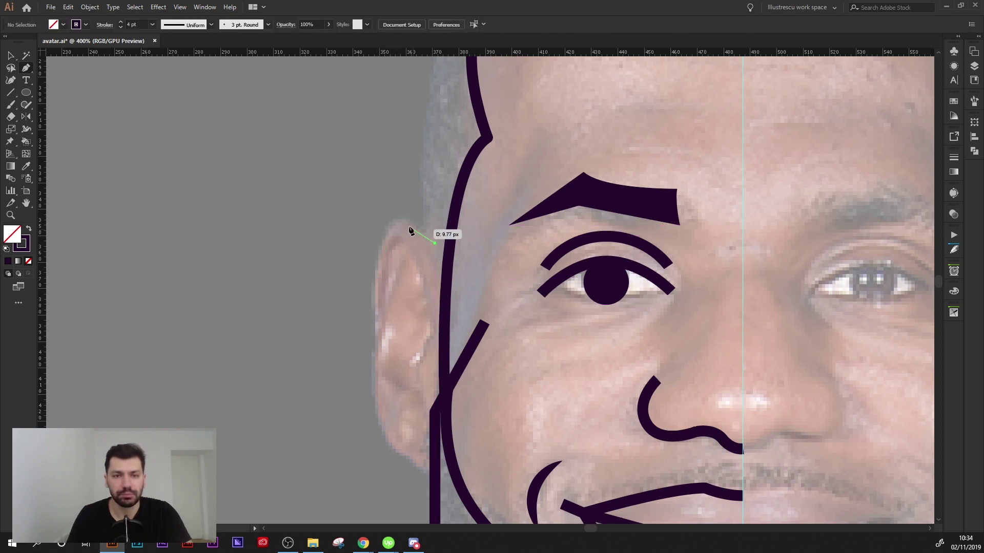
drag(410, 231, 391, 224)
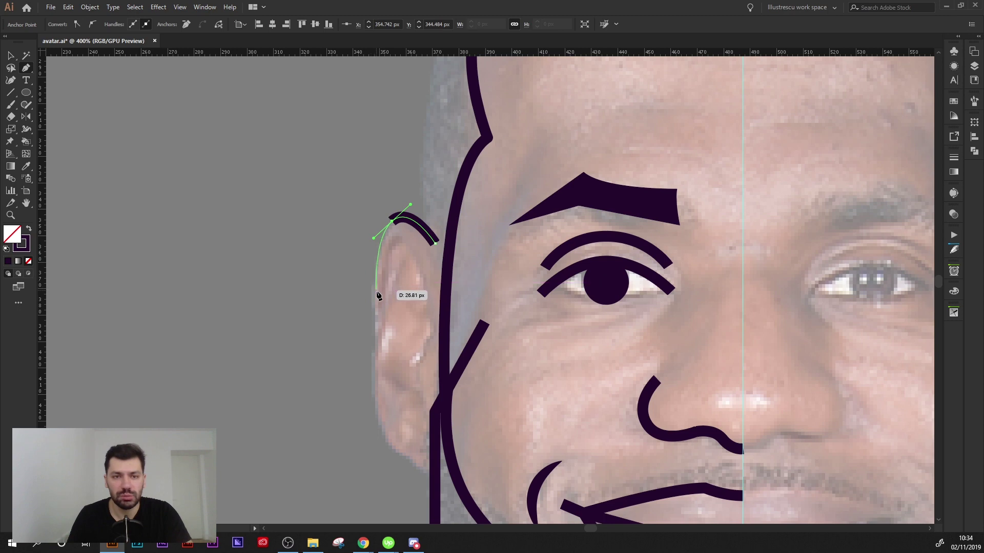
drag(378, 305, 357, 334)
drag(404, 263, 377, 205)
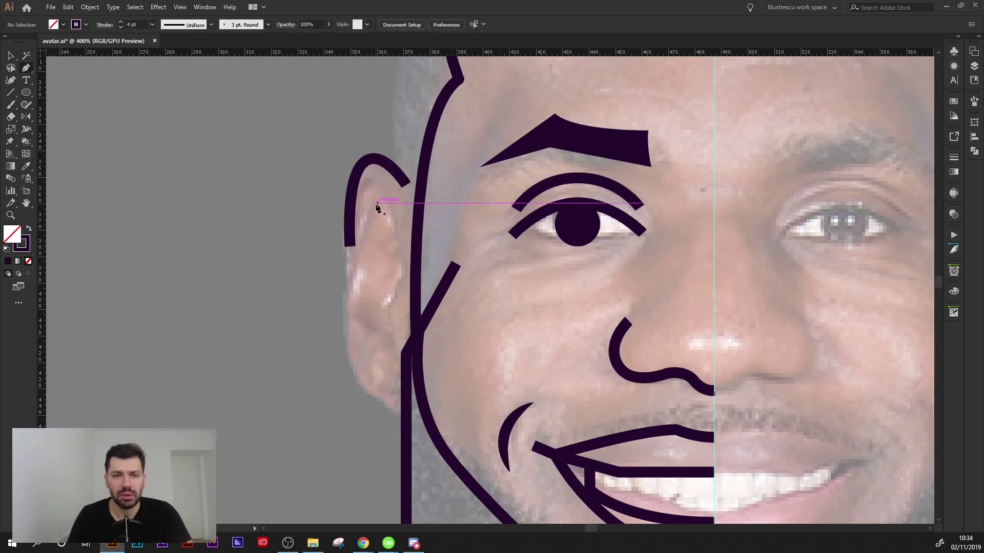
Draw the inner S-shaped ear fold lines curving down to the jawline
drag(344, 293, 380, 366)
ctrl+click(381, 367)
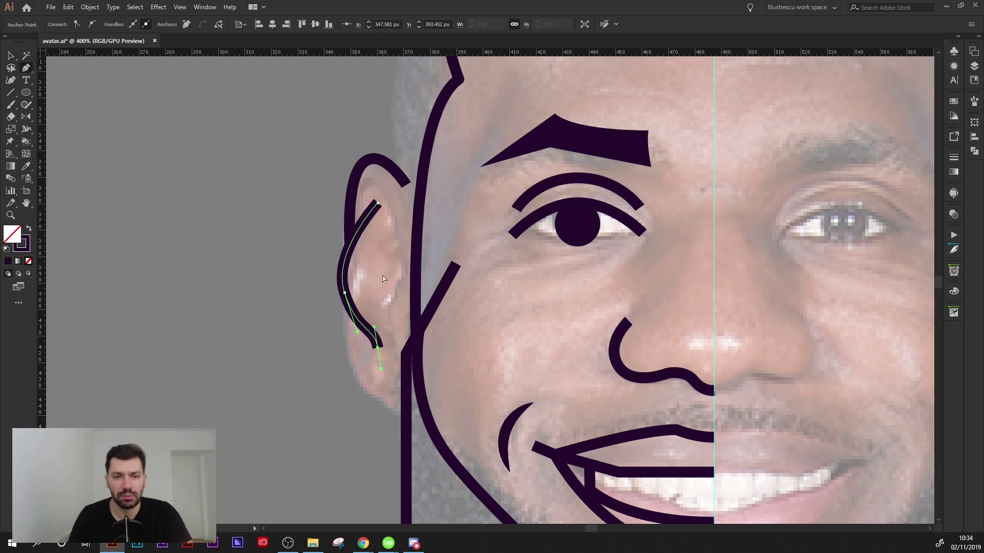
click(355, 316)
drag(366, 392, 389, 413)
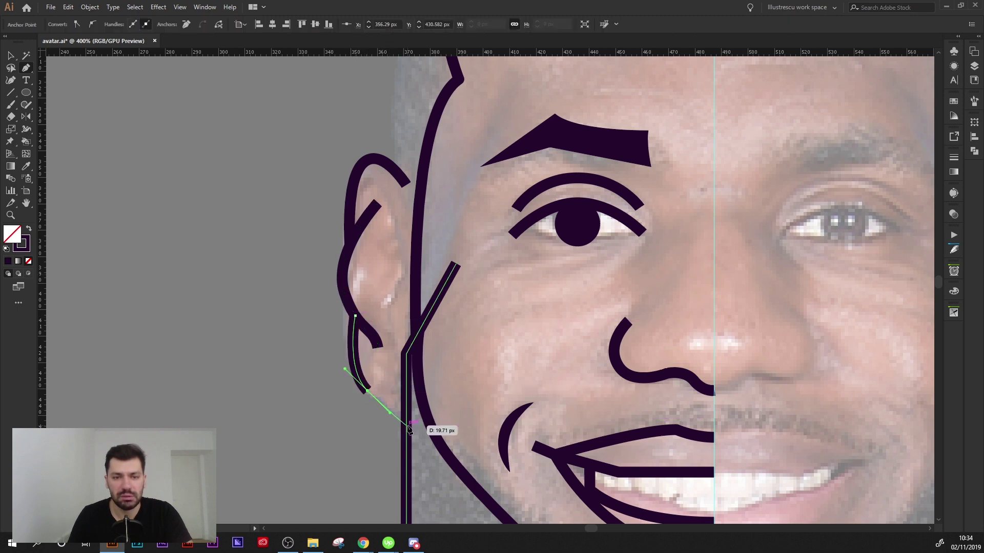
click(408, 430)
ctrl+click(391, 235)
drag(403, 255, 398, 288)
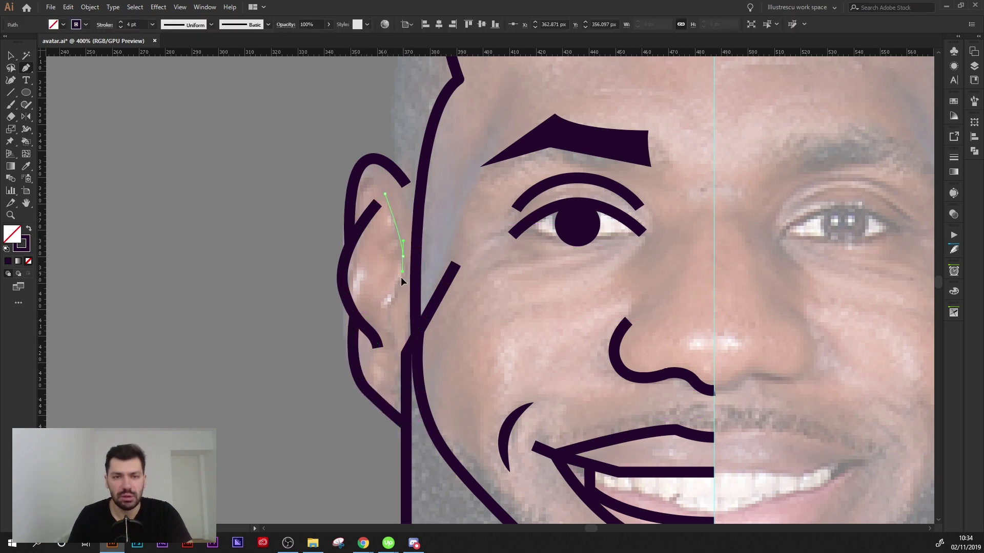
drag(391, 322, 401, 346)
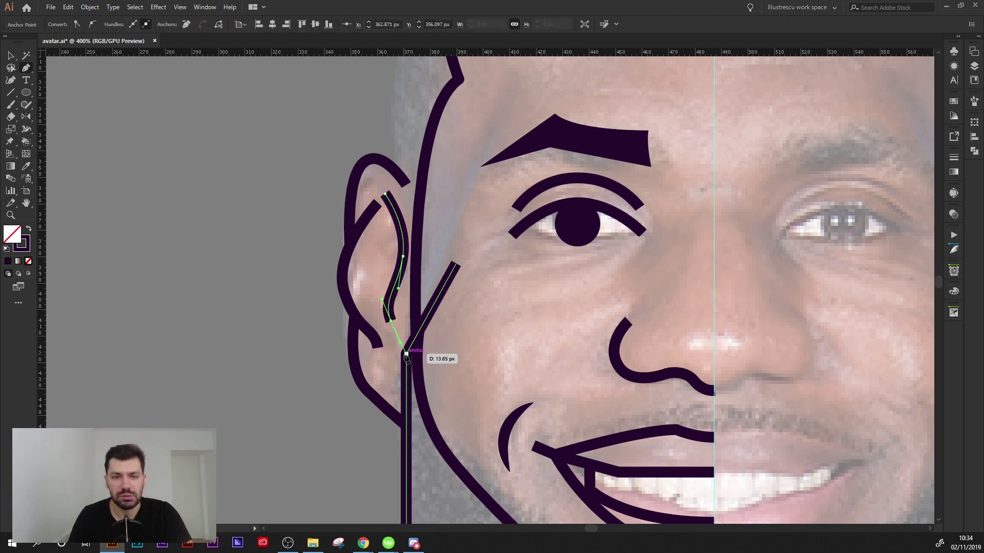
click(408, 349)
ctrl+click(419, 305)
Pull the outer ear's top curve upward, deselect, and view the whole artboard
drag(406, 187, 420, 204)
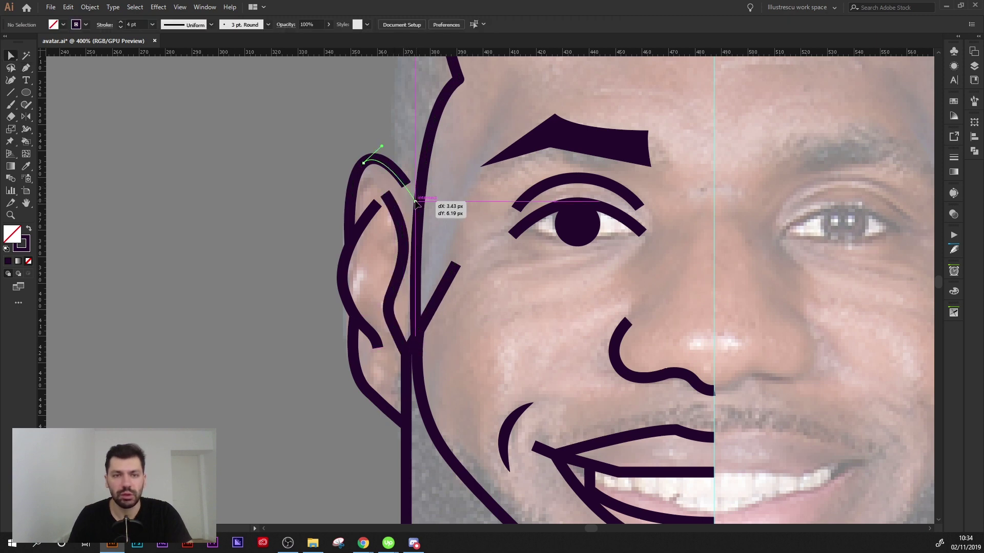
drag(382, 146, 385, 139)
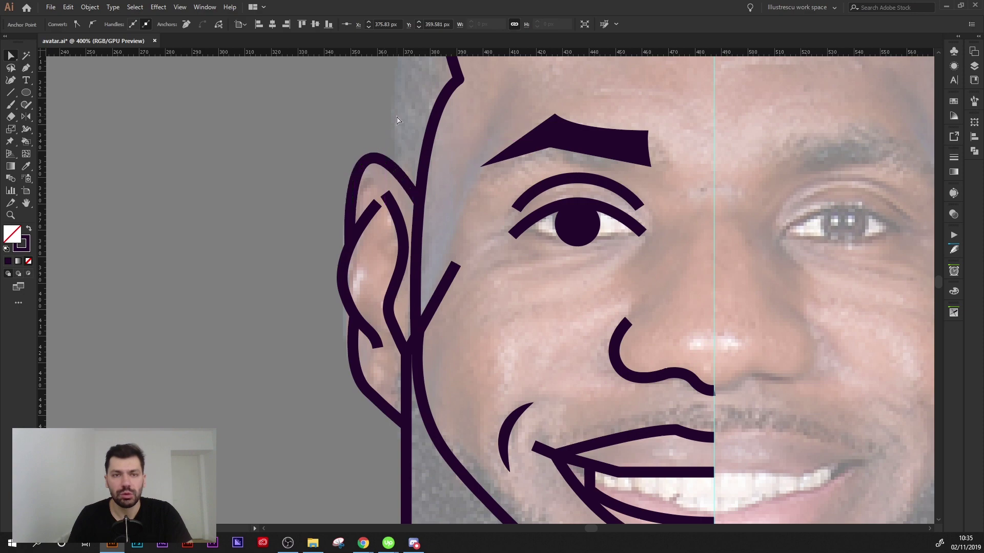
key(ctrl+shift+a)
key(ctrl+1)
Draw the hair curve from beside the temple over the head to the centre guide
drag(298, 141, 329, 165)
scroll(331, 169, up, 2)
scroll(333, 200, up, 1)
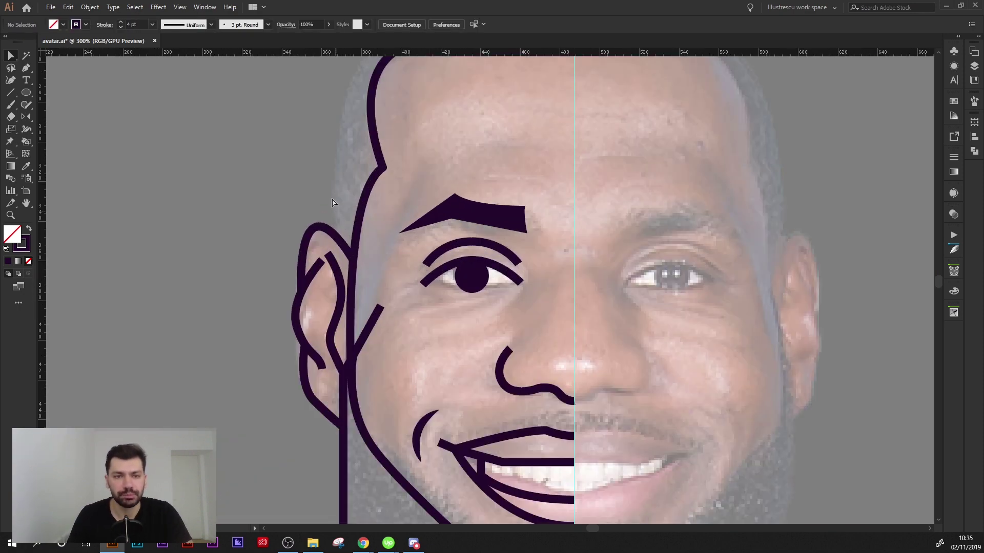
scroll(340, 188, up, 2)
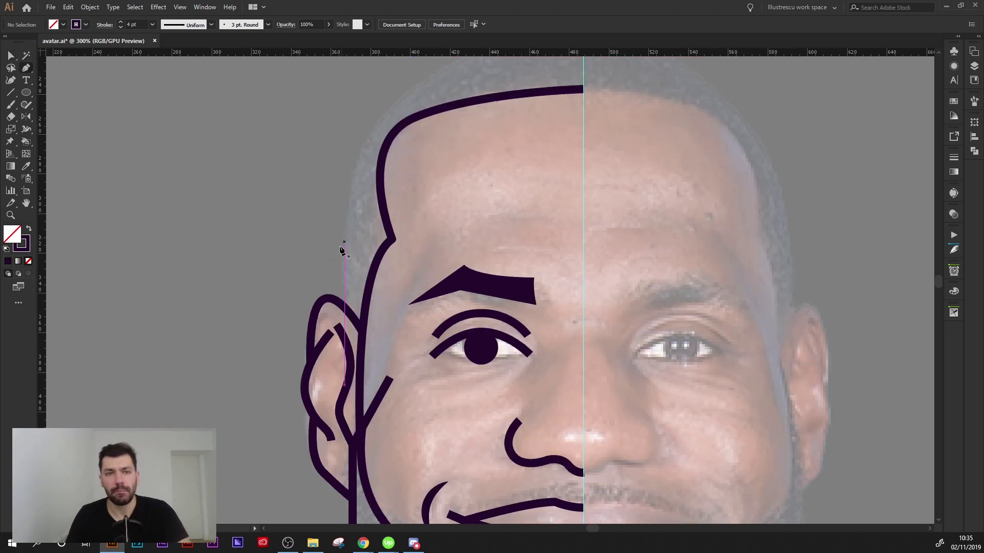
drag(338, 307, 344, 183)
scroll(346, 287, up, 2)
drag(346, 287, 340, 296)
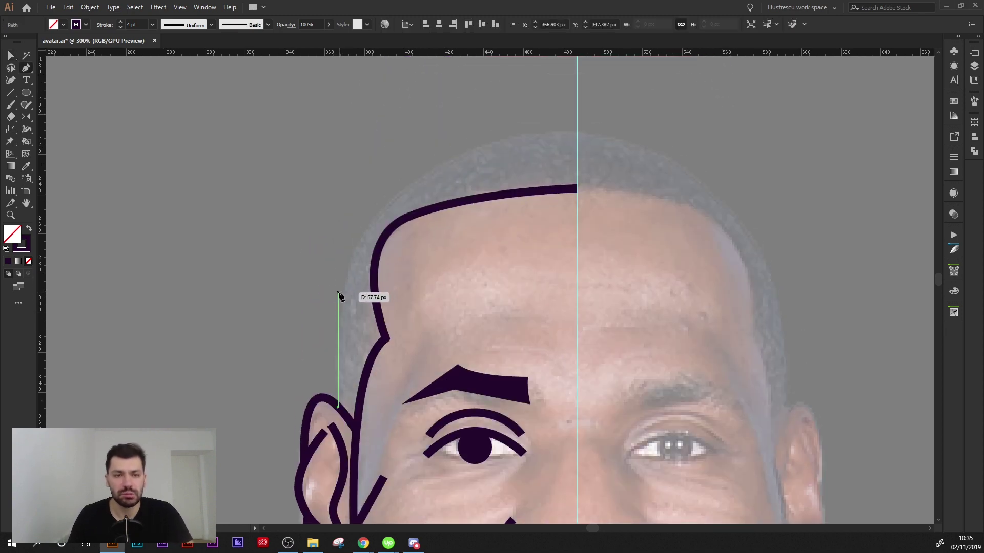
drag(466, 151, 578, 136)
key(ctrl+z)
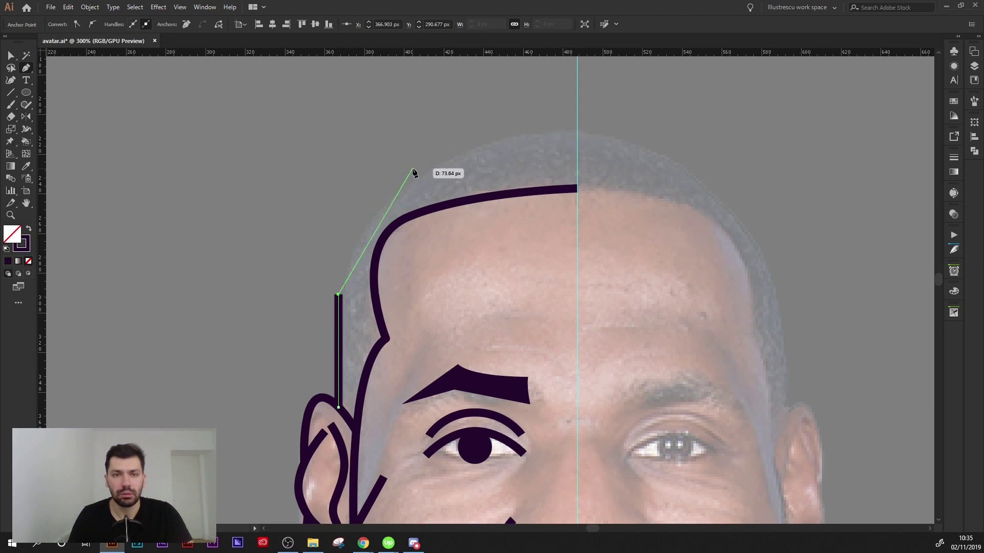
mouse_move(416, 172)
mouse_down()
mouse_move(513, 126)
mouse_move(496, 134)
mouse_up()
click(577, 136)
ctrl+click(491, 117)
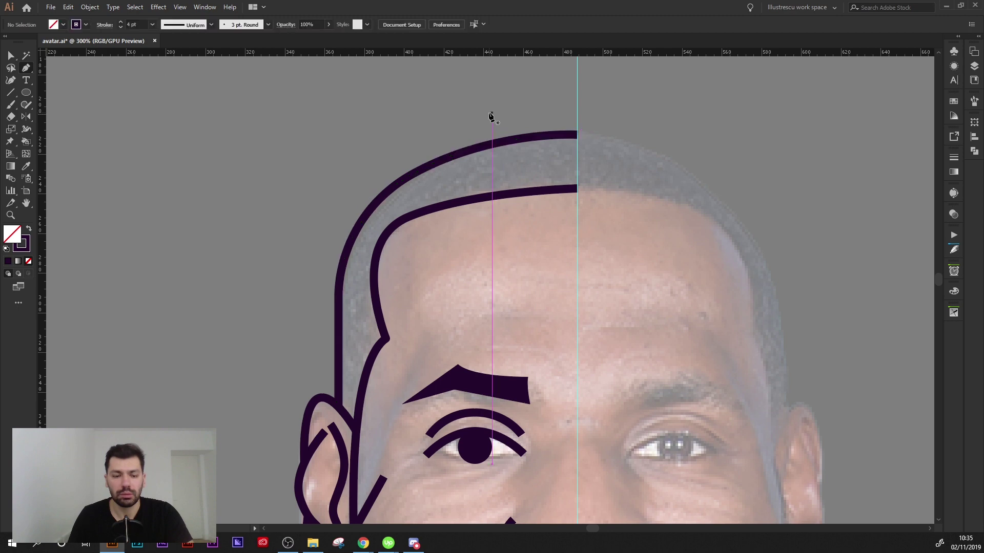
Zoom out to compare the portrait with the reference avatar, then return to the face
key(ctrl+minus)
key(ctrl+minus)
key(ctrl+minus)
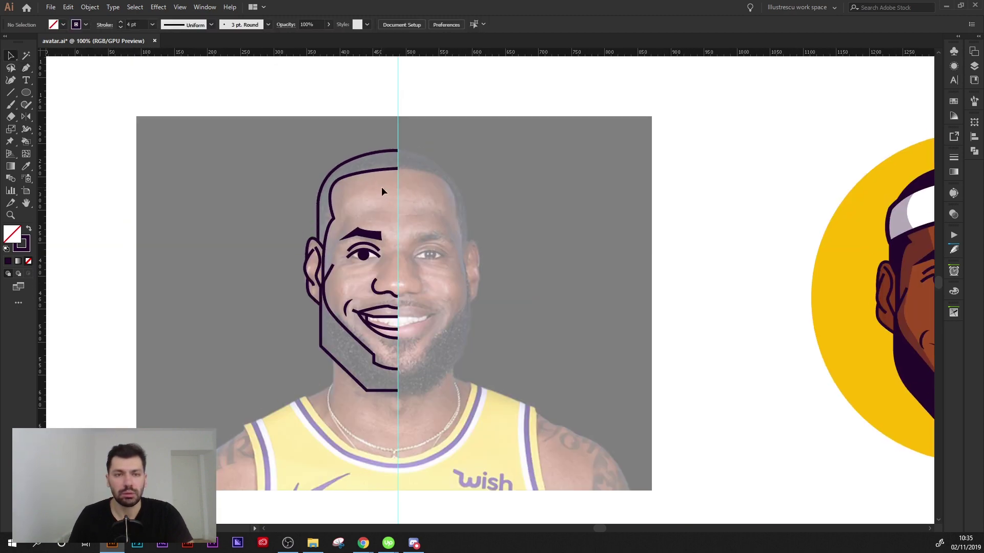
mouse_move(458, 179)
mouse_down()
mouse_move(371, 154)
mouse_move(355, 192)
mouse_up()
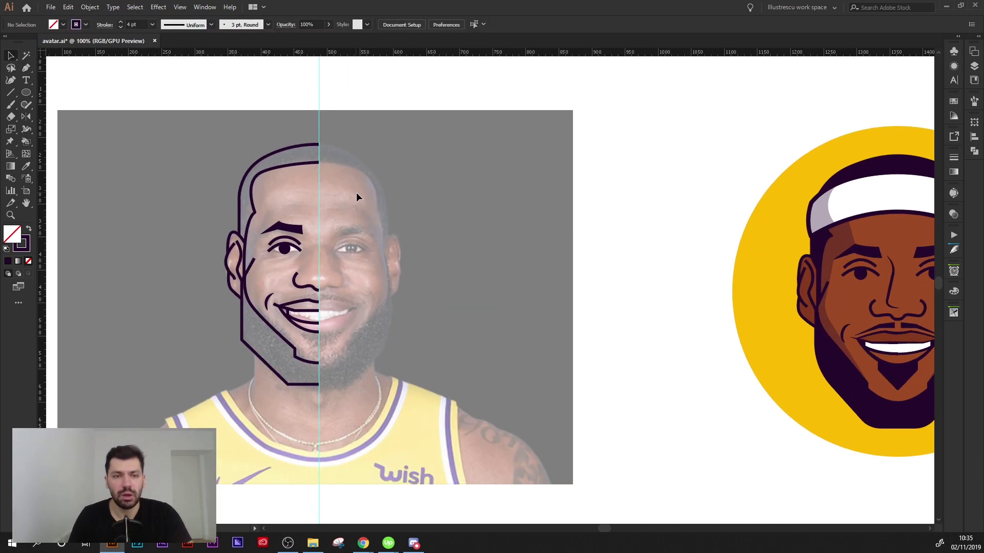
key(ctrl+minus)
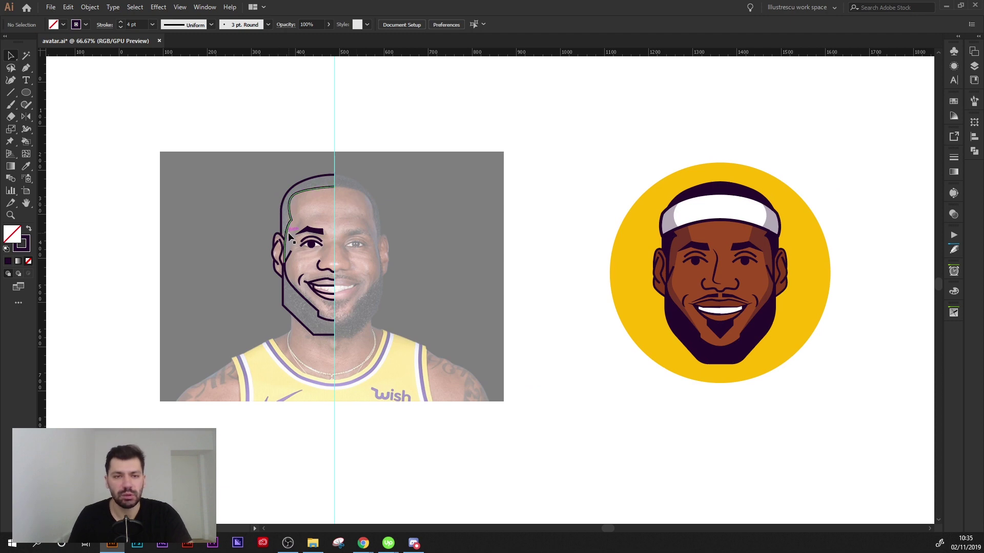
drag(290, 234, 326, 247)
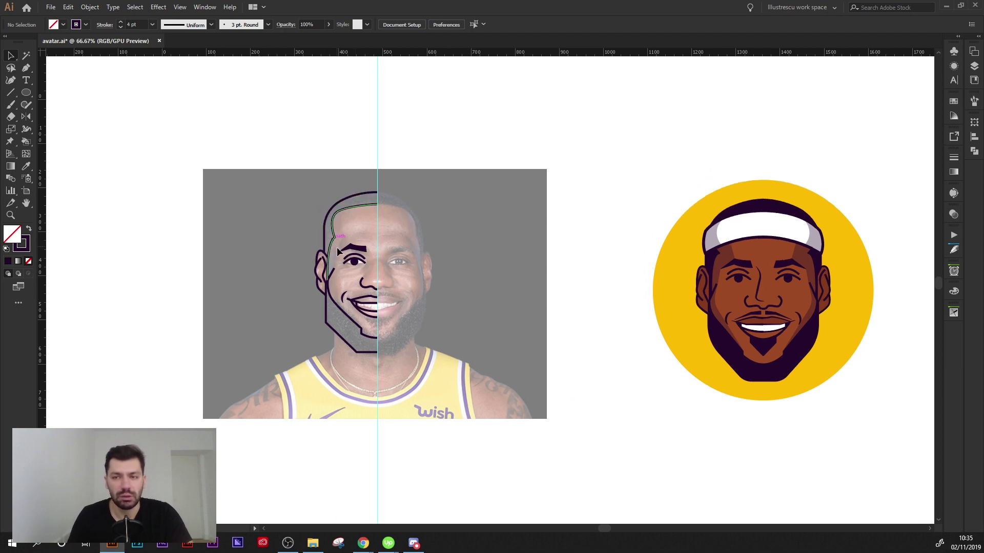
scroll(339, 254, up, 2)
scroll(396, 268, up, 4)
drag(395, 292, 394, 243)
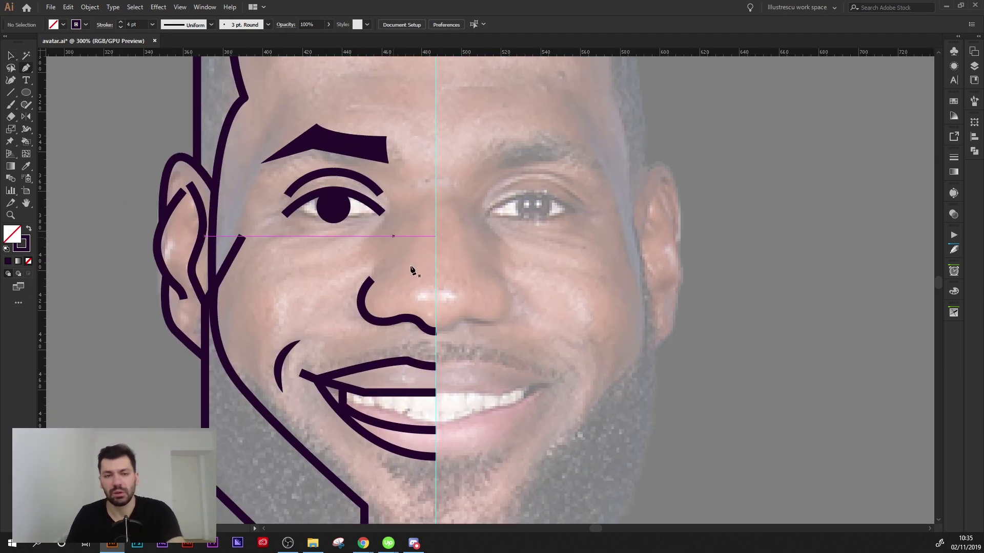
Draw a closed tapered moustache shape above the upper lip, starting at the centre guide
scroll(412, 271, down, 2)
scroll(429, 290, up, 2)
click(438, 277)
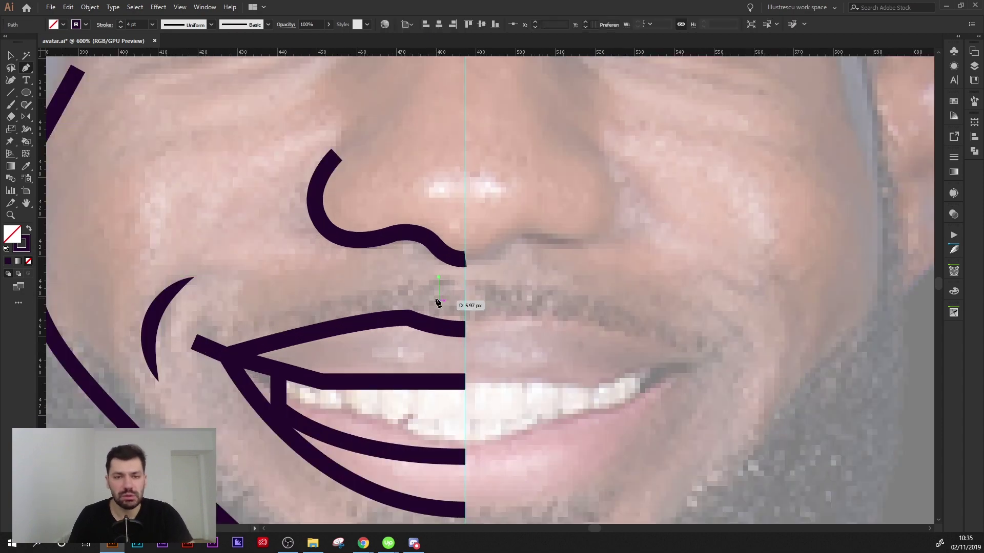
key(ctrl+z)
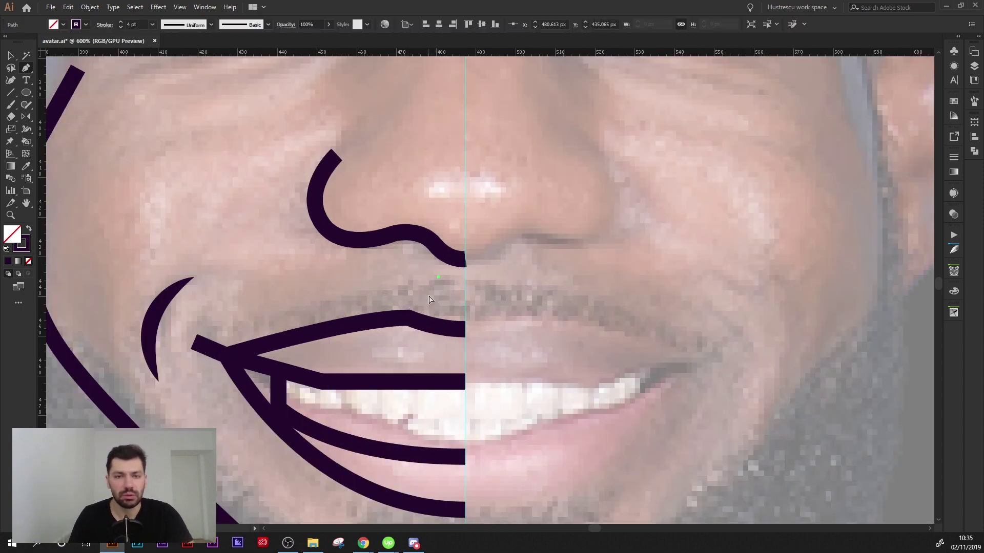
scroll(439, 288, down, 2)
scroll(422, 242, down, 2)
scroll(435, 235, down, 1)
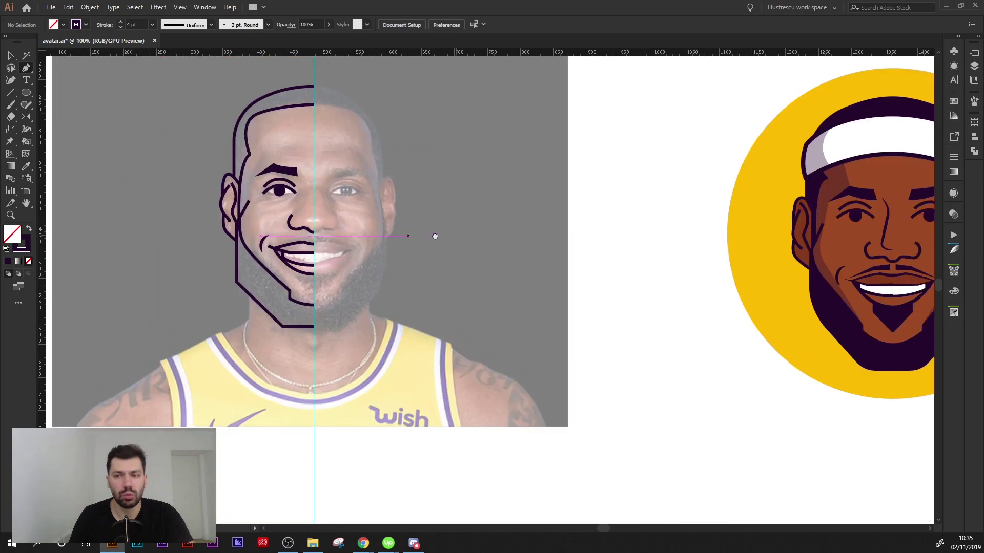
scroll(315, 240, up, 4)
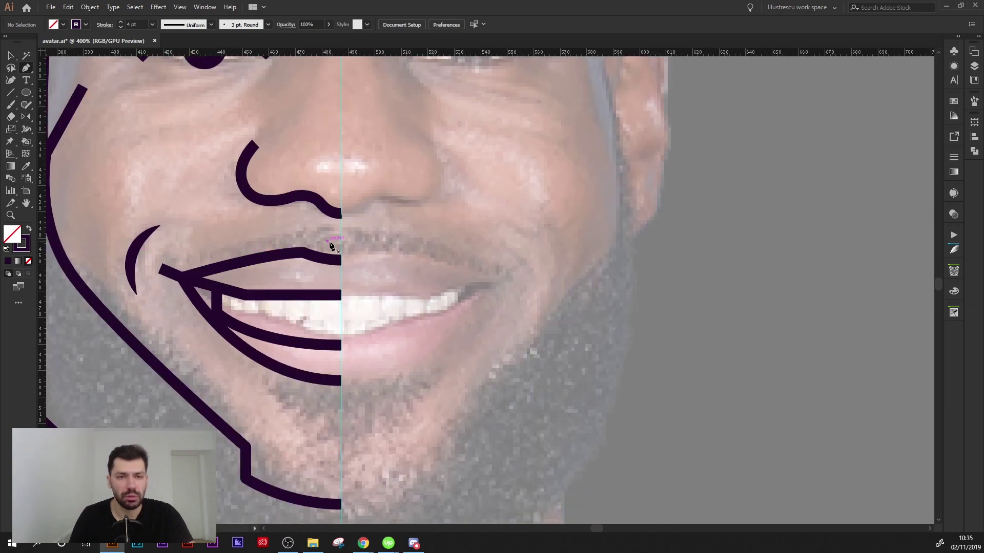
click(327, 241)
click(289, 242)
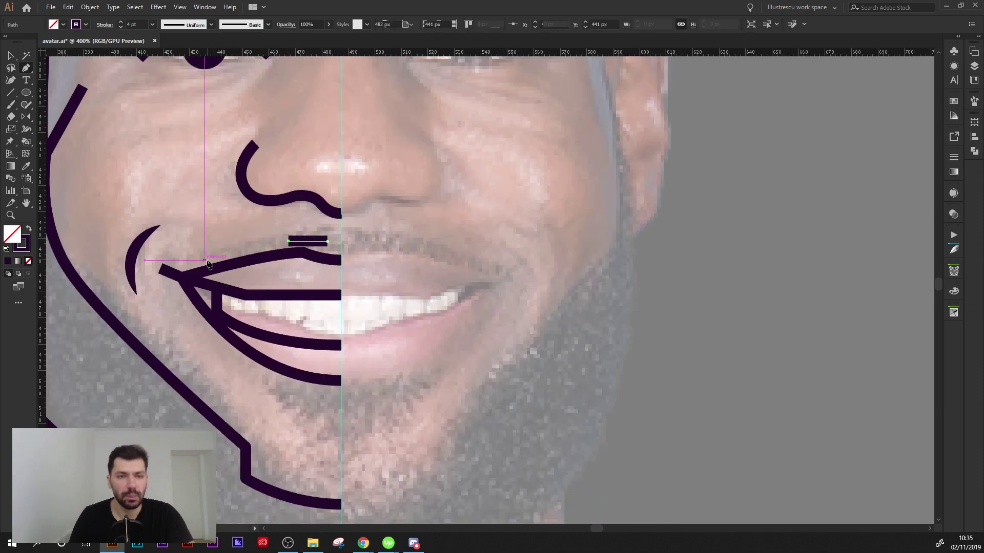
click(192, 260)
click(291, 222)
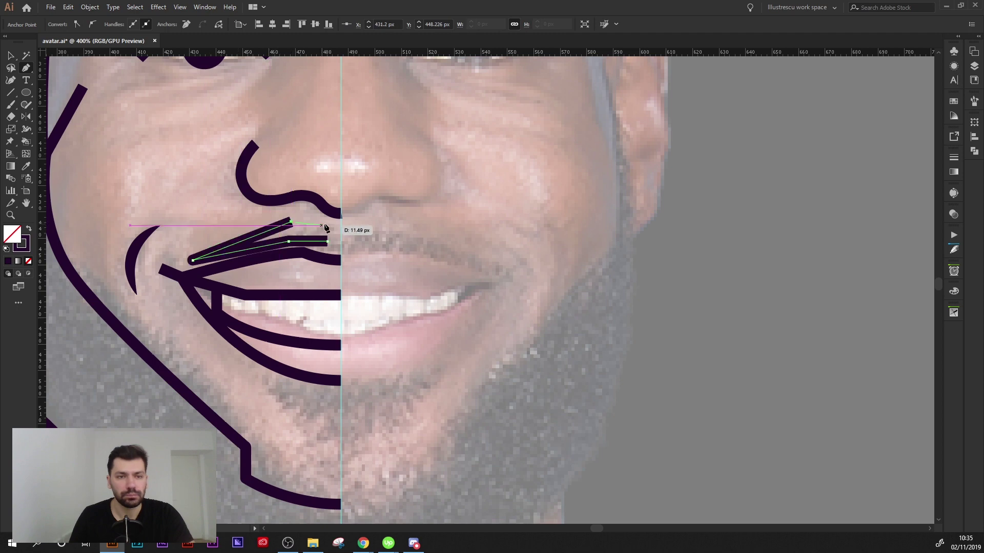
click(327, 222)
click(327, 241)
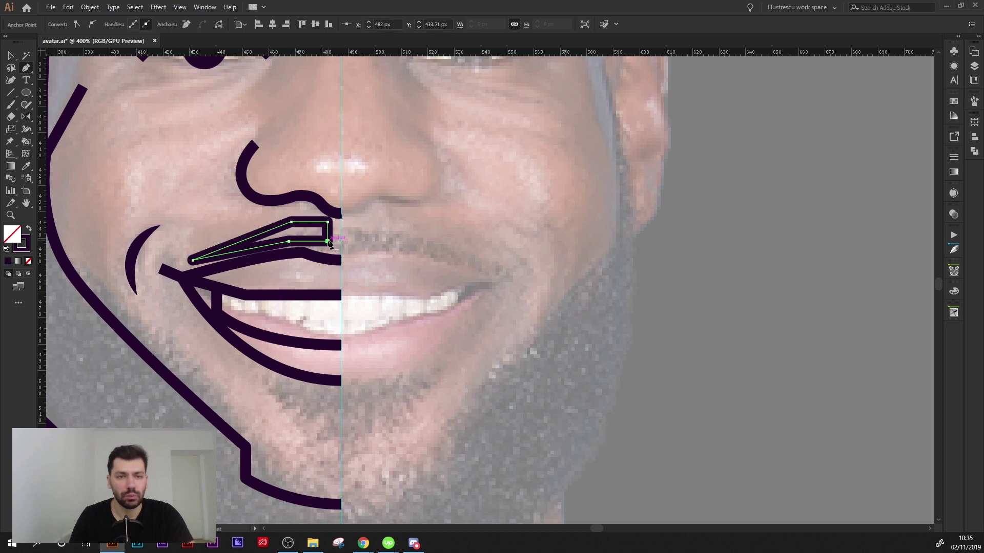
Swap the moustache to a solid dark purple fill and nudge its left tip and lower-right corner
key(shift+x)
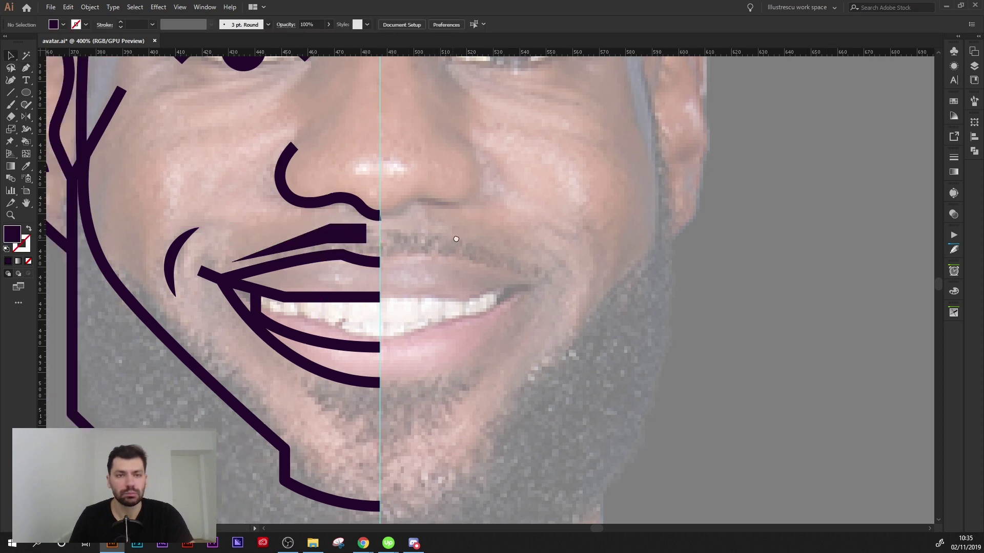
scroll(441, 246, left, 2)
alt+scroll(302, 256, up, 1)
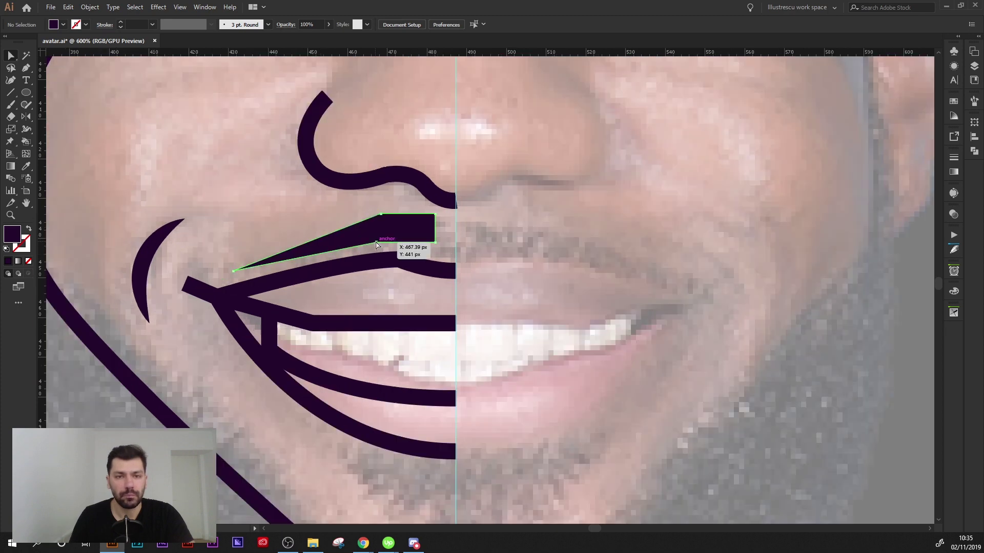
click(247, 270)
drag(235, 271, 229, 273)
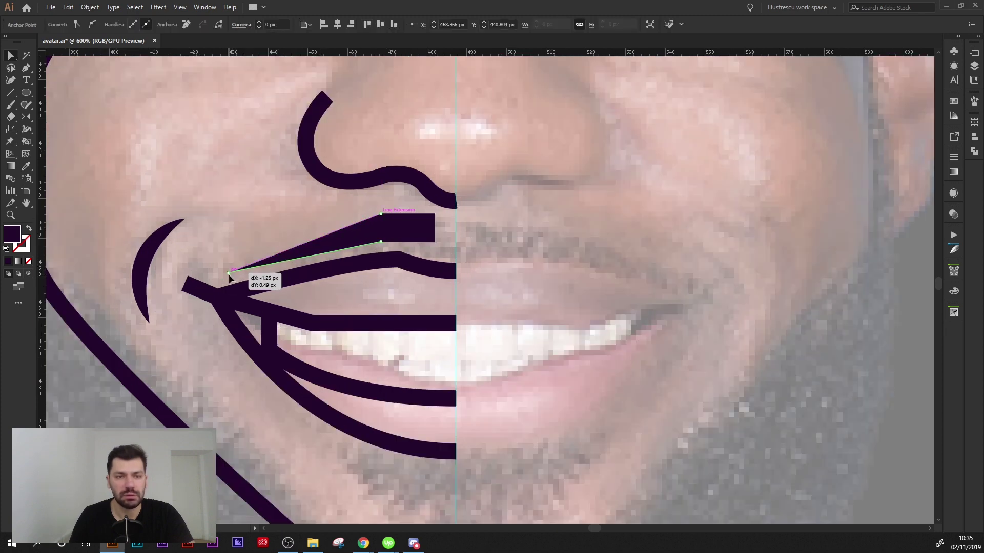
drag(380, 241, 392, 240)
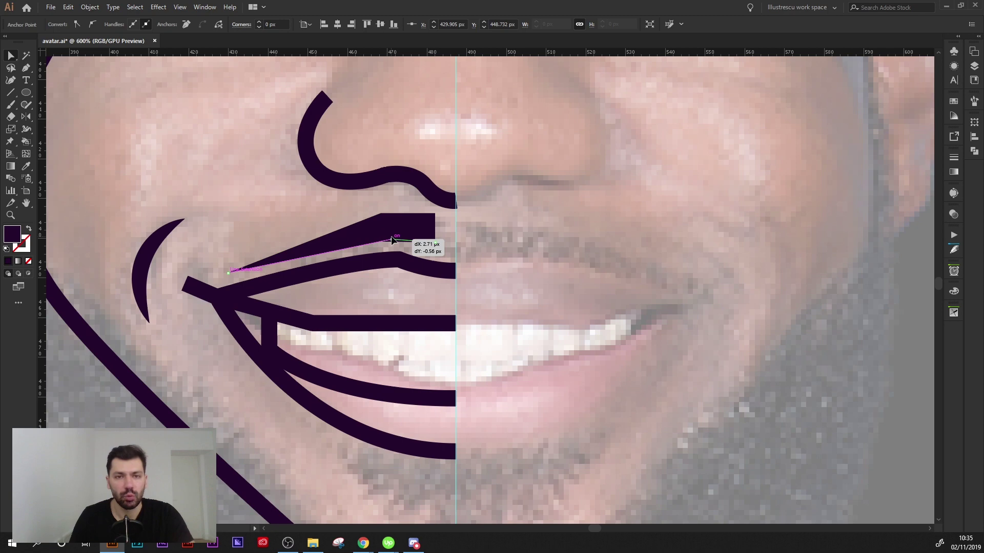
key(ctrl+shift+a)
alt+scroll(391, 241, down, 2)
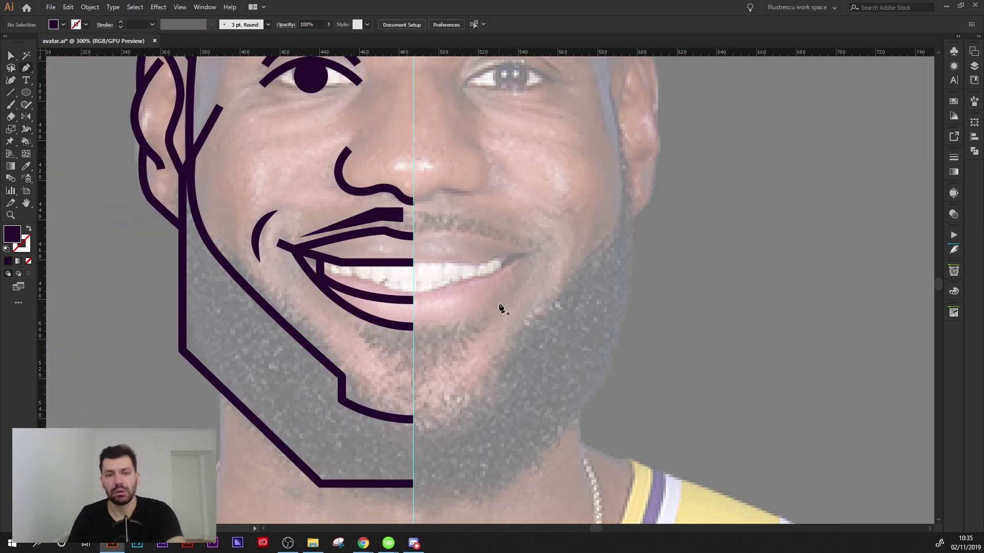
alt+scroll(501, 307, up, 1)
Draw a closed triangular chin patch under the lower lip, pointing down the centre line
alt+scroll(371, 266, up, 1)
click(298, 239)
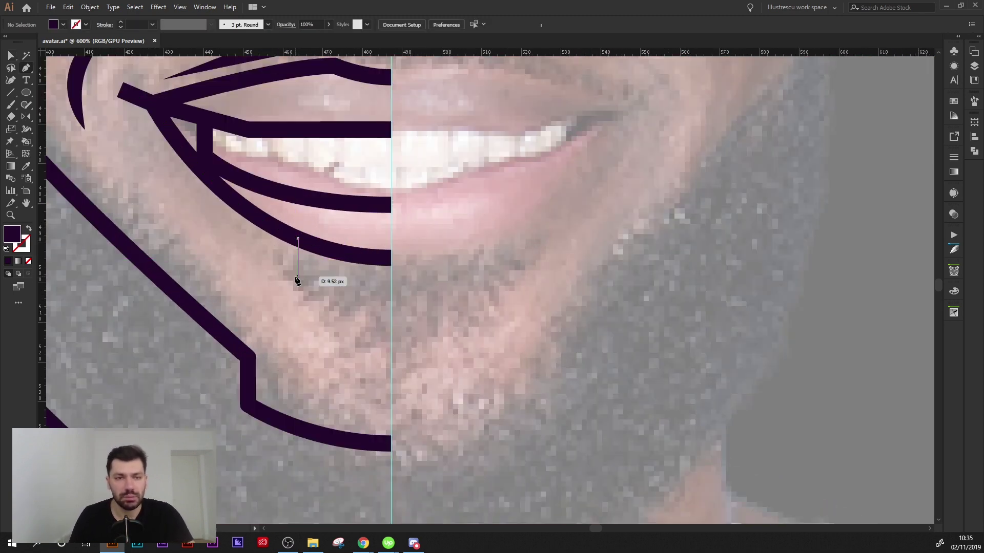
click(297, 281)
click(391, 365)
click(391, 257)
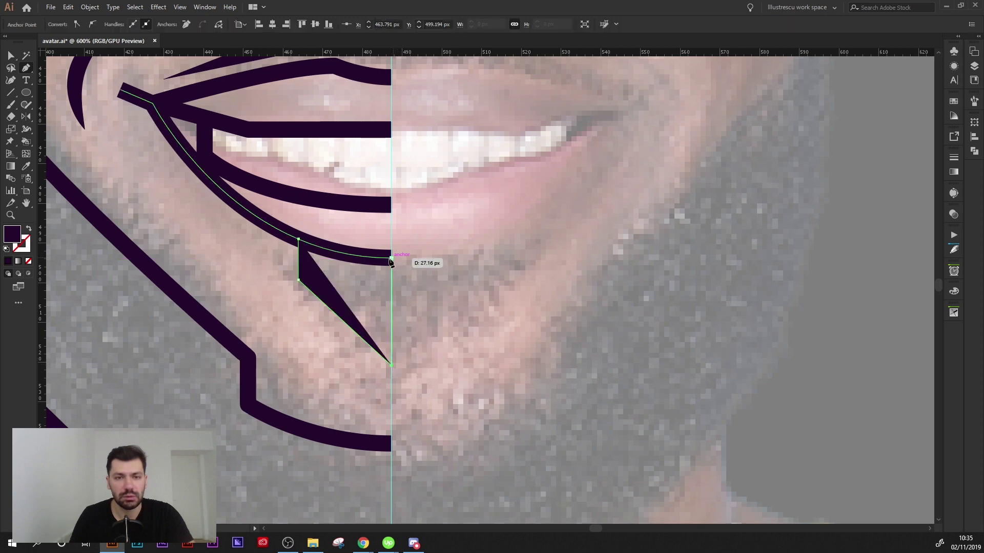
key(ctrl+shift+a)
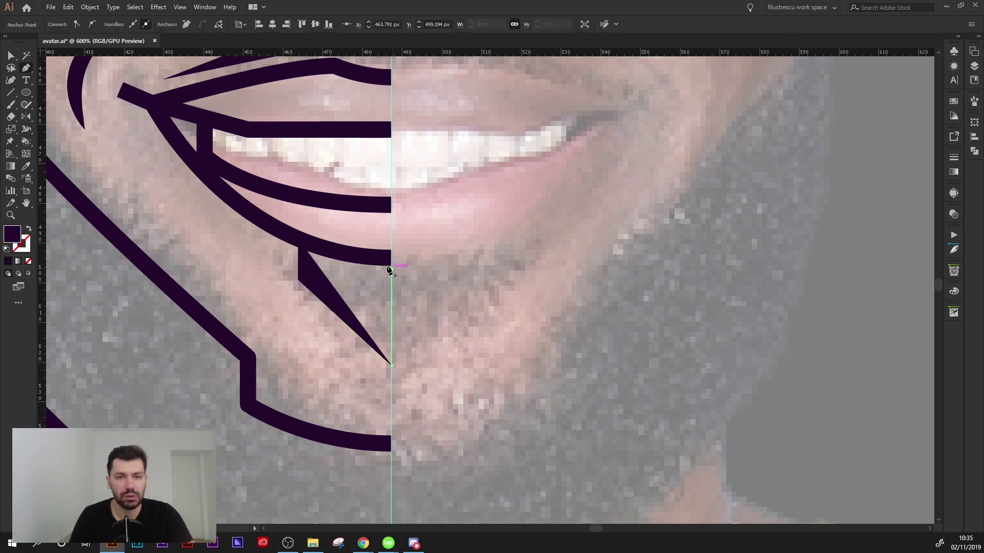
Reshape the chin patch's top edge to hug the lower lip curve
ctrl+click(391, 261)
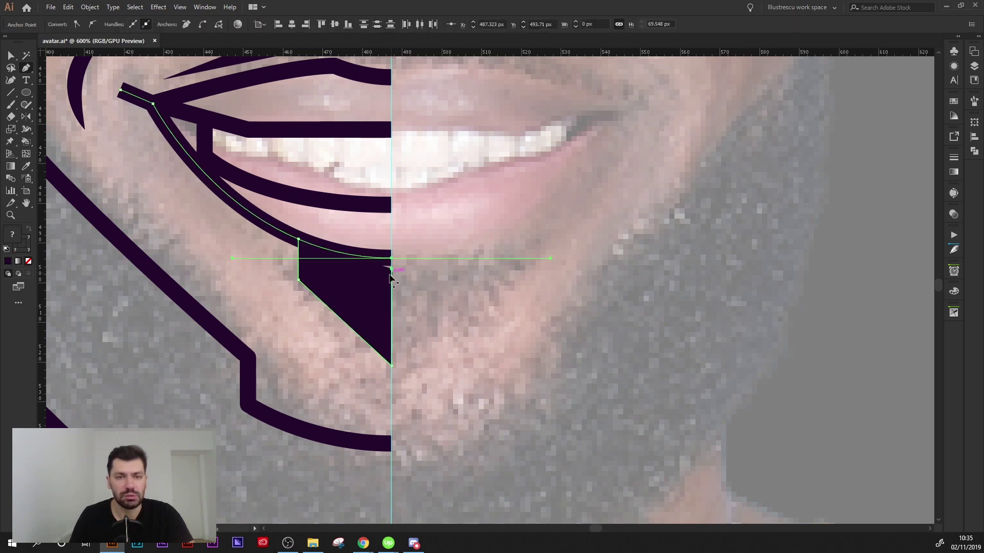
scroll(391, 277, up, 2)
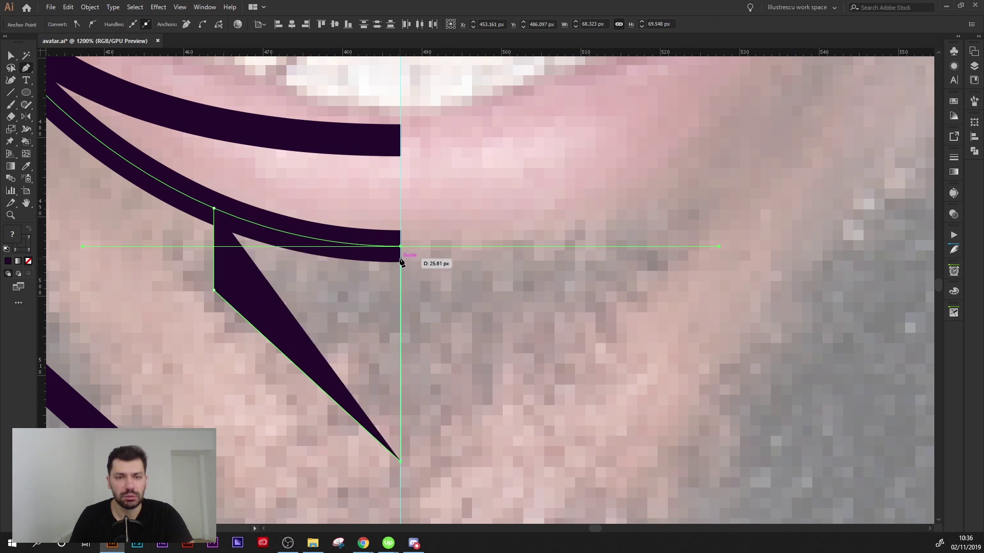
drag(401, 261, 396, 248)
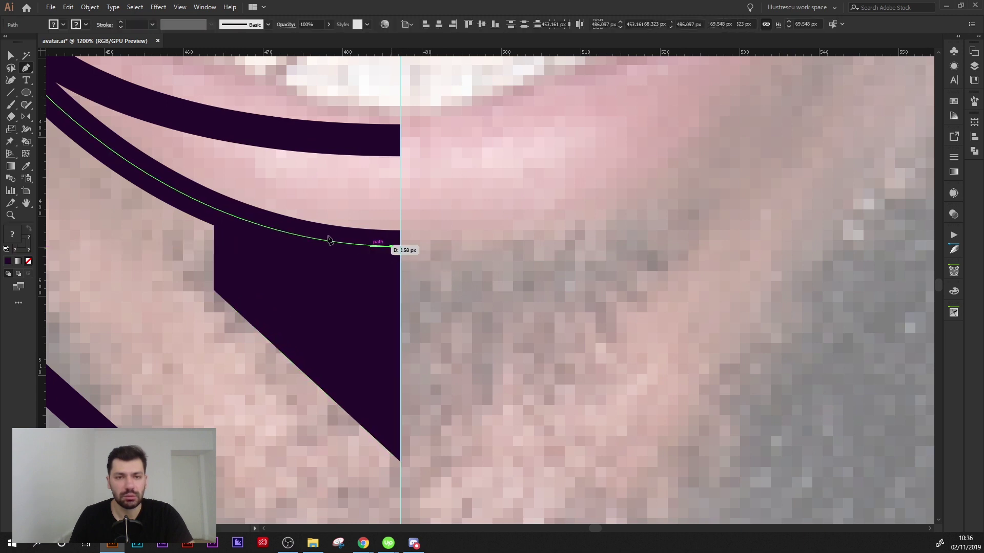
click(391, 246)
click(219, 218)
key(v)
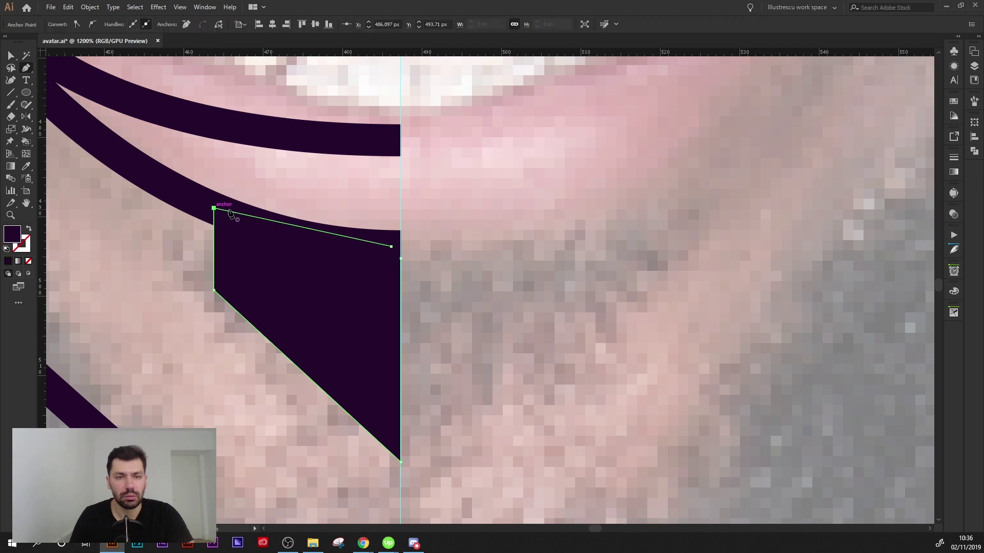
alt+scroll(331, 198, down, 2)
alt+scroll(330, 199, down, 2)
Drag the inner ear fold anchor higher into the ear, then zoom back out to the full portrait
alt+scroll(392, 230, down, 1)
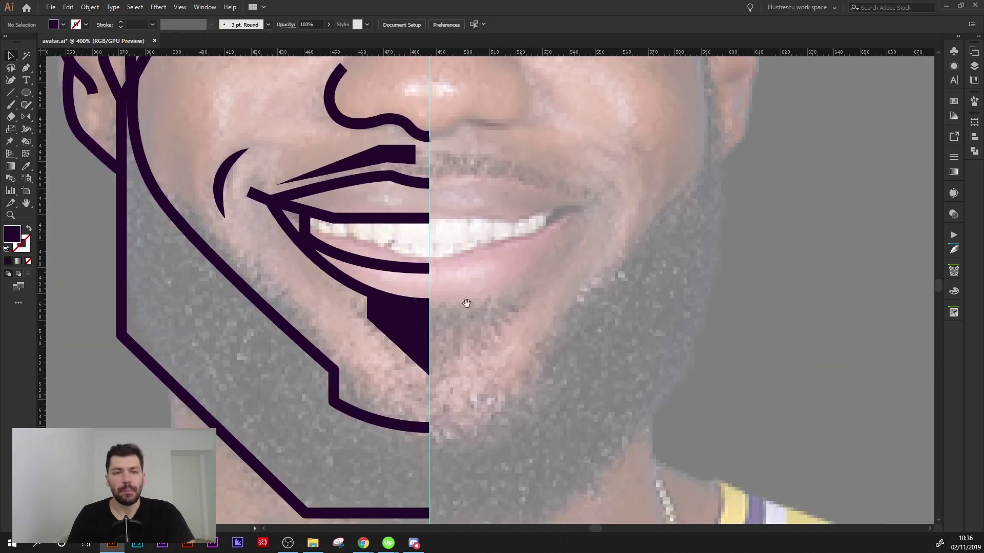
alt+scroll(520, 271, down, 1)
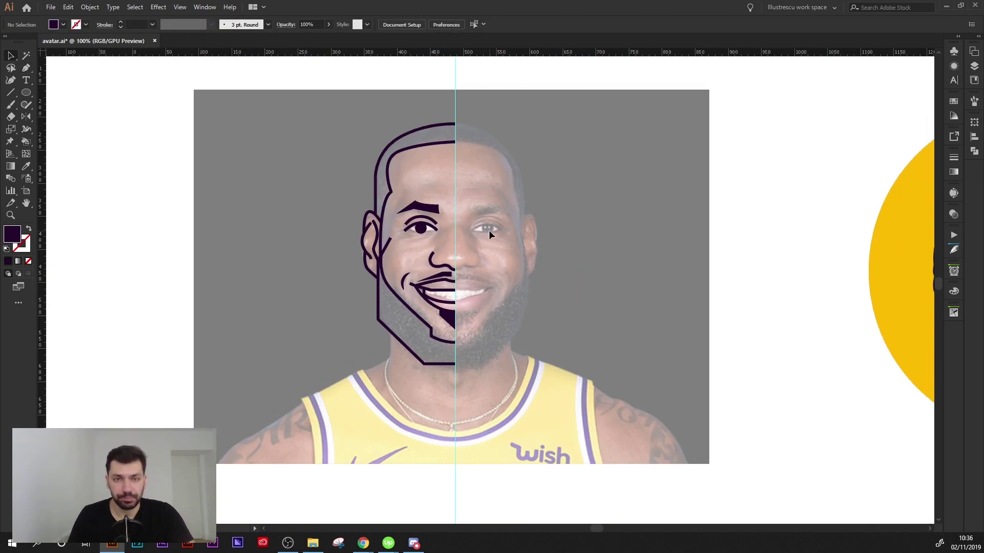
alt+scroll(491, 223, down, 2)
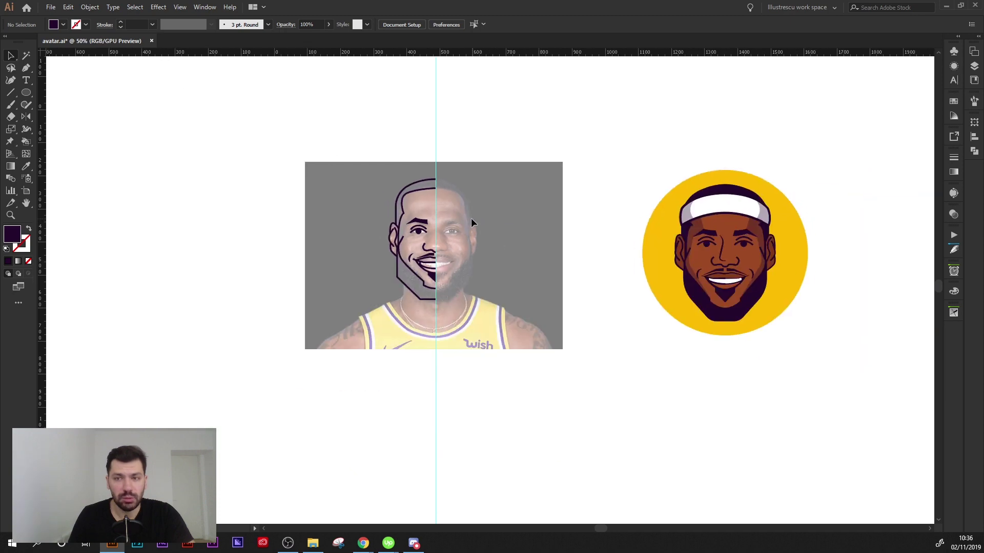
alt+scroll(451, 218, up, 1)
alt+scroll(363, 246, up, 3)
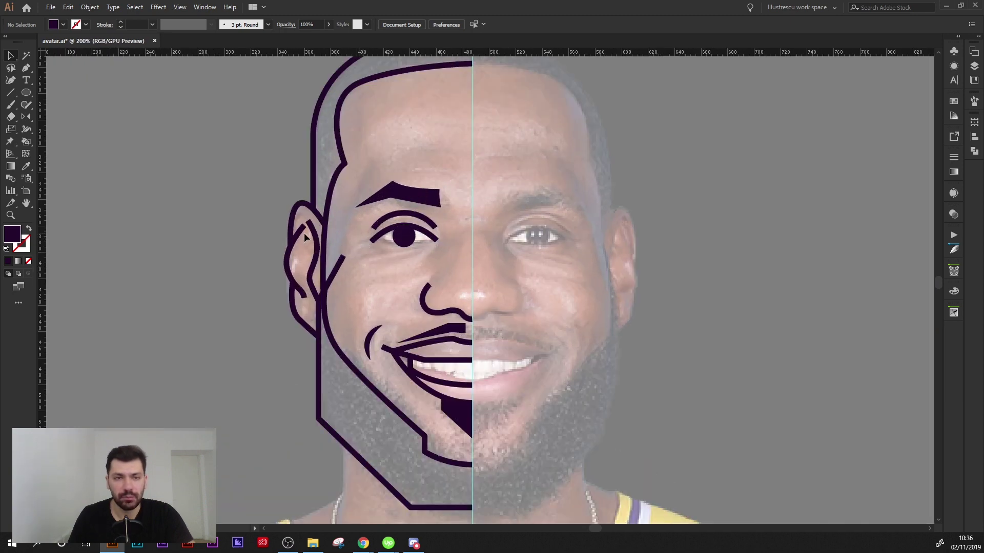
alt+scroll(303, 233, up, 3)
alt+scroll(303, 225, up, 1)
mouse_move(302, 221)
mouse_down()
mouse_move(319, 202)
mouse_move(304, 180)
mouse_up()
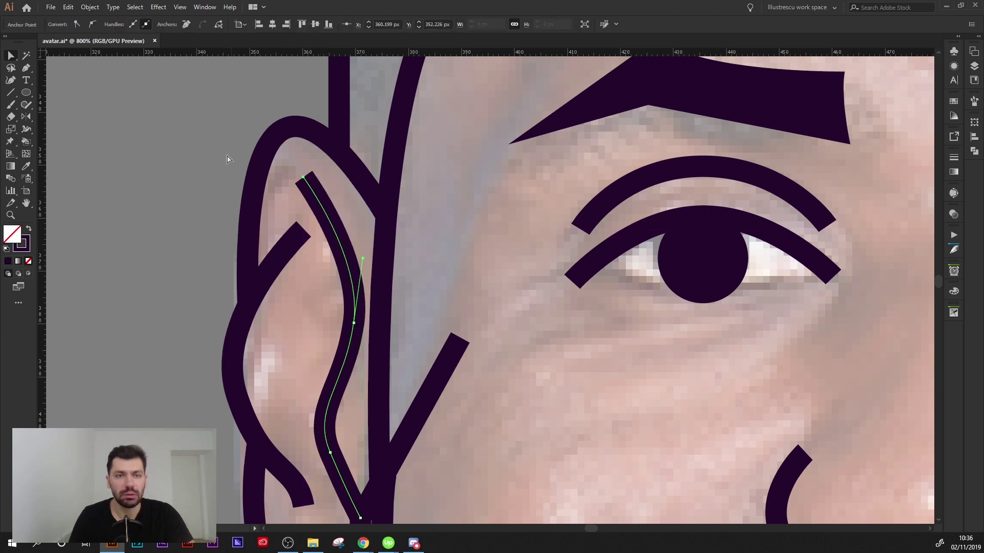
alt+scroll(204, 160, down, 1)
alt+scroll(194, 169, down, 2)
alt+scroll(189, 194, down, 1)
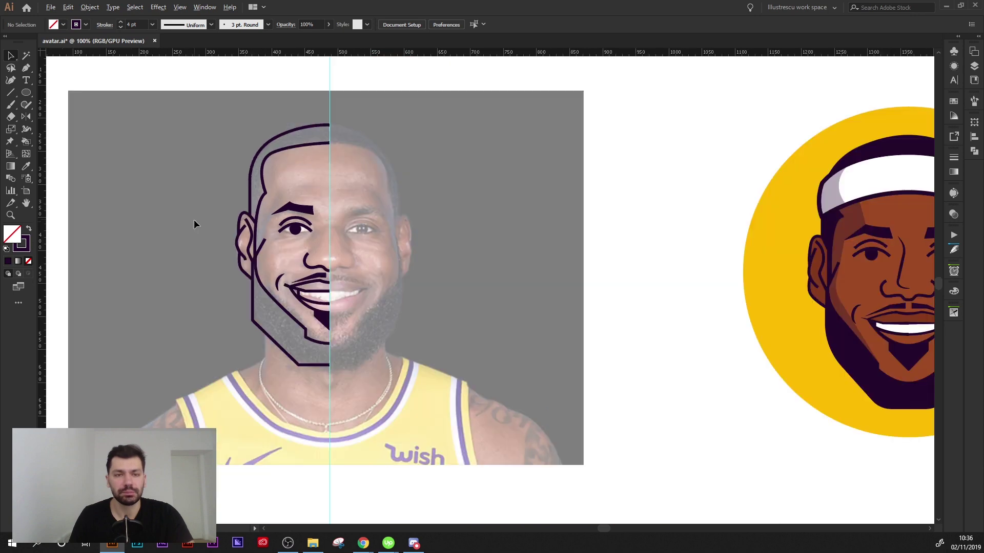
mouse_move(195, 222)
mouse_down()
mouse_move(219, 244)
mouse_move(280, 231)
mouse_up()
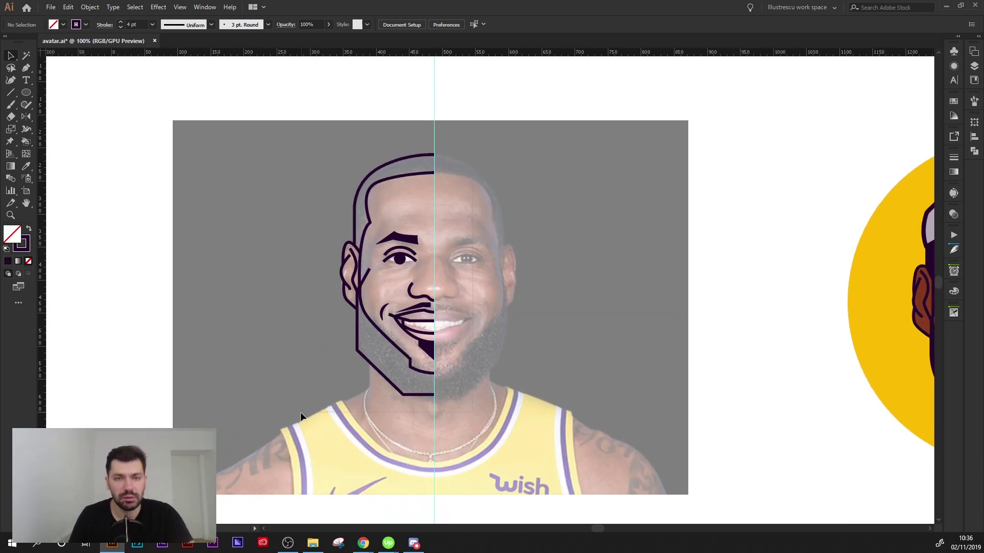
Copy the half-face line art in place and reflect the copy across the vertical axis
key(ctrl+a)
key(ctrl+c)
key(ctrl+f)
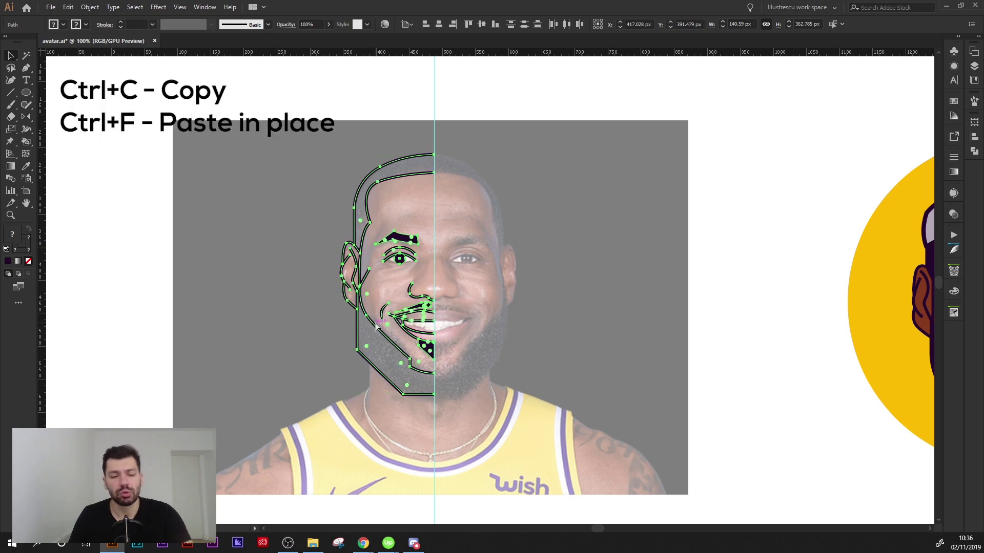
right_click(369, 228)
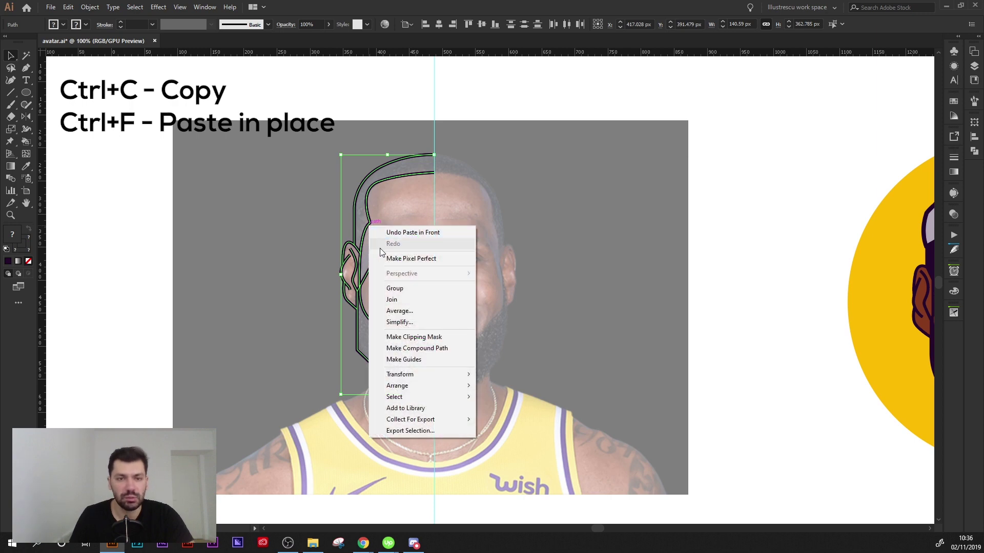
mouse_move(399, 374)
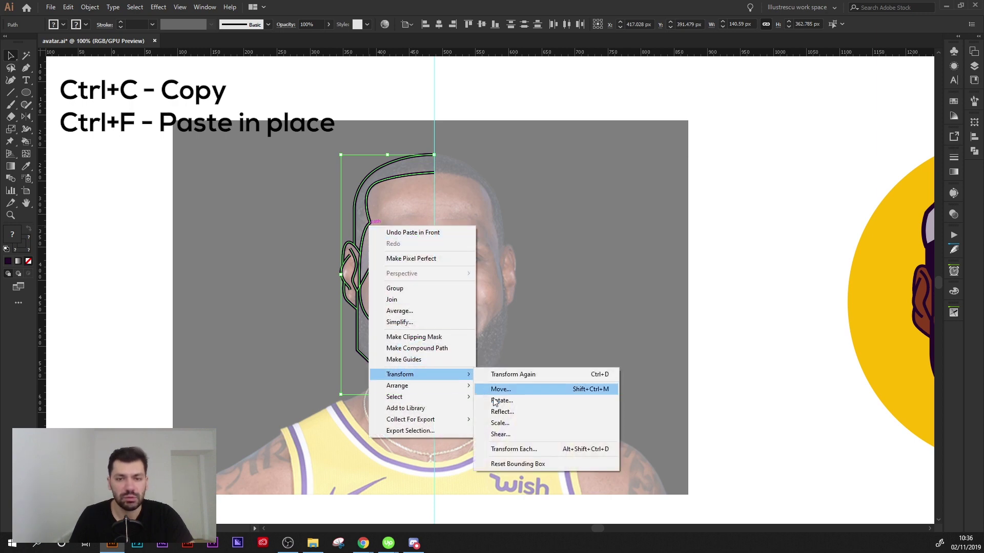
click(494, 409)
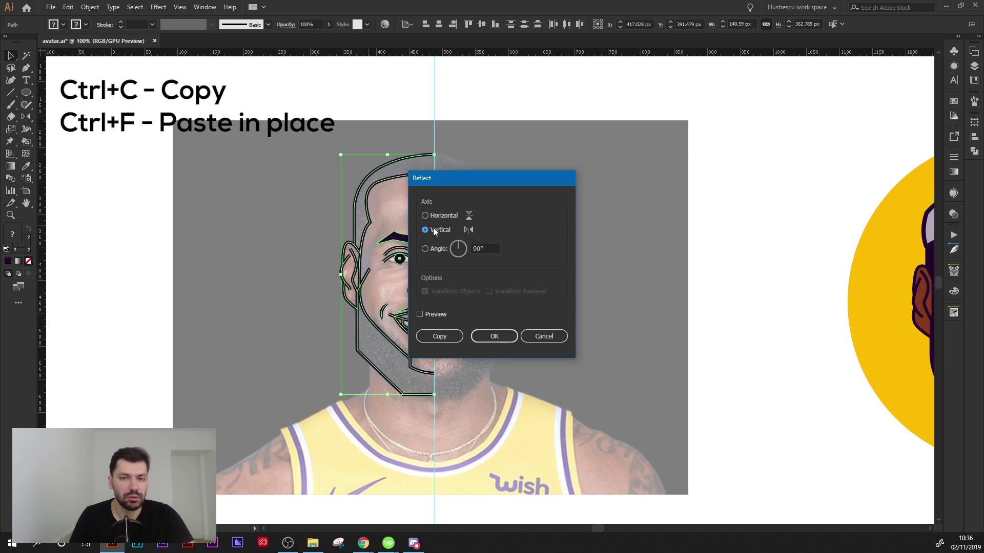
click(494, 336)
Slide the mirrored half onto the right side so it meets the centre guide
drag(402, 262, 489, 262)
scroll(435, 229, up, 3)
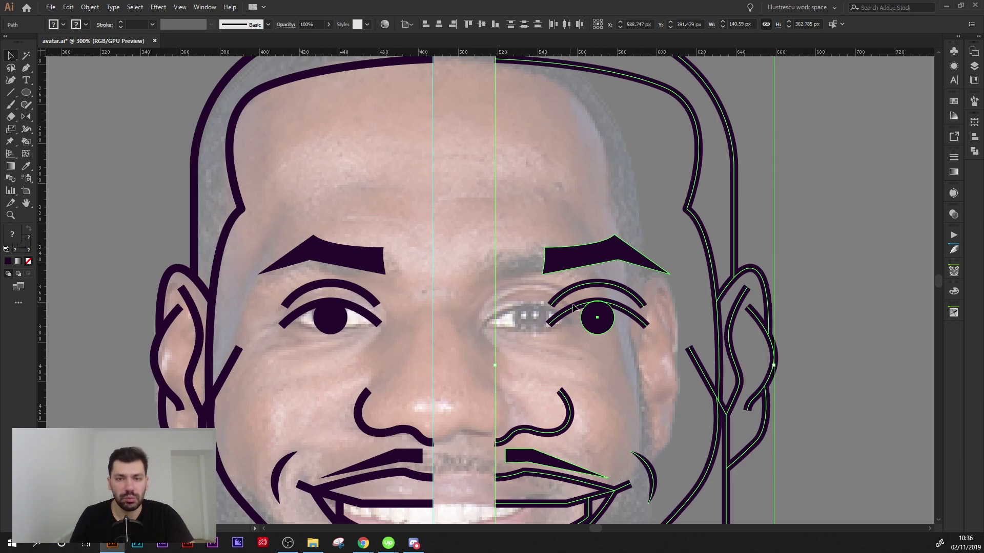
drag(573, 307, 533, 315)
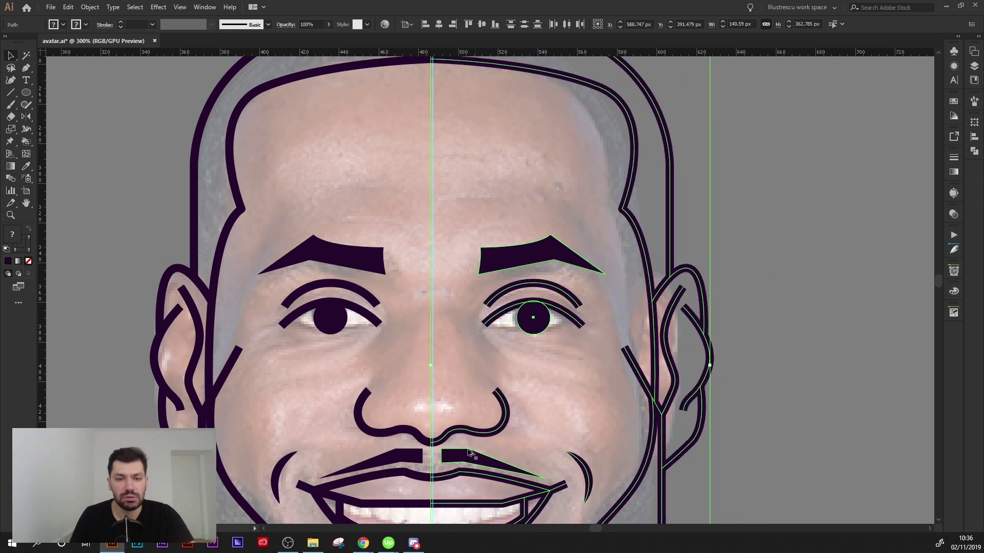
scroll(455, 388, up, 1)
scroll(440, 464, up, 5)
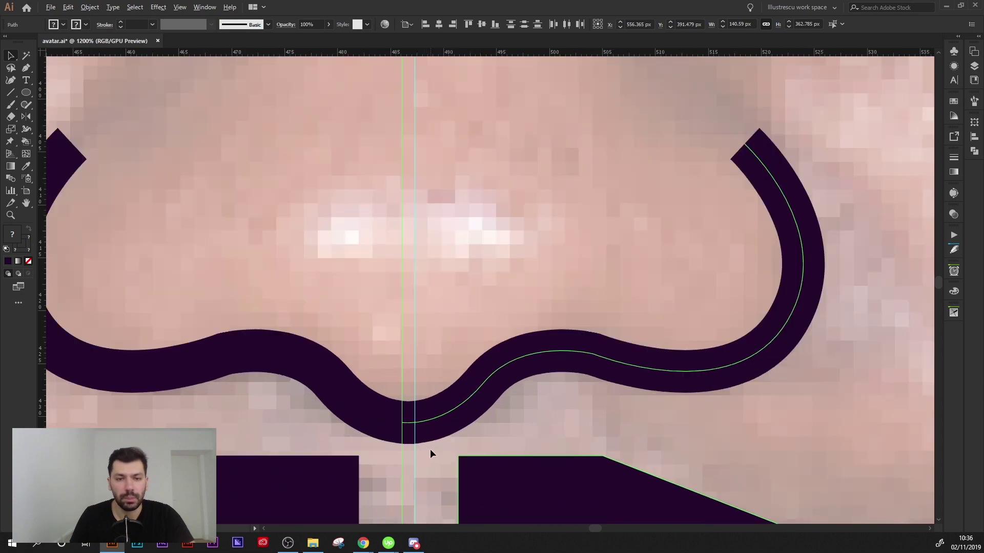
scroll(430, 449, up, 2)
mouse_move(433, 368)
mouse_down()
mouse_move(459, 363)
mouse_move(449, 365)
mouse_up()
scroll(459, 284, down, 8)
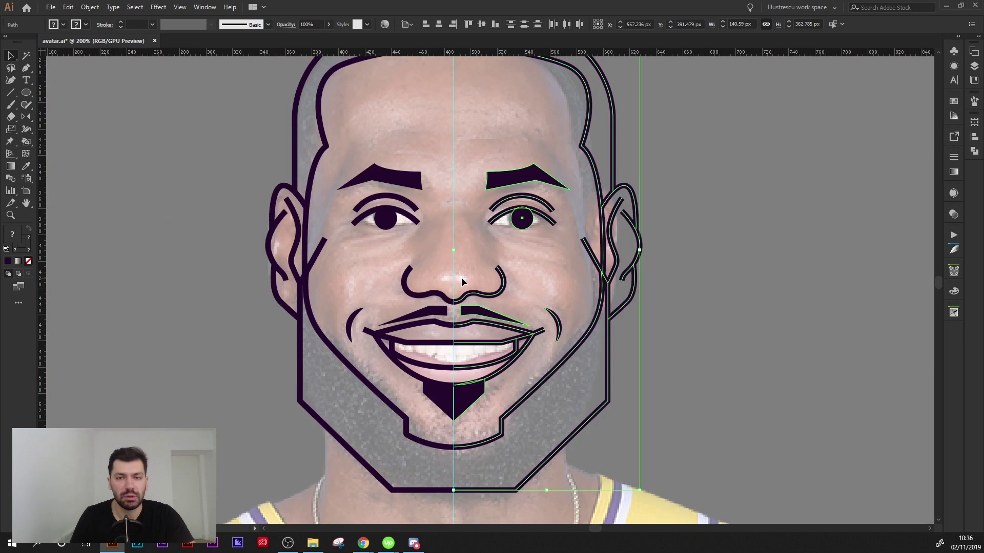
scroll(461, 278, down, 1)
Marquee-select all face paths and drag the right-middle handle inward to narrow them
click(521, 269)
scroll(522, 268, down, 1)
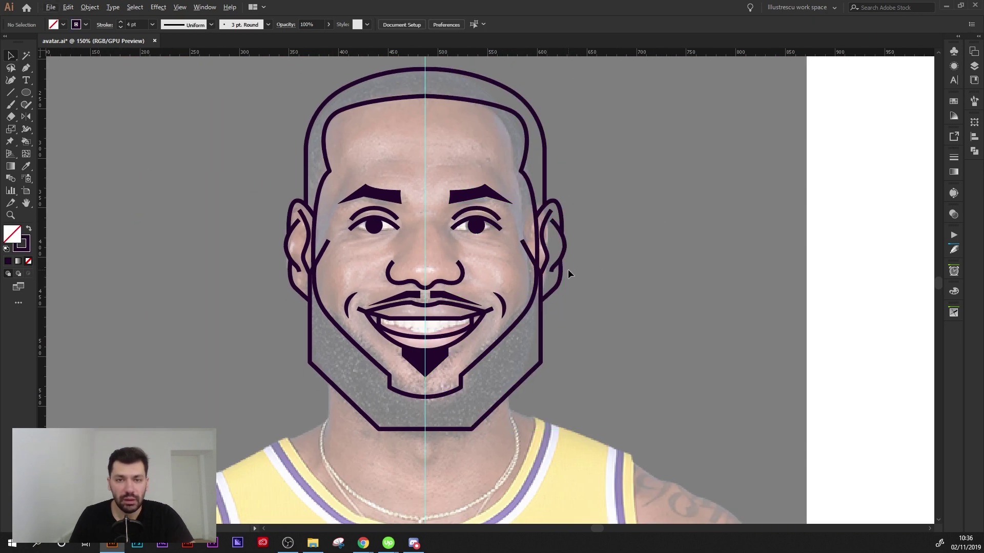
scroll(553, 271, up, 1)
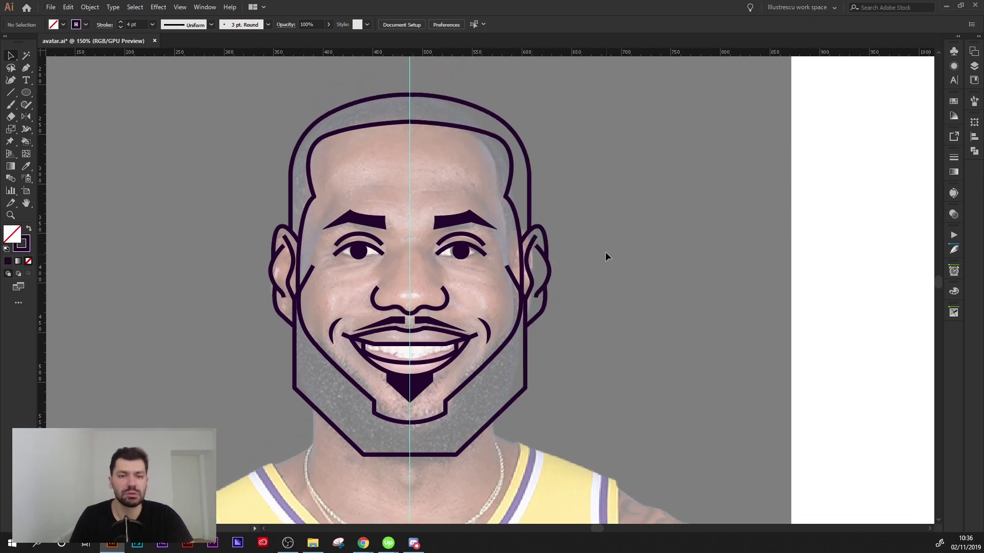
scroll(604, 251, down, 1)
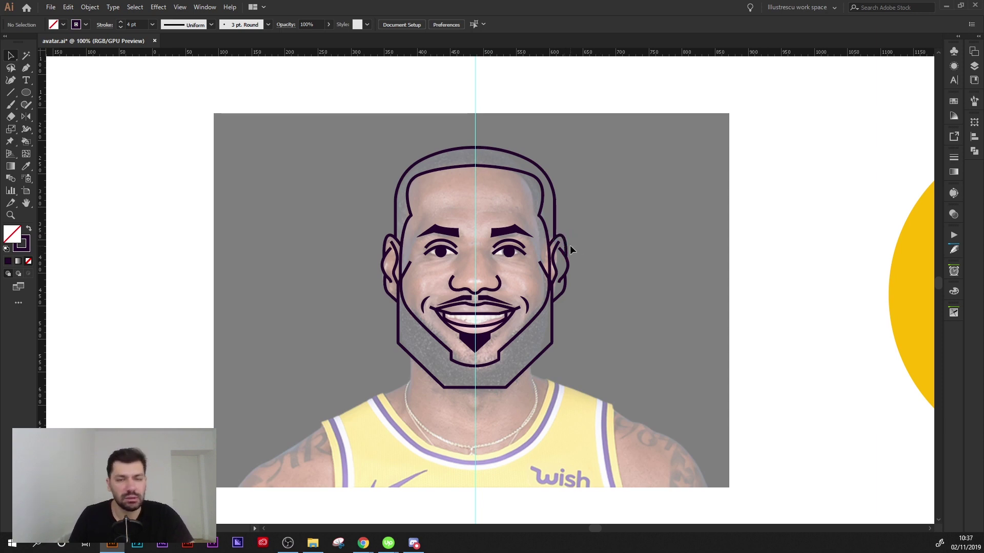
drag(565, 246, 560, 249)
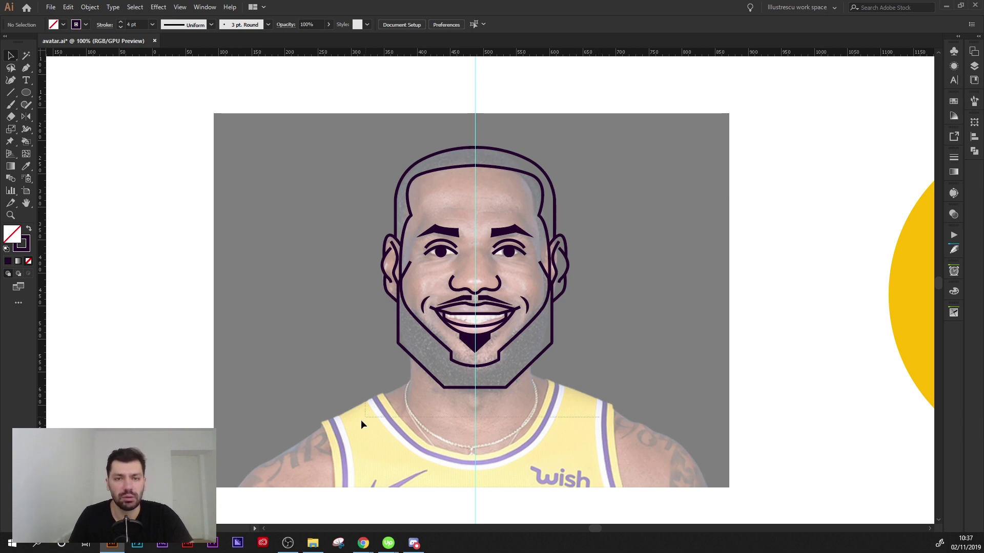
drag(361, 425, 583, 306)
drag(569, 268, 563, 268)
Settle the face line art at about 274 px wide and deselect it
key(ctrl+z)
key(ctrl+z)
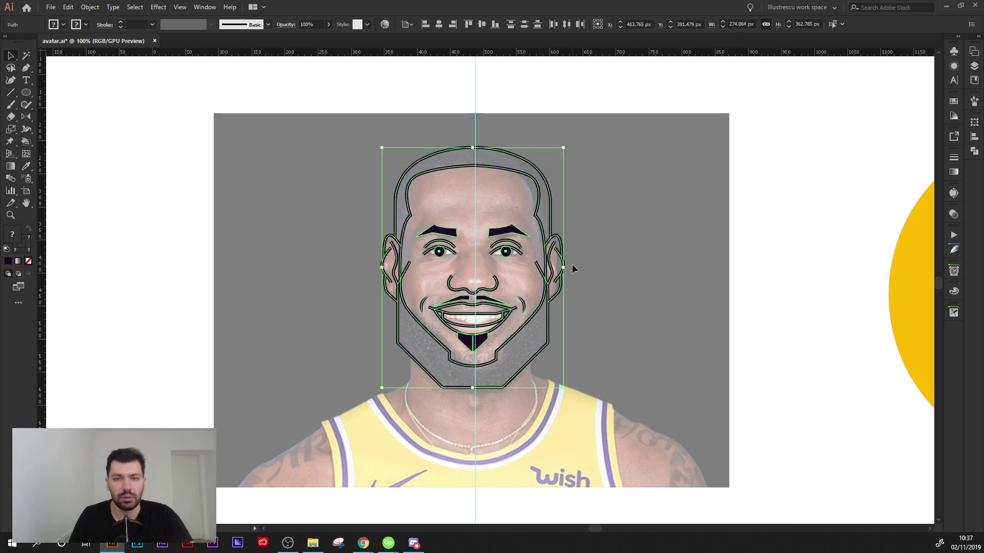
drag(566, 268, 563, 268)
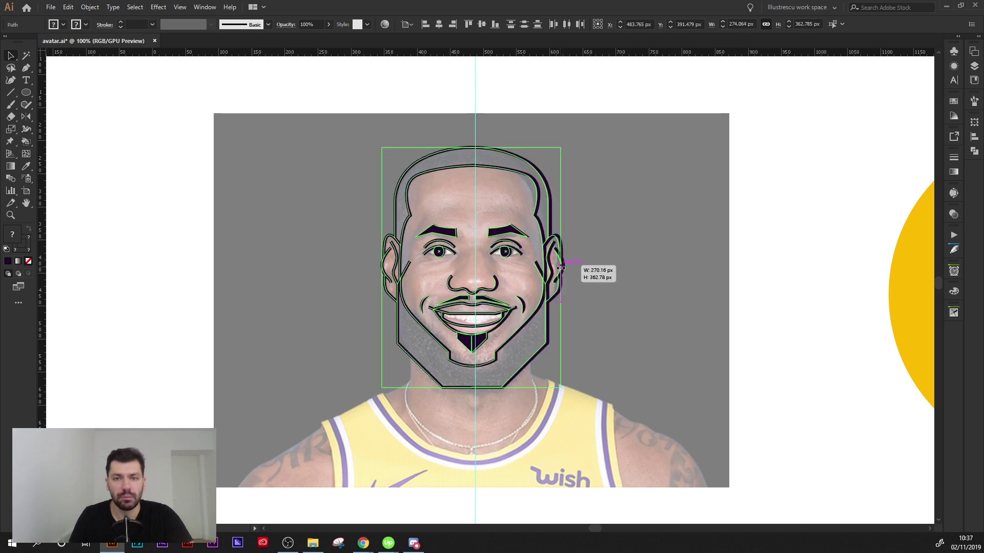
click(591, 251)
scroll(593, 250, down, 1)
scroll(607, 248, up, 1)
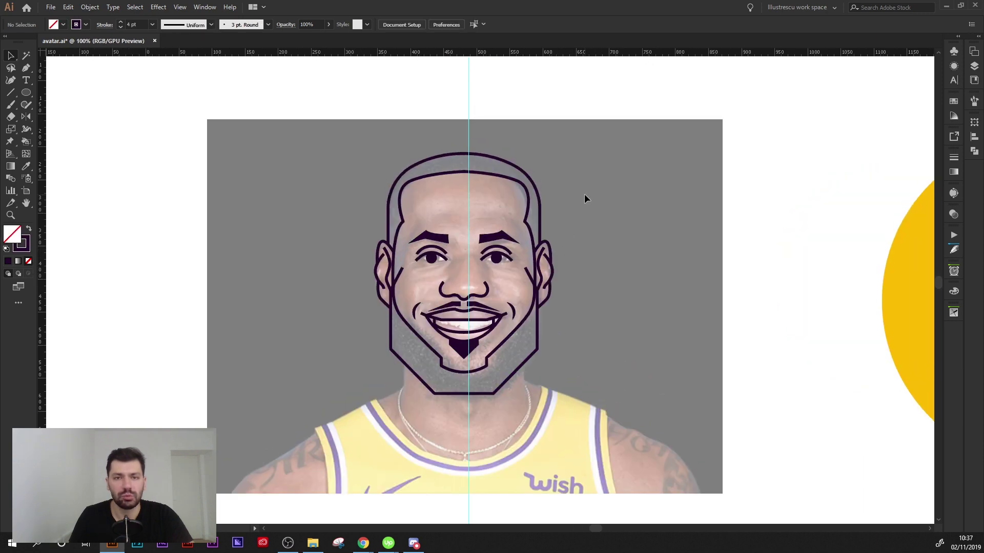
key(ctrl+a)
scroll(555, 277, up, 2)
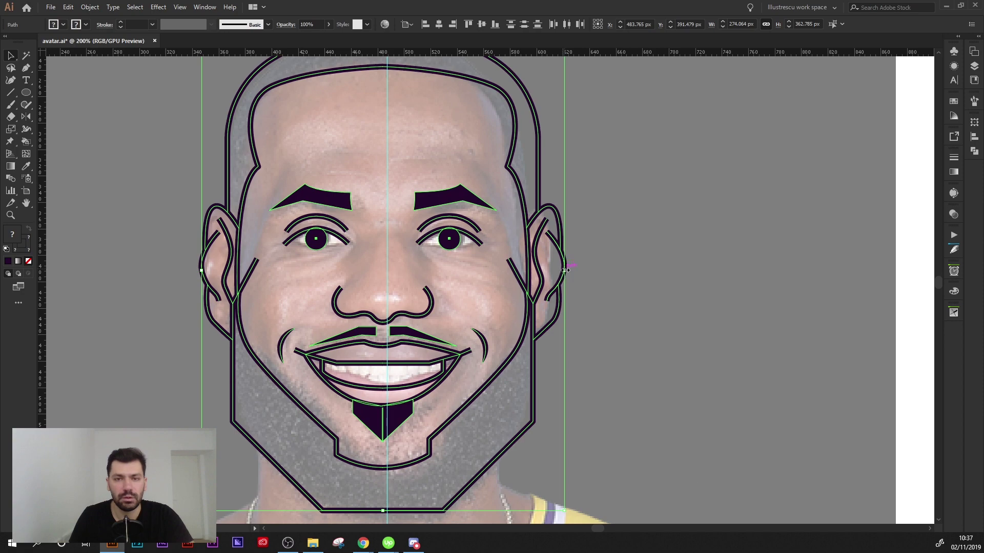
click(563, 267)
scroll(563, 267, down, 2)
scroll(423, 286, down, 1)
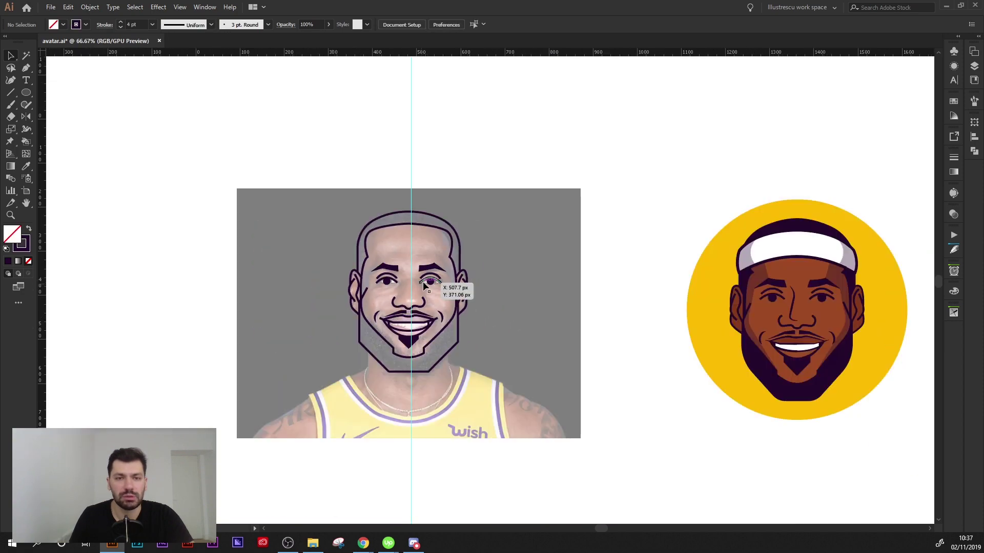
drag(470, 235, 467, 226)
Hide the vertical centre guide with View > Guides > Hide Guides
click(178, 8)
mouse_move(197, 370)
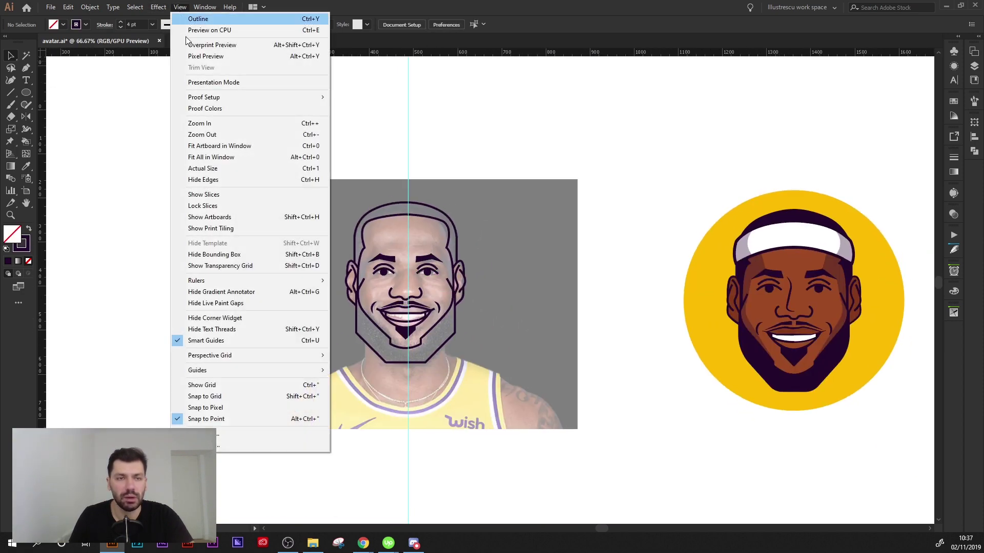
click(379, 371)
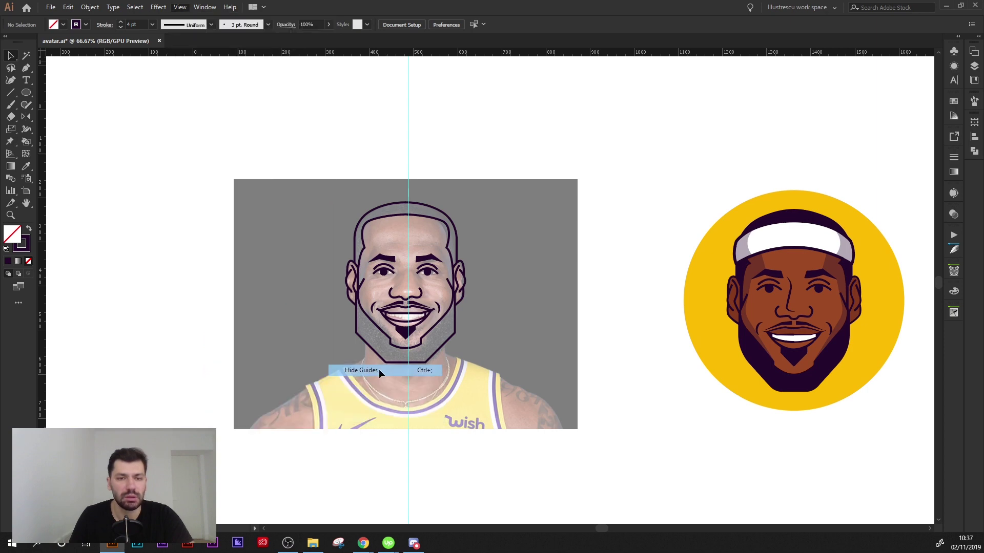
scroll(440, 287, up, 2)
scroll(440, 287, down, 2)
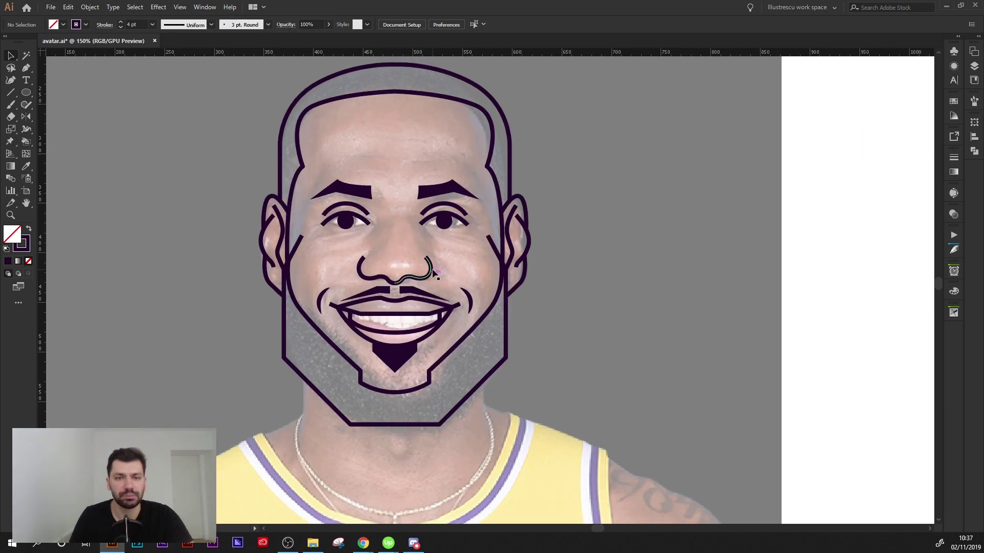
scroll(432, 250, down, 1)
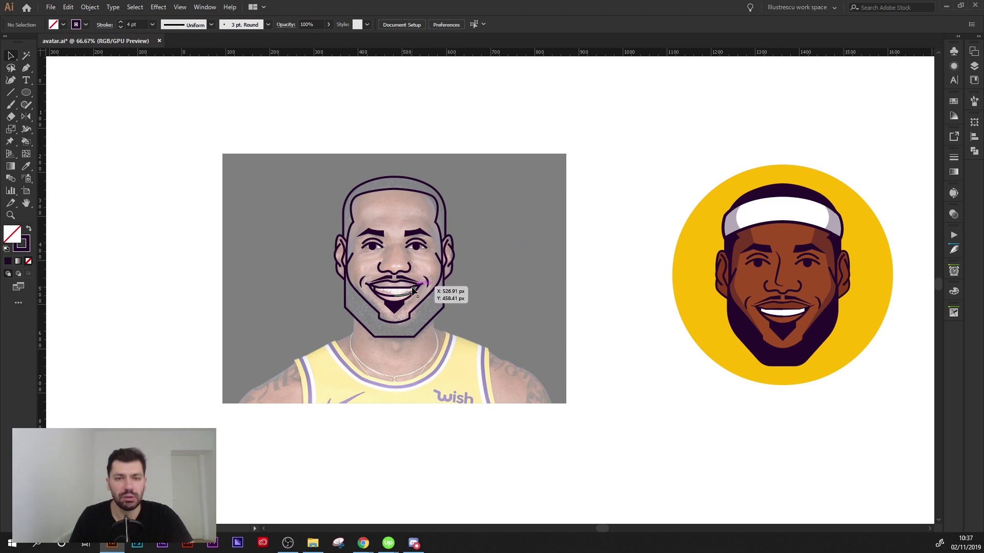
Zoom in close on the mustache to inspect its right half
scroll(392, 292, up, 4)
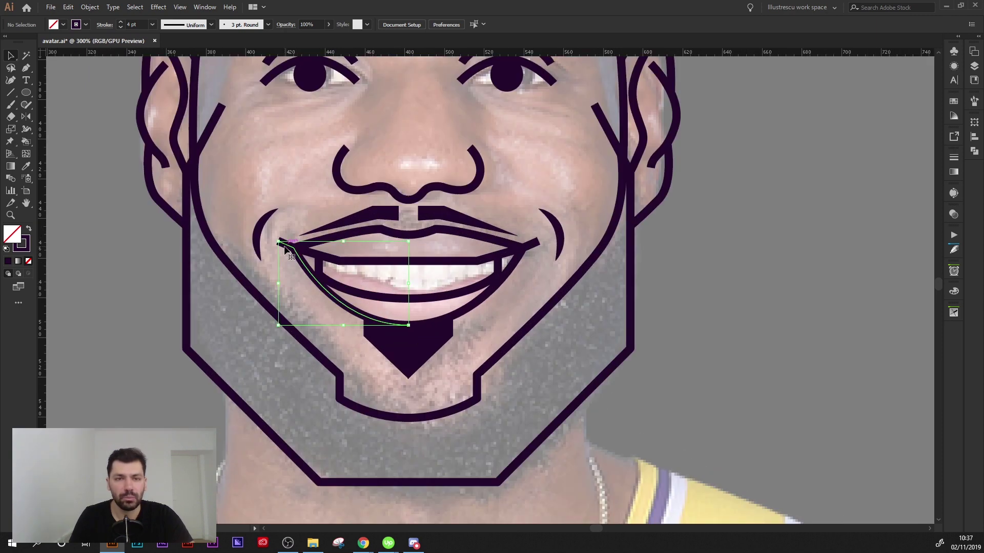
scroll(285, 250, down, 1)
scroll(307, 218, down, 1)
scroll(364, 225, up, 3)
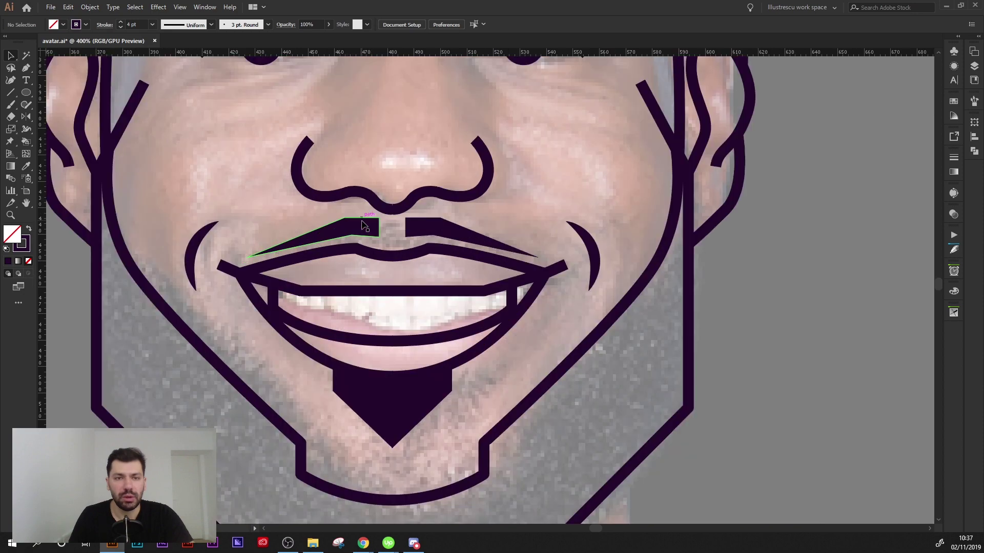
click(451, 228)
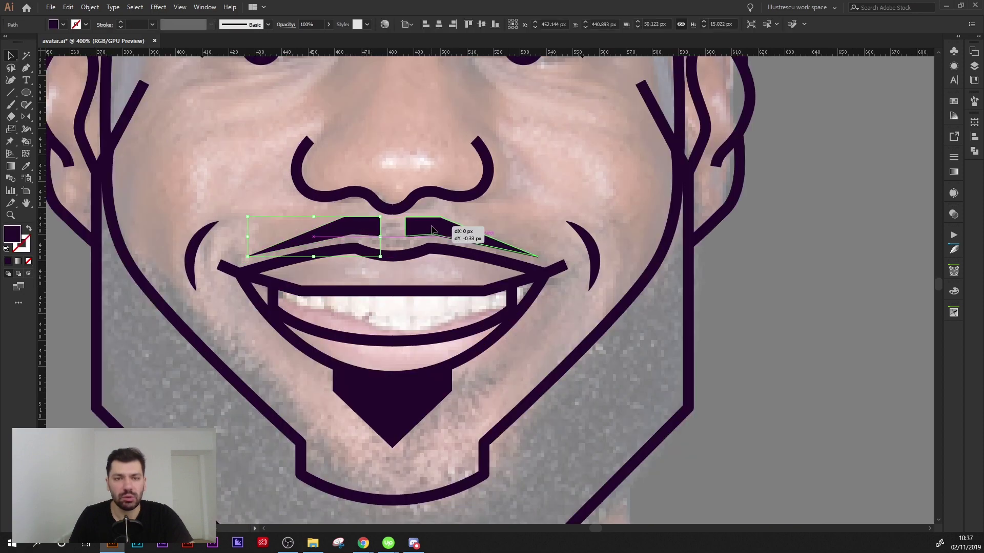
click(527, 213)
scroll(527, 213, down, 2)
scroll(518, 213, down, 2)
scroll(513, 213, down, 1)
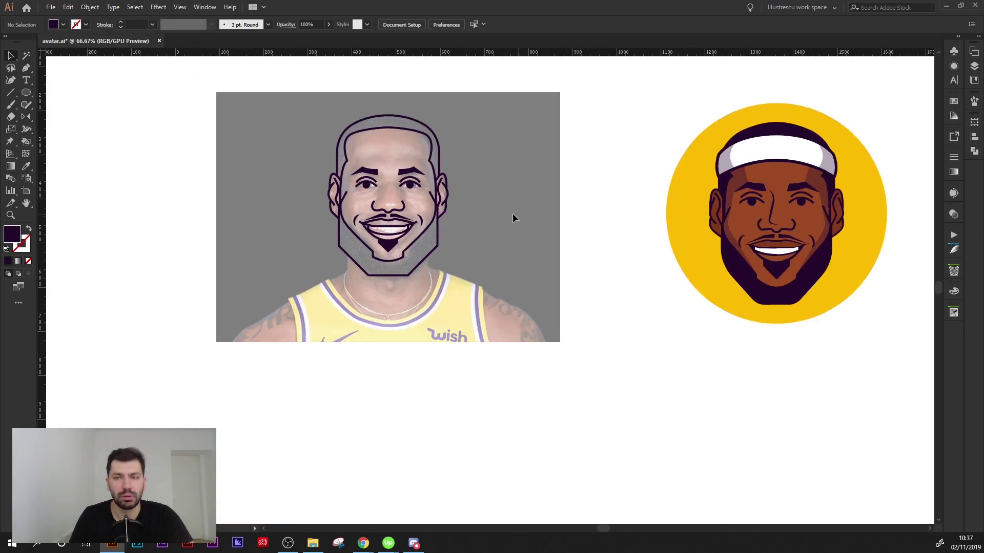
scroll(391, 207, up, 2)
scroll(391, 208, up, 4)
Move the right mustache half's inner anchor into a vertical edge matching the left half
click(357, 265)
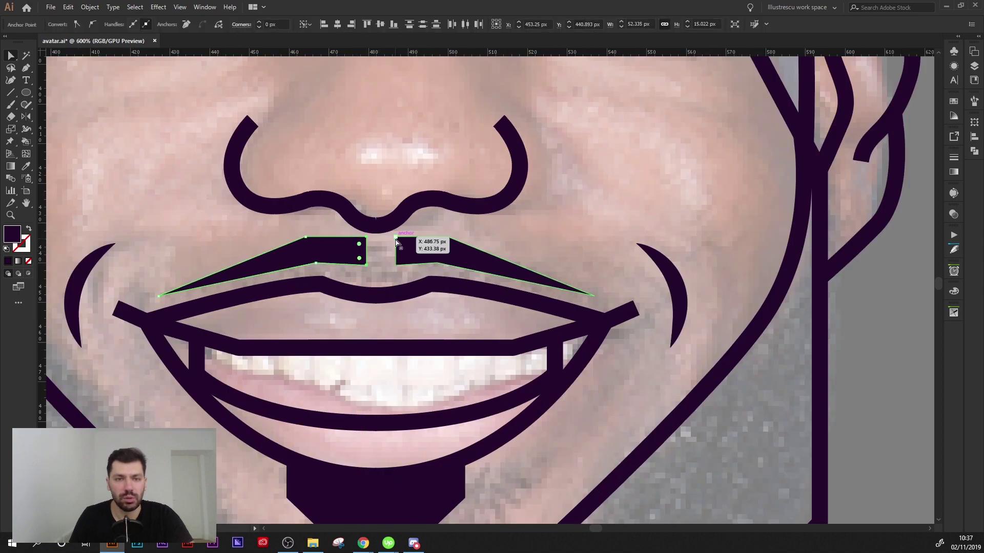
click(397, 265)
drag(389, 264, 389, 263)
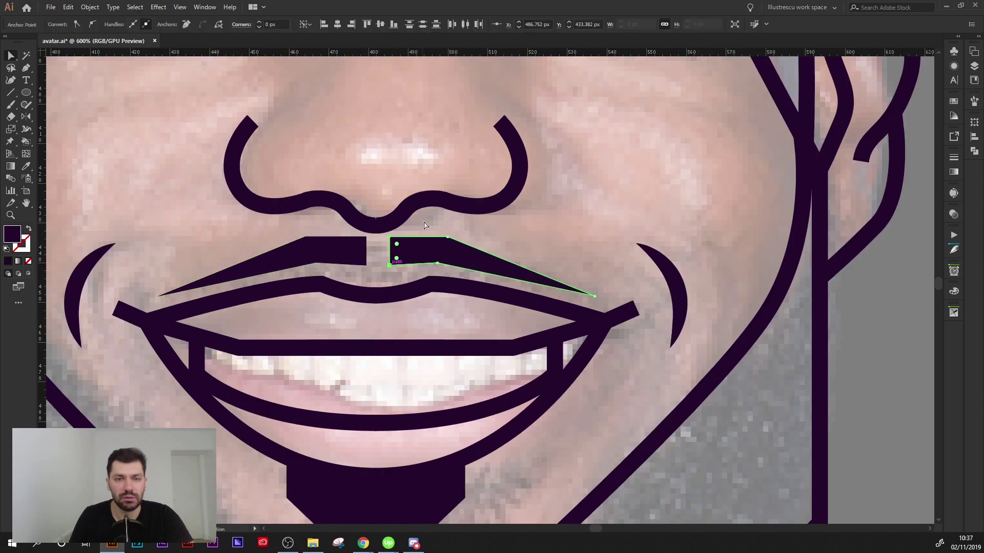
scroll(389, 264, down, 3)
scroll(494, 211, up, 1)
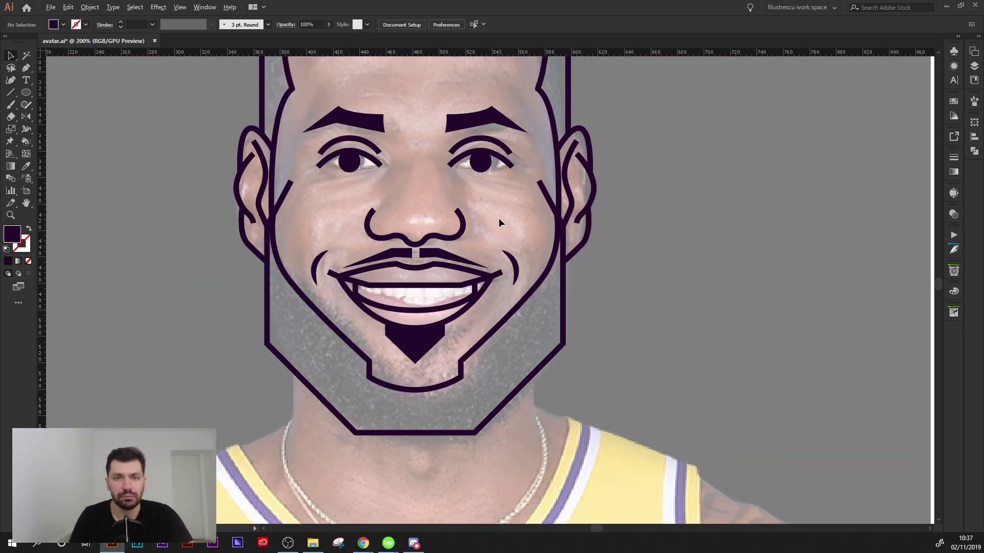
scroll(500, 236, down, 1)
scroll(502, 253, down, 1)
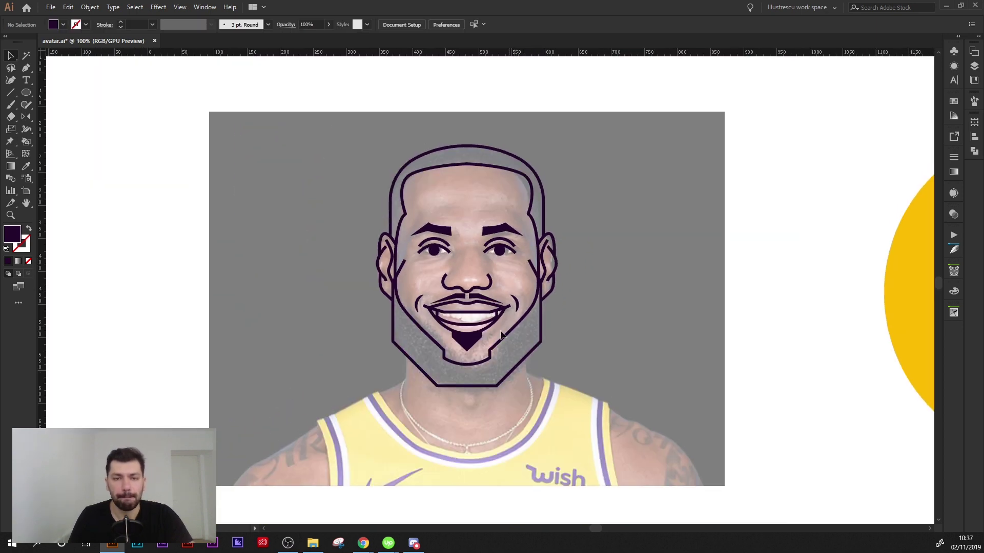
drag(613, 327, 545, 309)
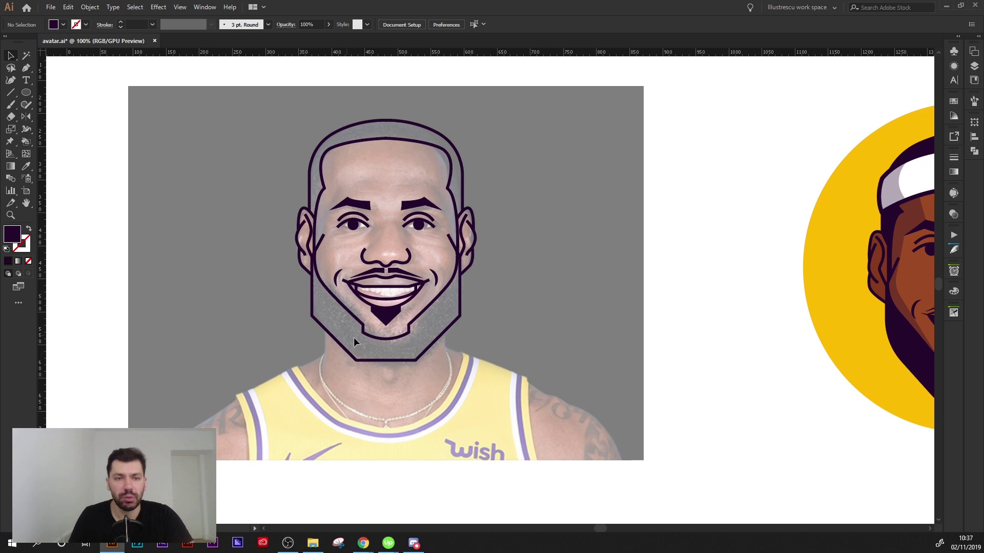
scroll(353, 342, up, 1)
Select the jaw outline's two bottom corner anchors and drag the corner widget to round them
scroll(269, 308, up, 1)
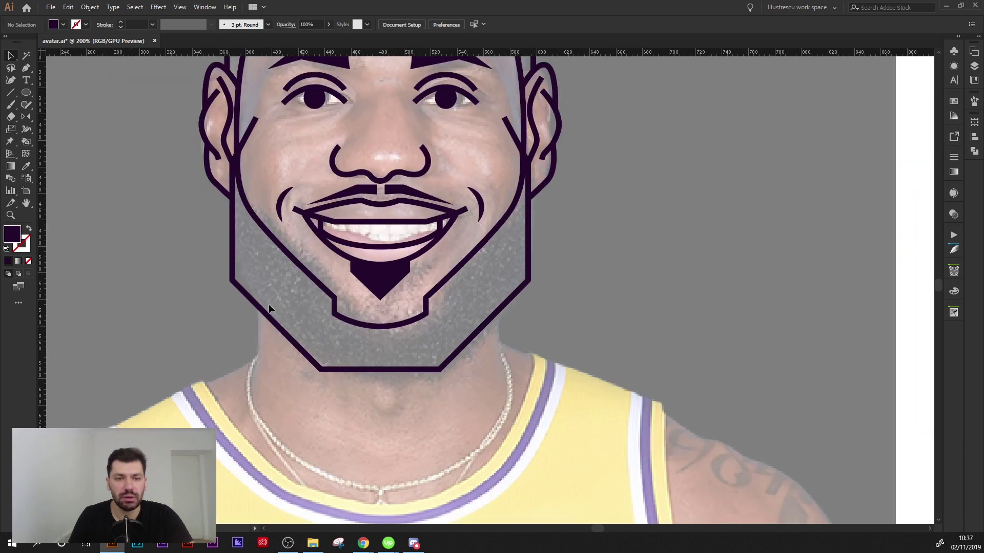
click(233, 281)
click(529, 282)
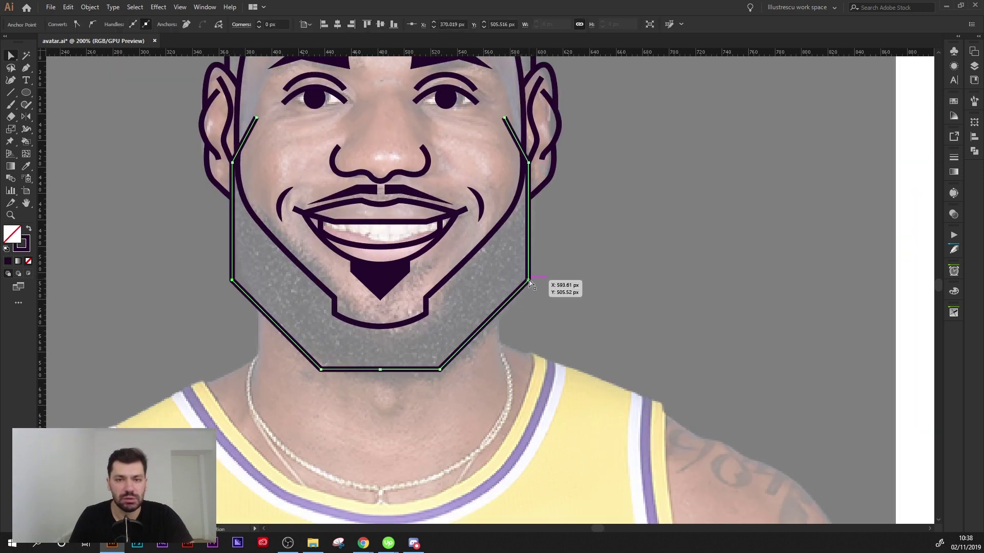
click(558, 277)
click(526, 285)
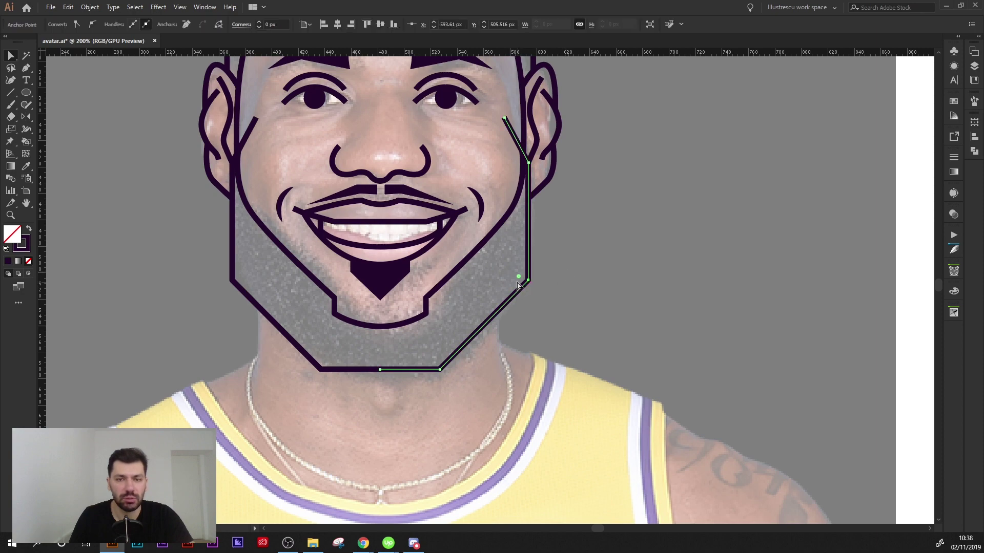
scroll(521, 280, up, 2)
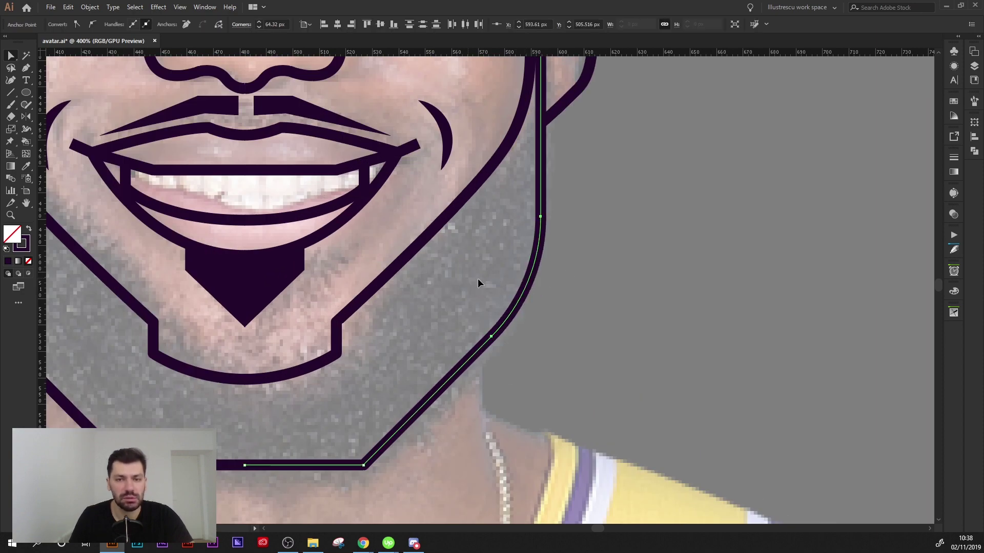
scroll(524, 309, down, 2)
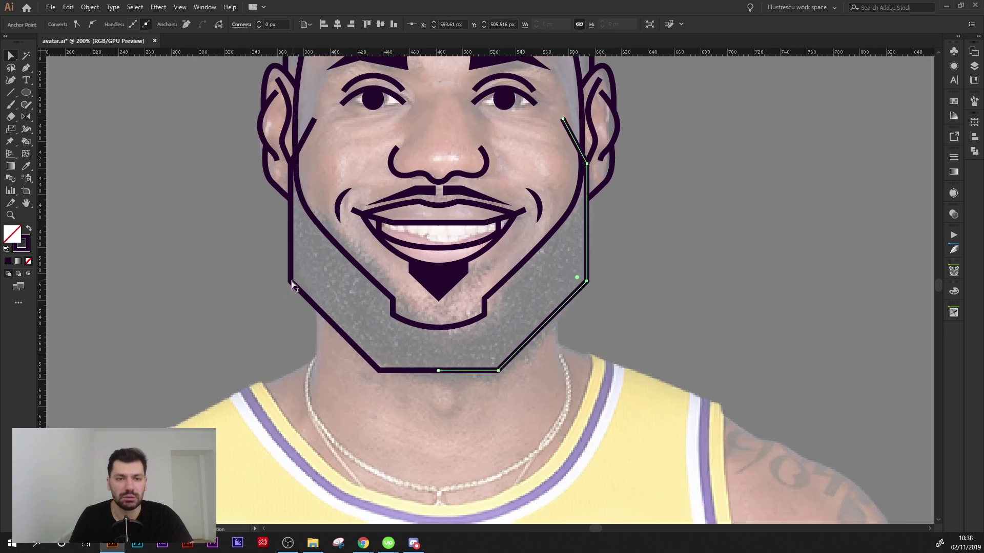
shift+click(292, 283)
drag(300, 281, 395, 249)
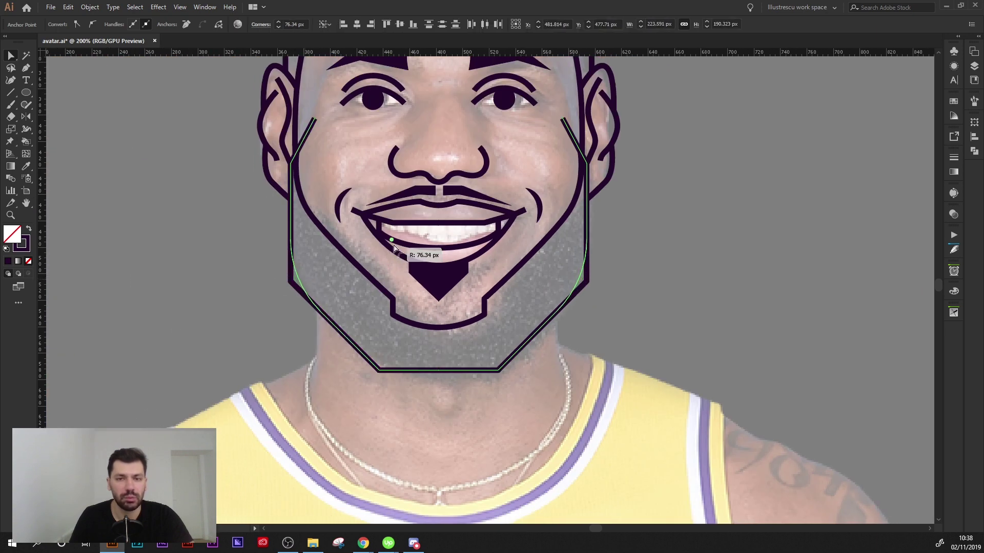
Re-round the jaw's bottom corners to 57.56 px and check the curve at full and close view
click(548, 372)
drag(295, 399, 295, 400)
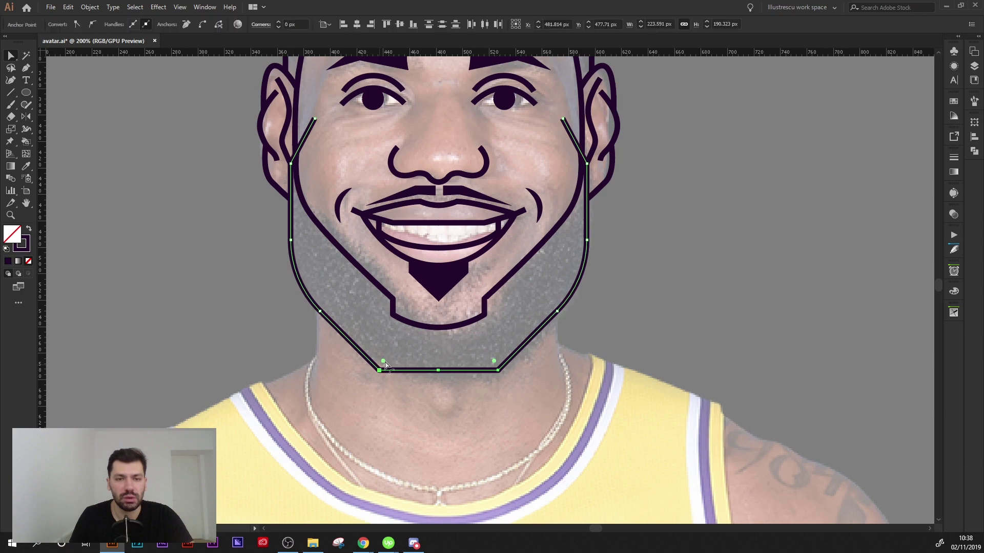
drag(385, 365, 417, 301)
click(599, 402)
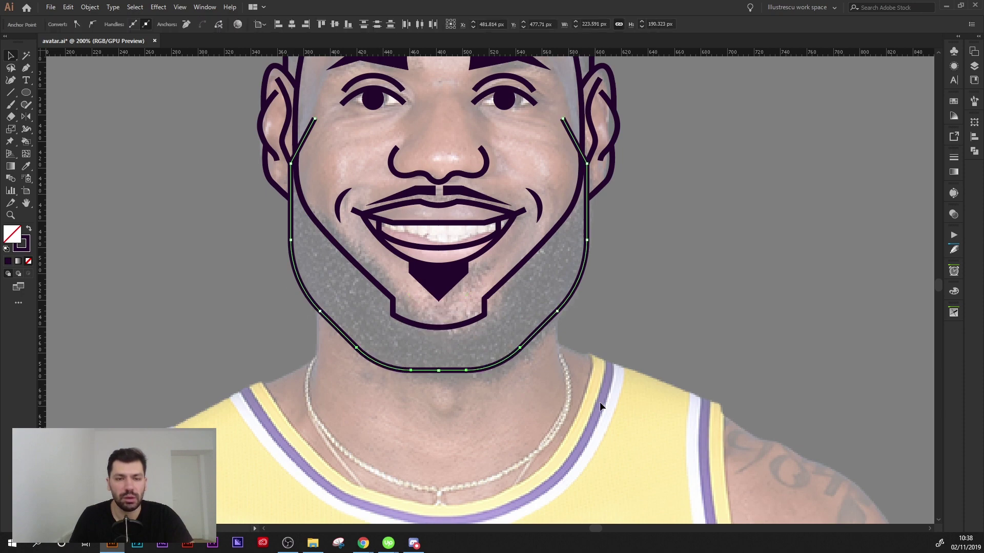
key(ctrl+0)
key(ctrl+1)
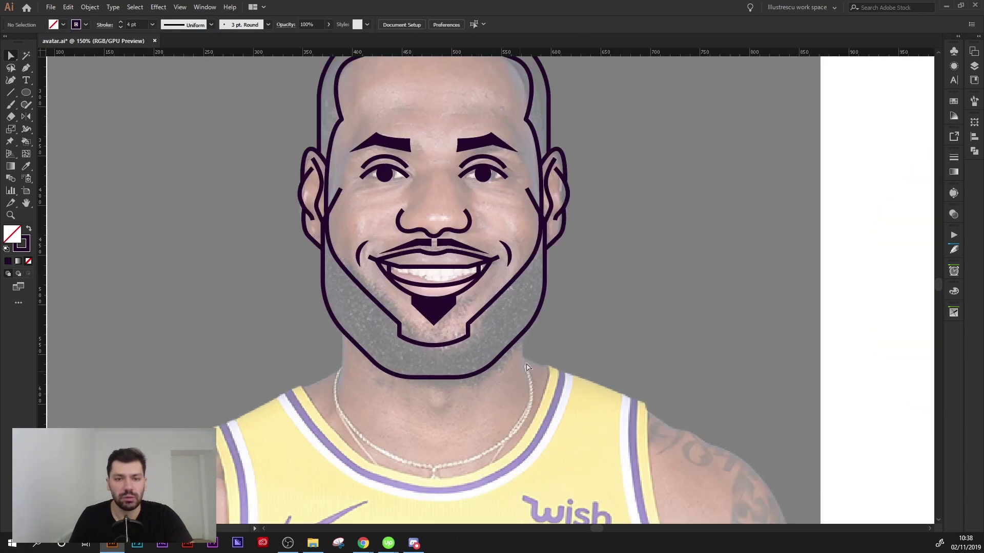
drag(530, 368, 371, 415)
click(540, 389)
Bring the yellow reference avatar into view and select all the face outline paths
mouse_move(600, 322)
mouse_down()
mouse_move(586, 358)
mouse_move(557, 372)
mouse_up()
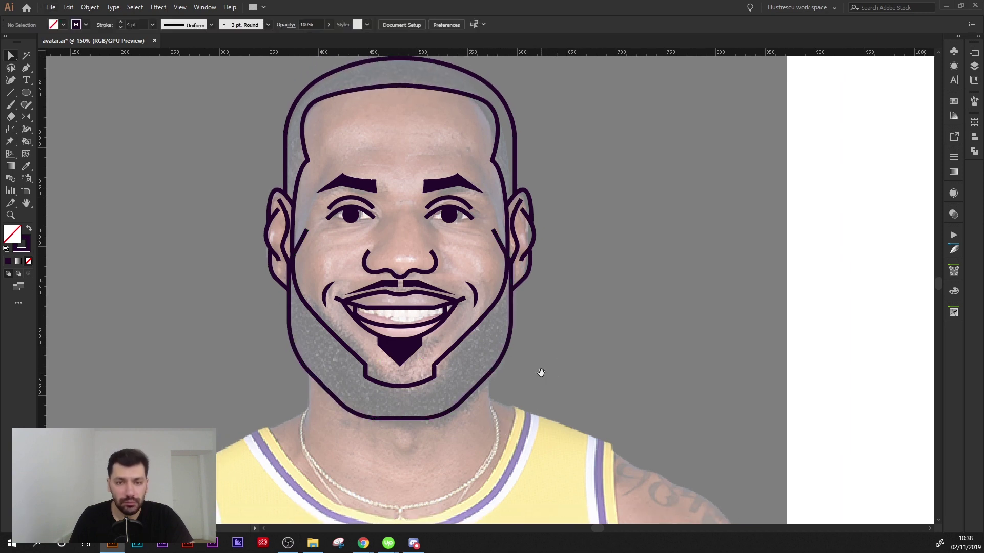
scroll(541, 372, down, 1)
drag(597, 386, 528, 341)
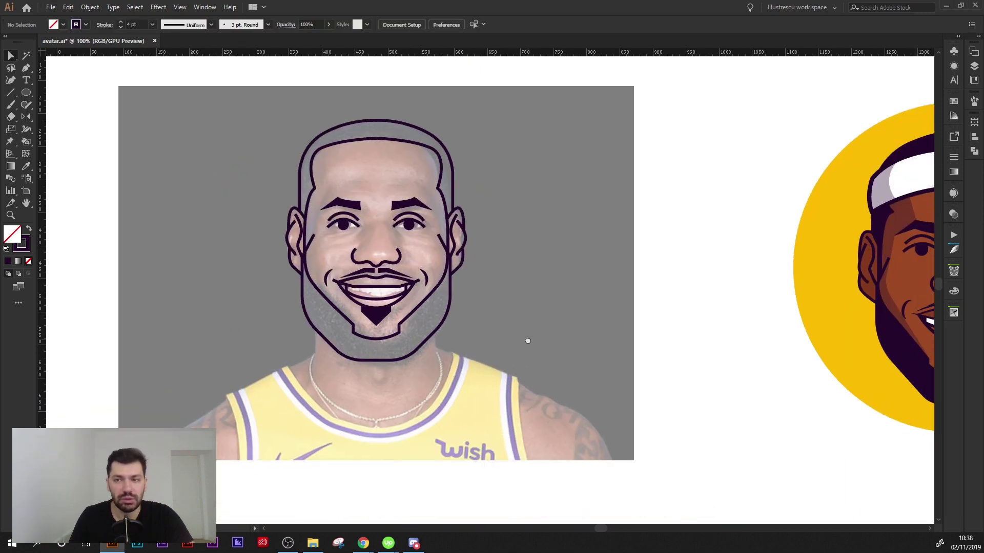
scroll(524, 354, up, 1)
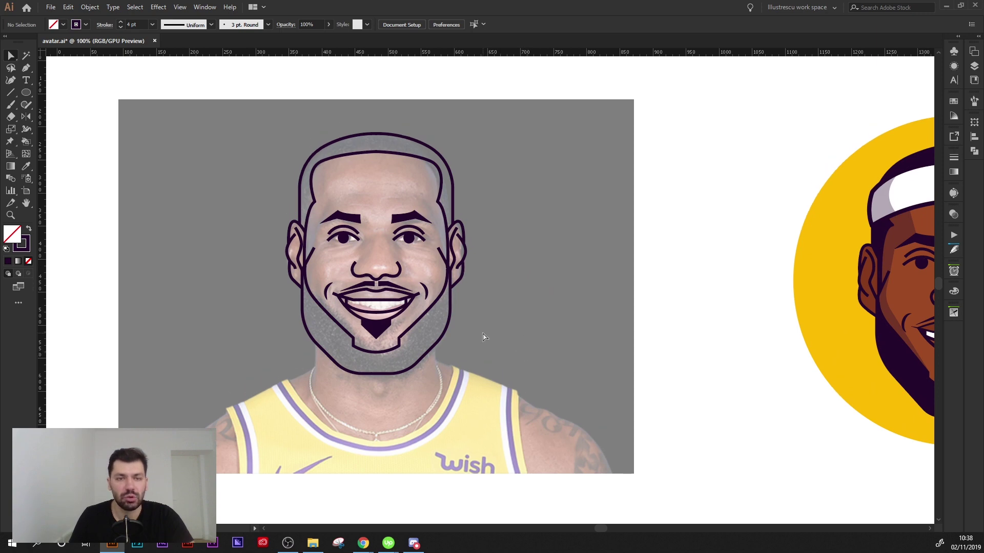
drag(483, 333, 490, 336)
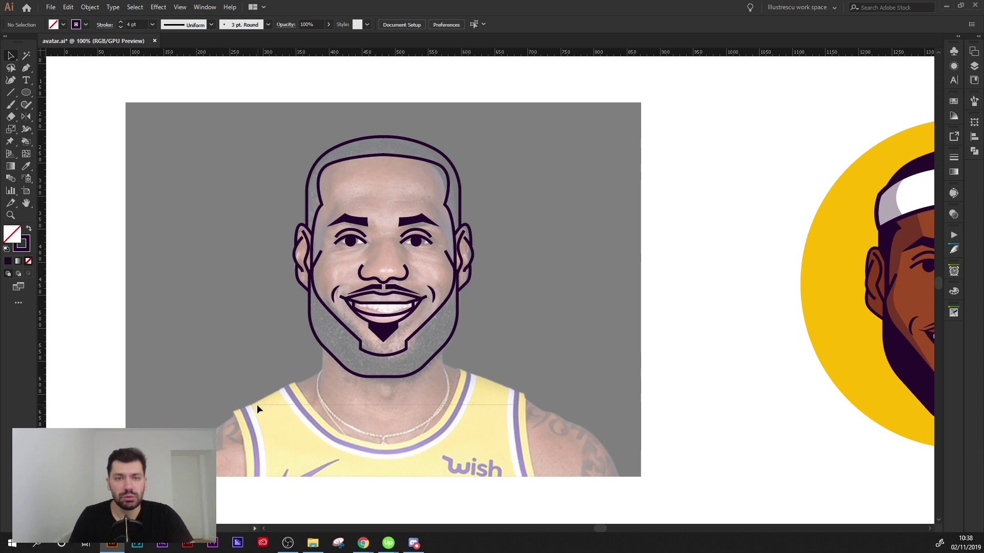
drag(257, 404, 318, 417)
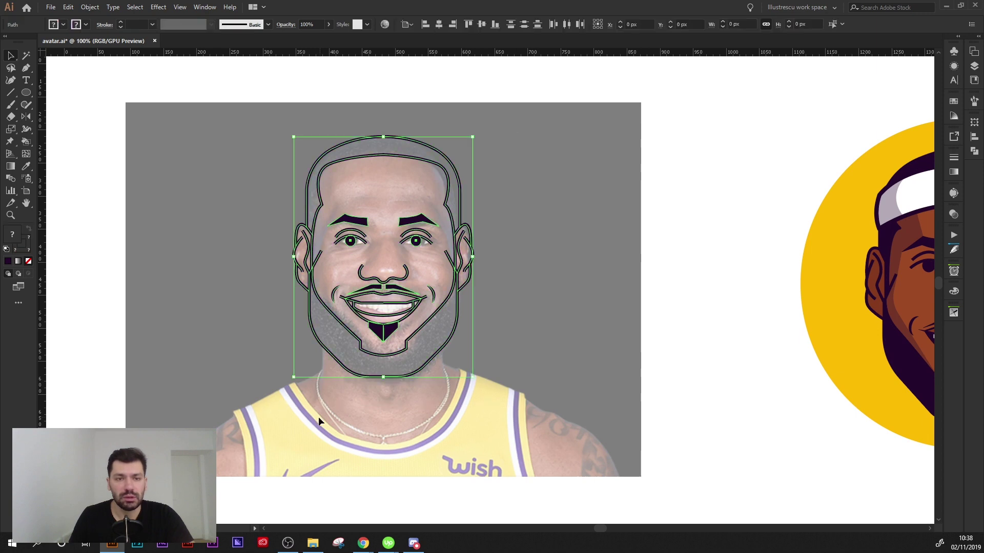
Expand the face outlines with Object > Expand (Fill and Stroke), then reselect the resulting group
click(90, 7)
click(129, 140)
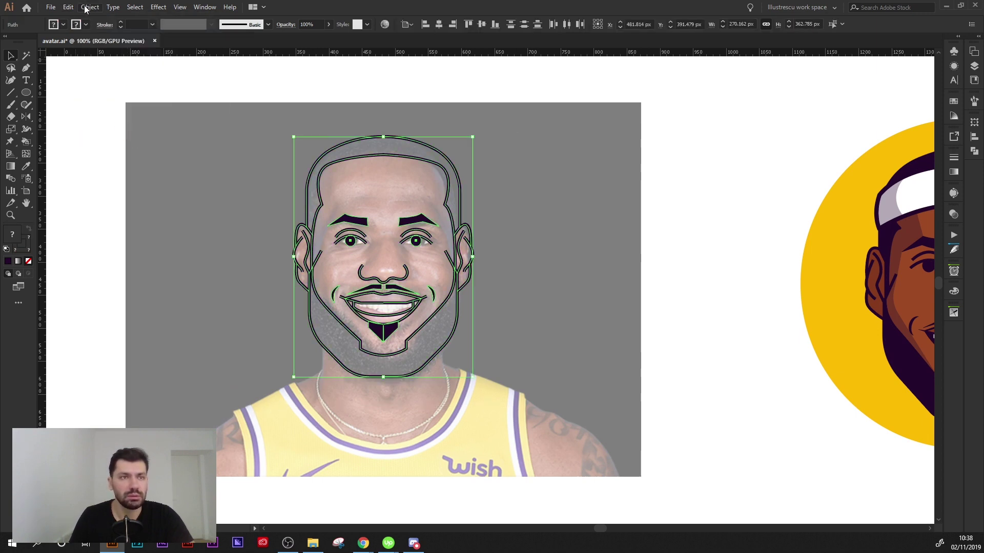
click(91, 7)
click(125, 125)
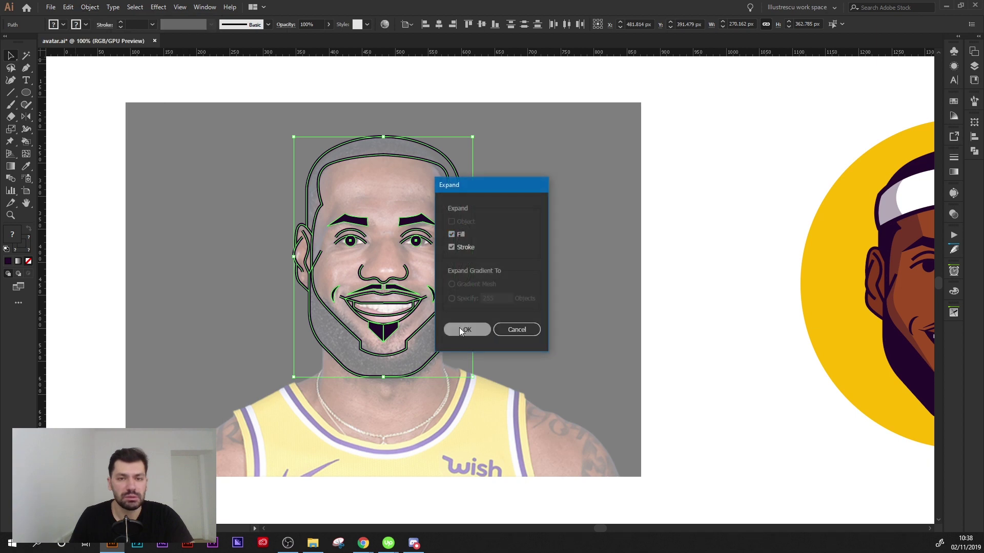
click(459, 330)
click(520, 313)
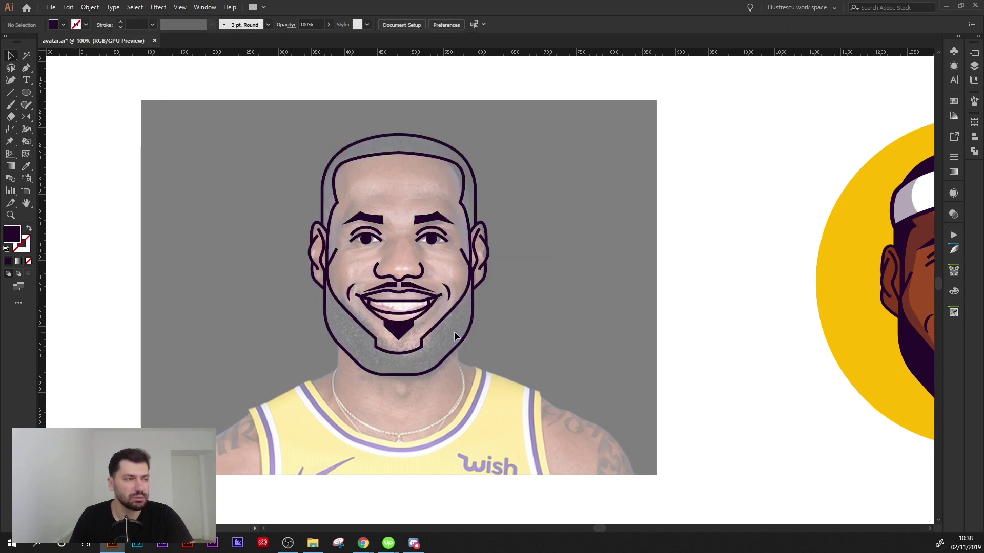
mouse_move(488, 292)
mouse_down()
mouse_move(497, 313)
mouse_move(531, 276)
mouse_up()
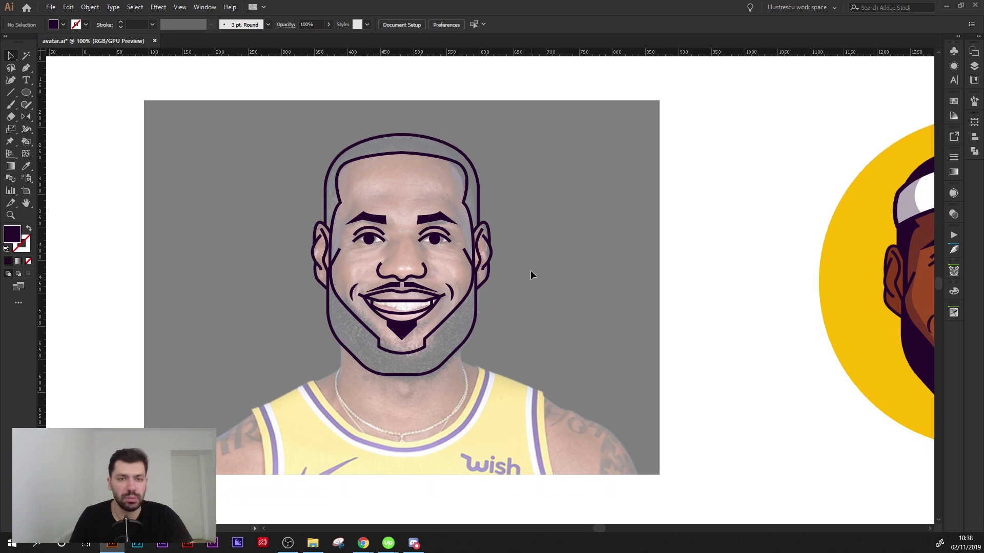
drag(258, 424, 256, 425)
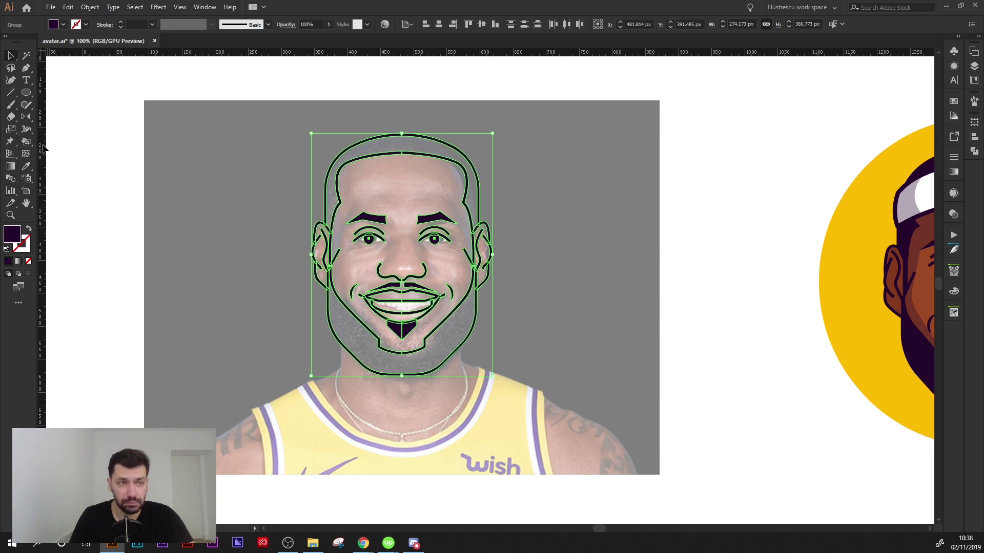
scroll(118, 171, right, 3)
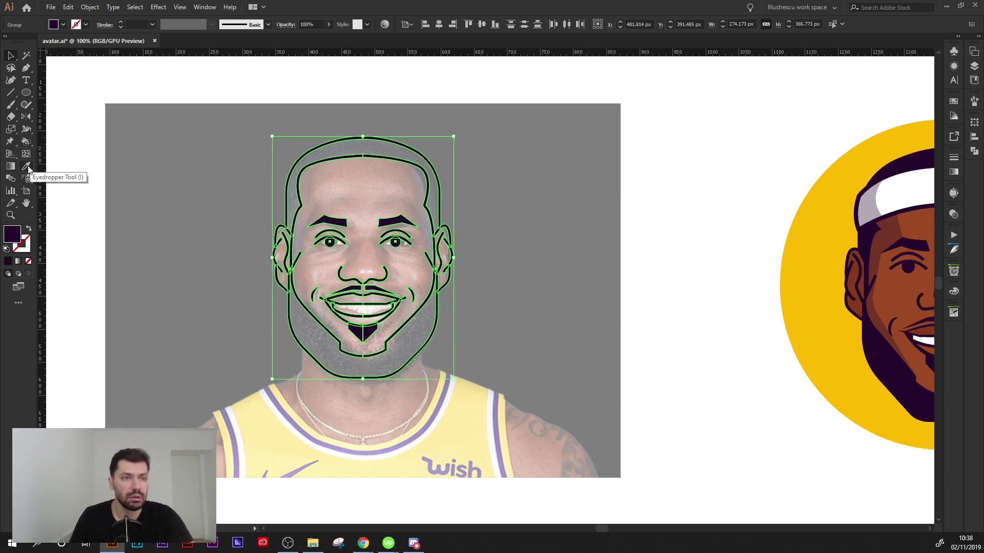
Turn the face line art into a Live Paint group and fill the face skin brown
click(24, 136)
click(25, 142)
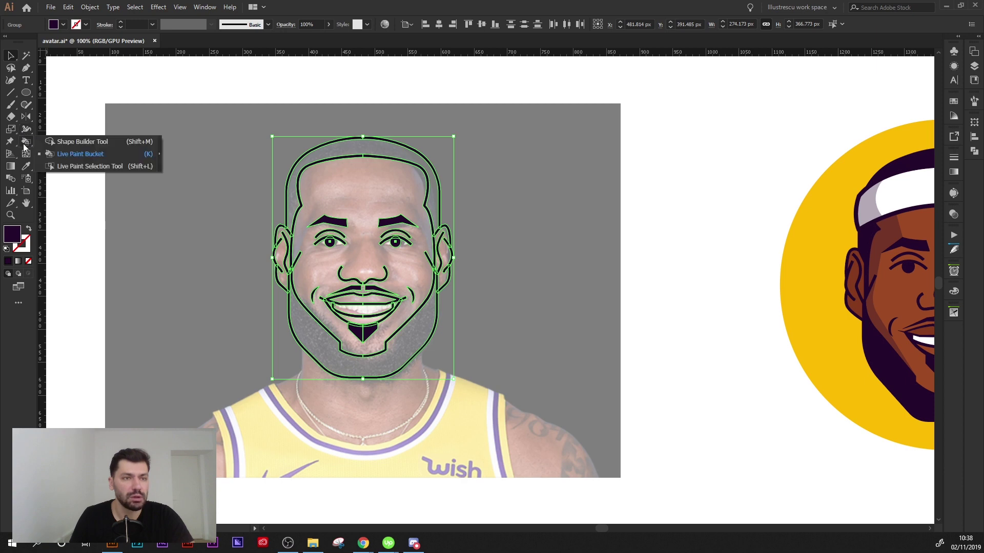
click(63, 155)
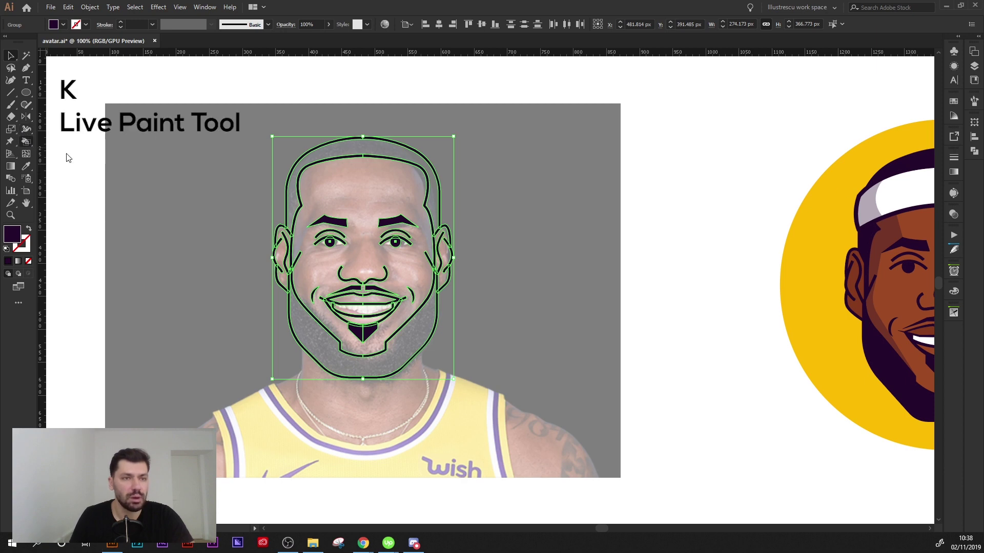
click(366, 209)
key(ctrl+z)
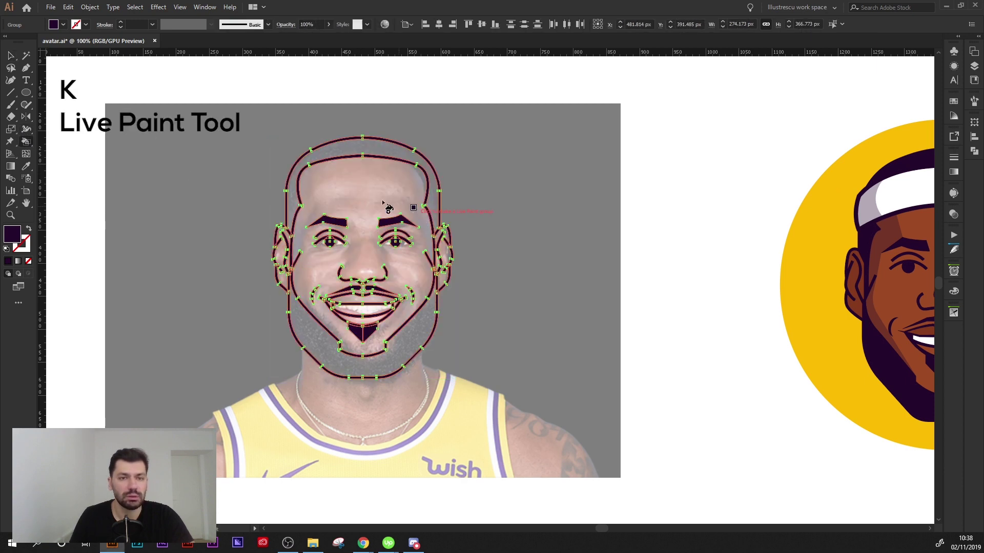
scroll(748, 257, right, 2)
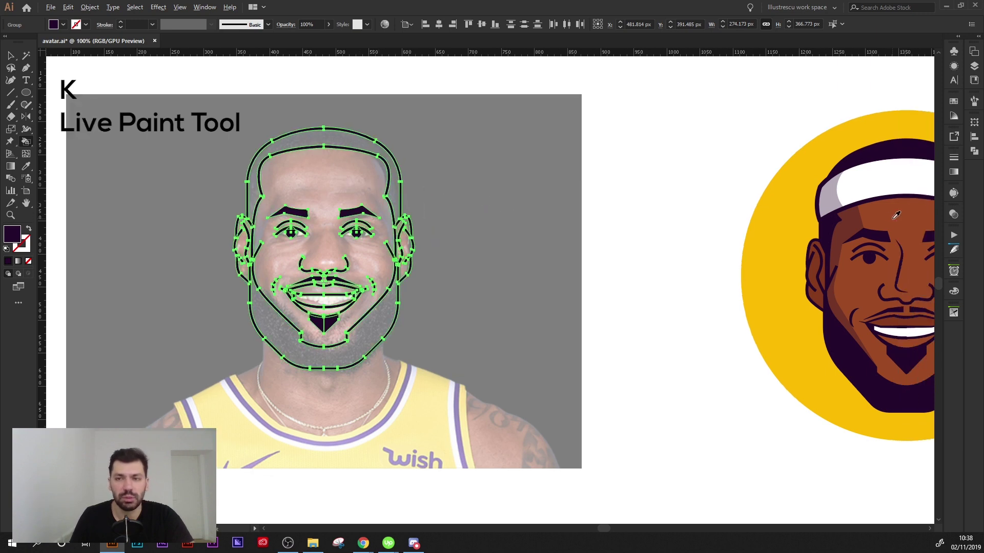
click(312, 181)
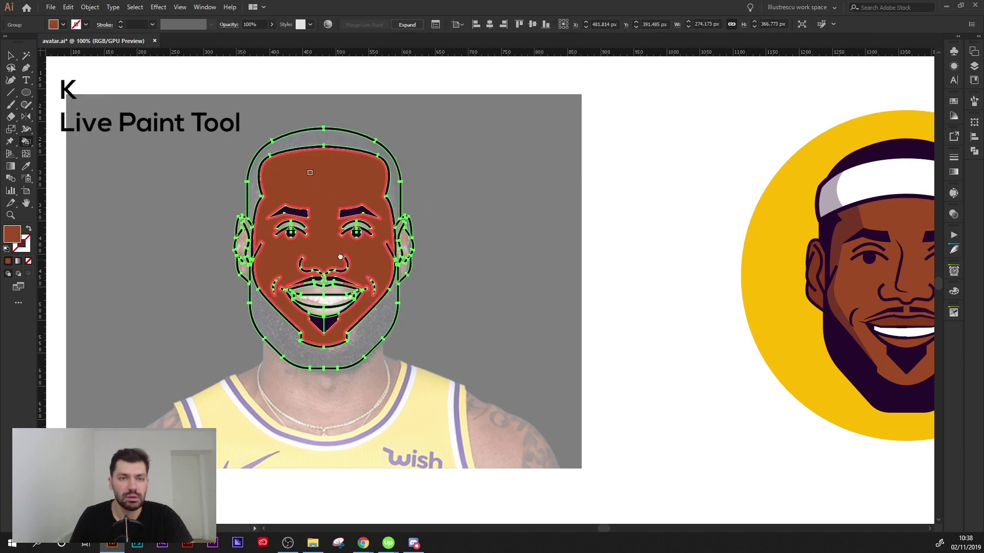
Fill the inner and upper regions of both ears brown
scroll(287, 253, up, 2)
scroll(308, 193, up, 2)
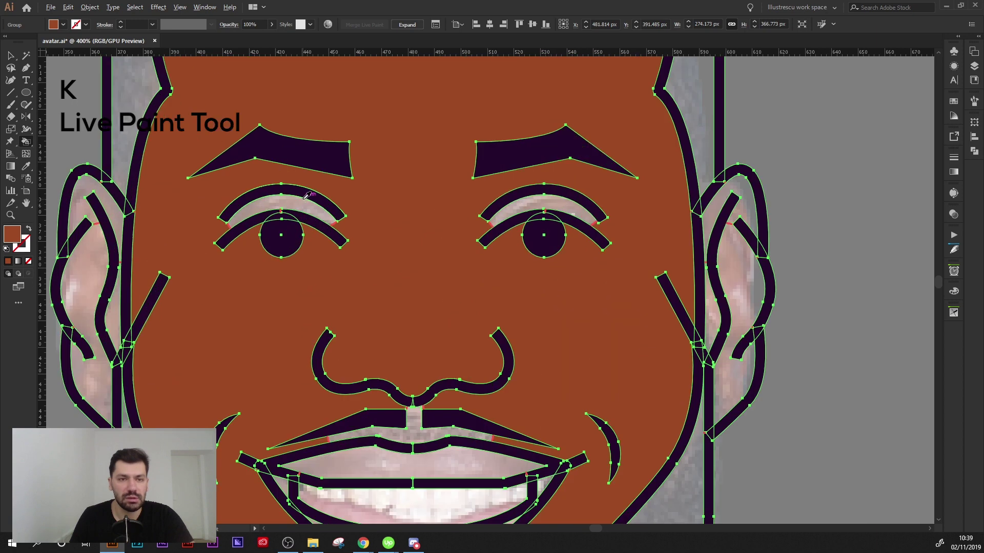
click(740, 258)
click(714, 319)
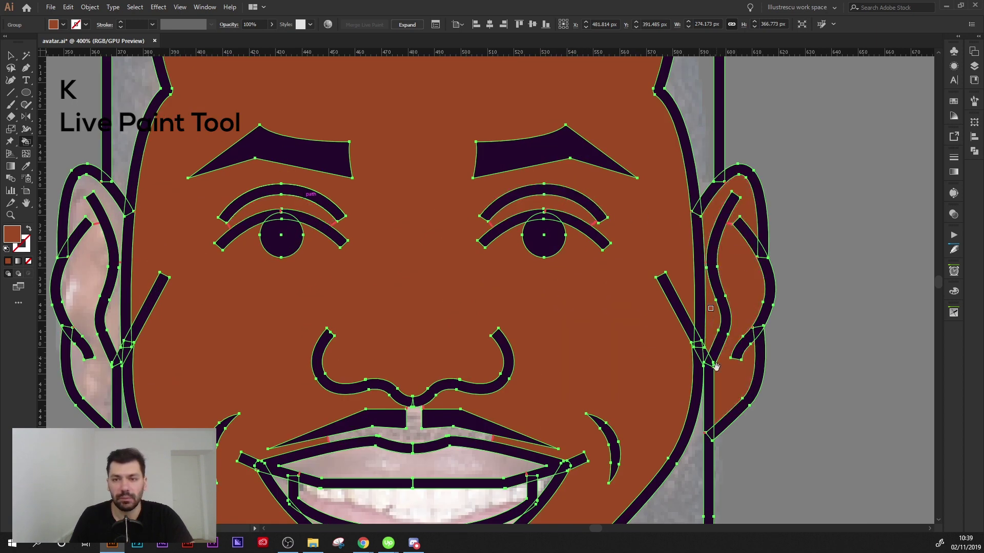
drag(709, 358, 723, 321)
click(97, 229)
click(94, 173)
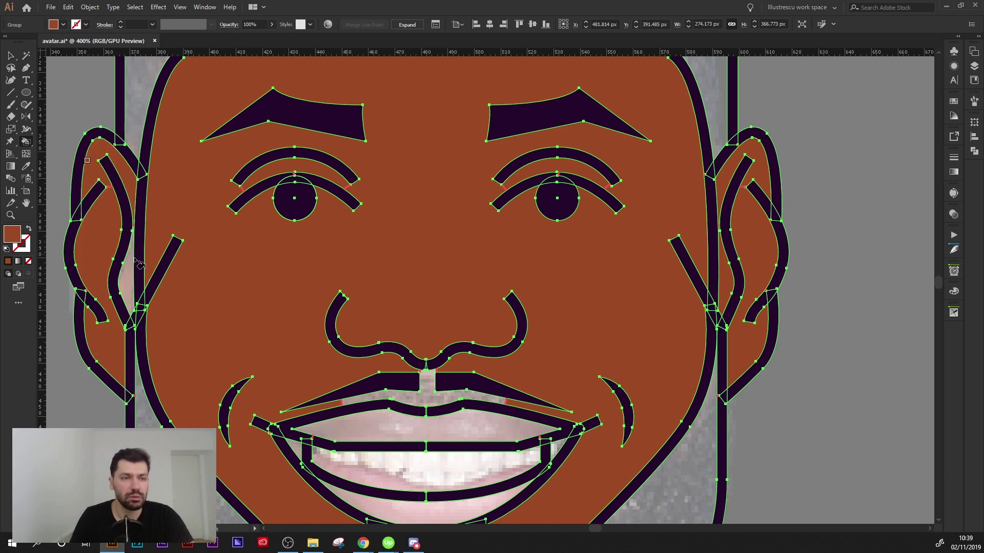
click(132, 286)
Fill the gap under the nose with the skin colour
scroll(169, 269, down, 1)
scroll(210, 252, down, 1)
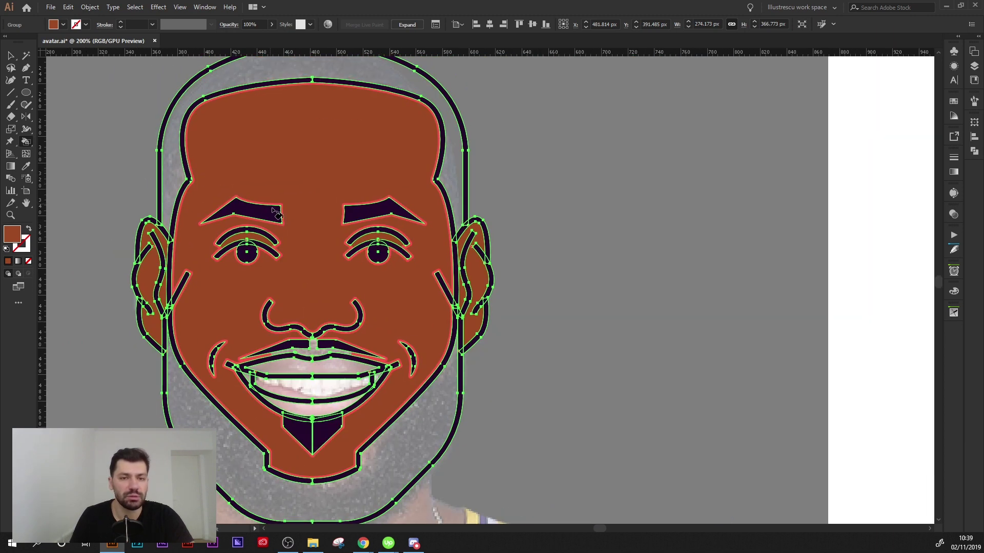
scroll(220, 173, down, 1)
scroll(349, 286, up, 3)
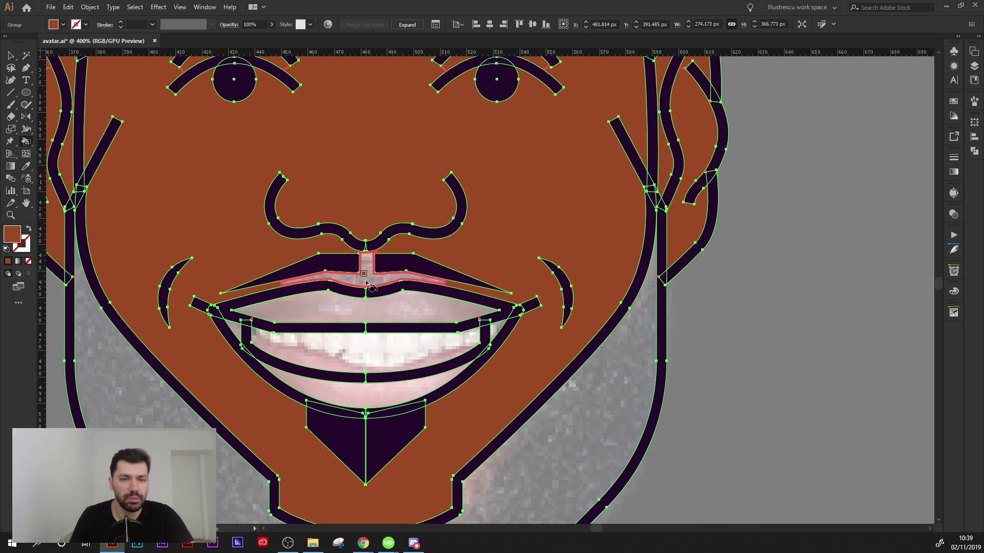
click(367, 281)
scroll(370, 285, down, 2)
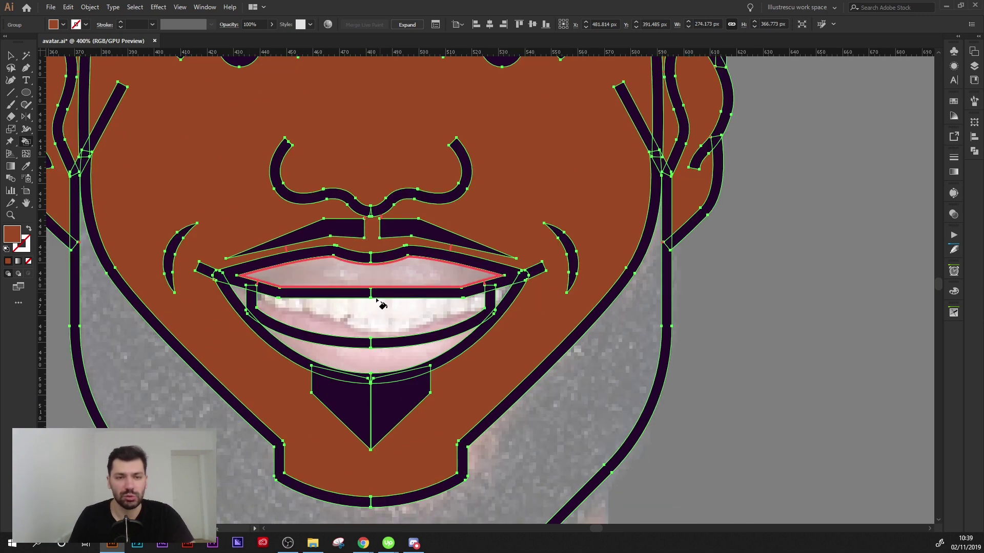
scroll(378, 303, down, 1)
scroll(410, 300, up, 1)
scroll(335, 208, up, 3)
Sample the brown skin colour and fill the upper mouth area brown
alt+click(335, 208)
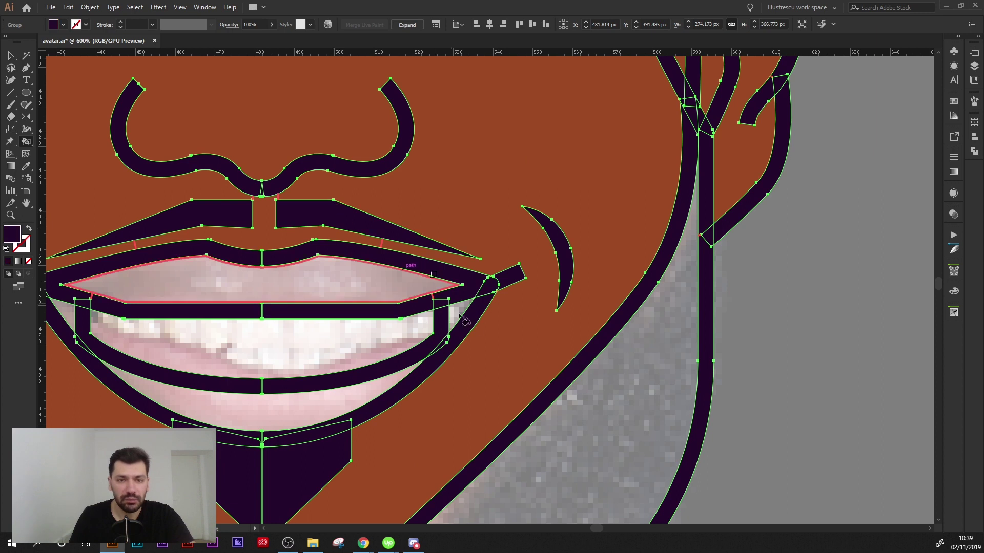
drag(265, 304, 392, 303)
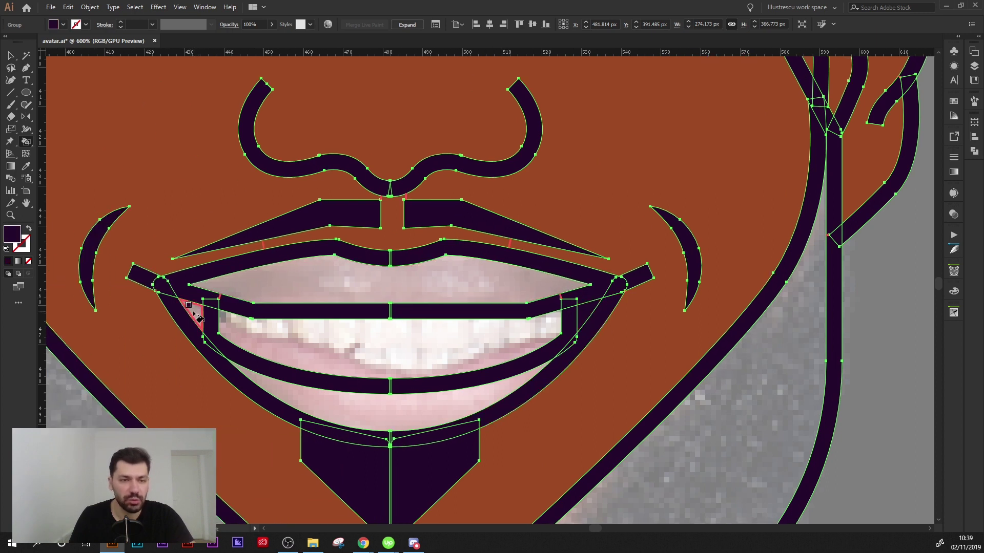
drag(251, 319, 315, 326)
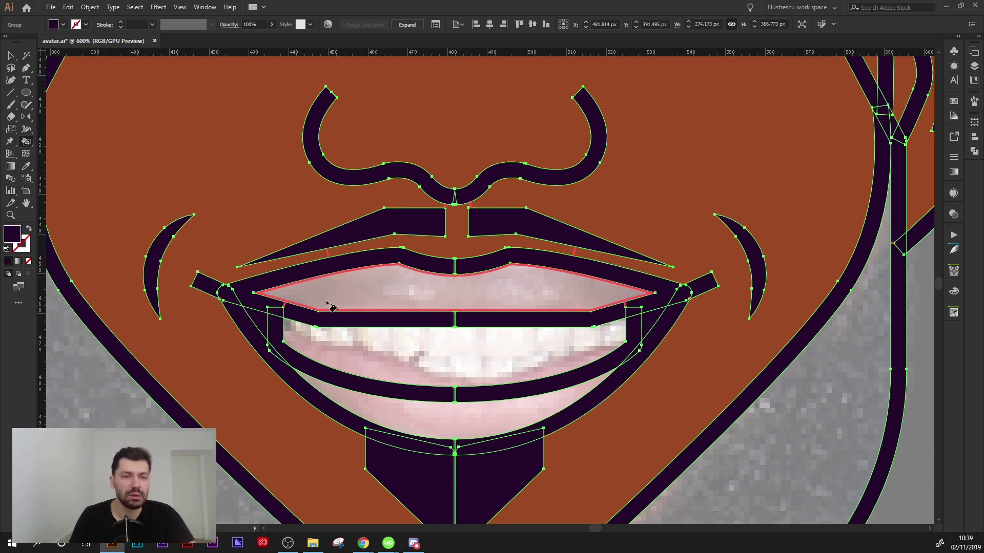
alt+click(215, 369)
click(413, 287)
scroll(413, 282, down, 3)
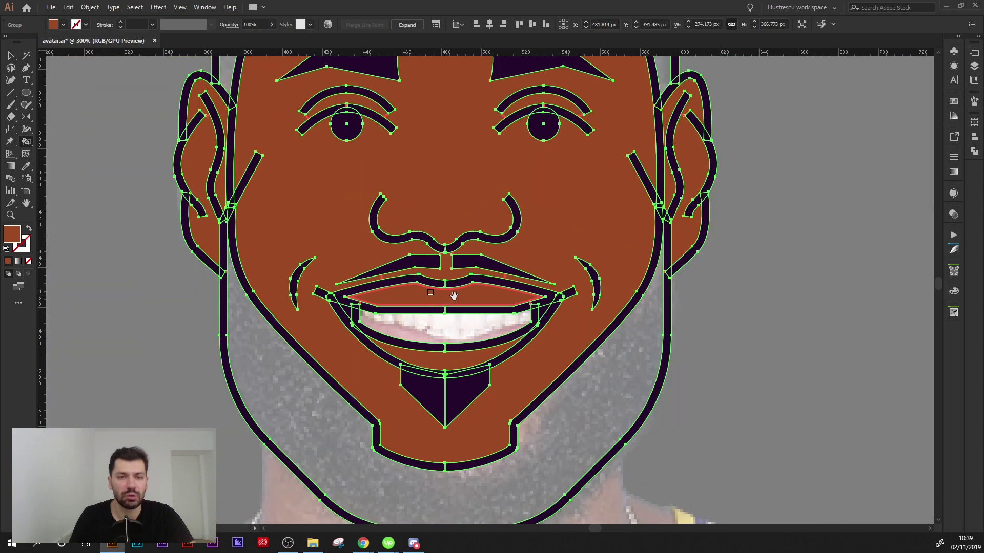
scroll(637, 303, right, 3)
scroll(562, 299, down, 2)
scroll(562, 298, up, 1)
scroll(832, 217, left, 2)
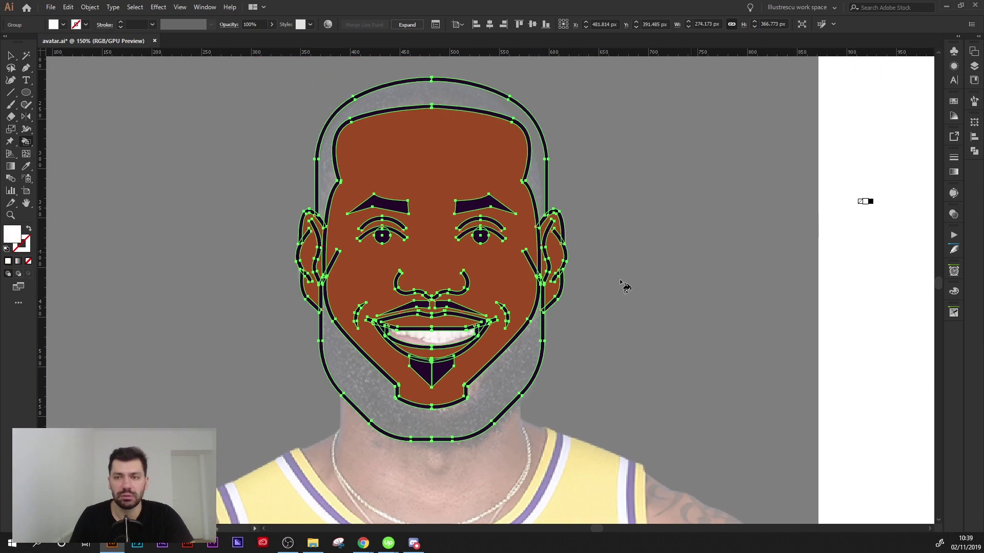
Fill the teeth area white
scroll(489, 340, up, 2)
click(378, 329)
scroll(408, 326, down, 2)
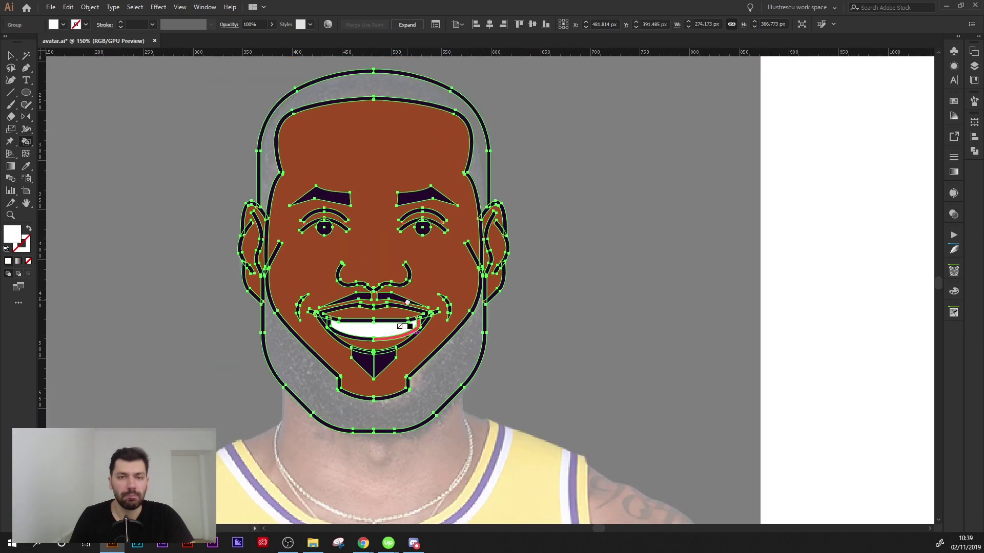
scroll(405, 326, up, 1)
scroll(595, 269, down, 1)
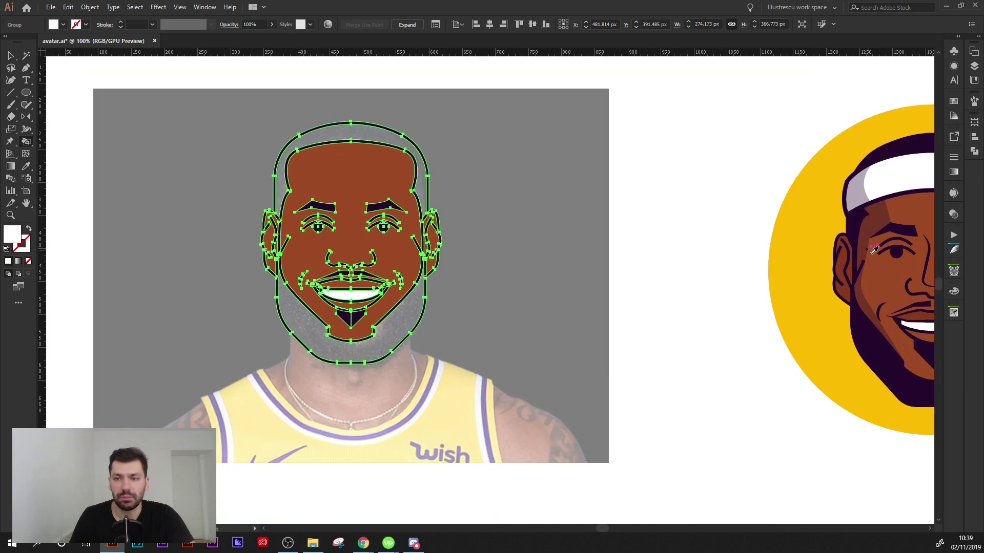
Fill the beard and the hair around the head dark purple
alt+click(887, 349)
scroll(288, 196, up, 2)
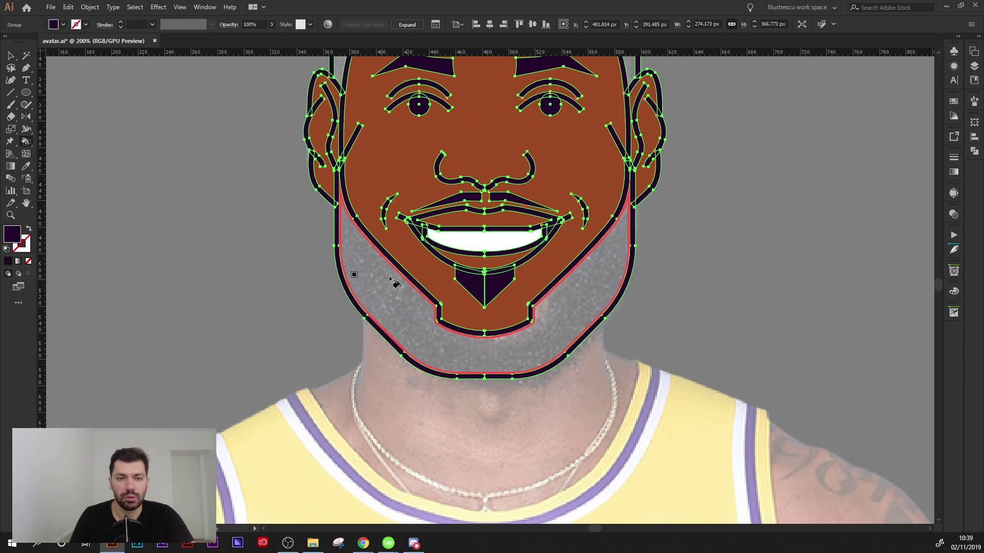
click(389, 410)
click(350, 170)
scroll(344, 205, up, 3)
scroll(342, 228, right, 2)
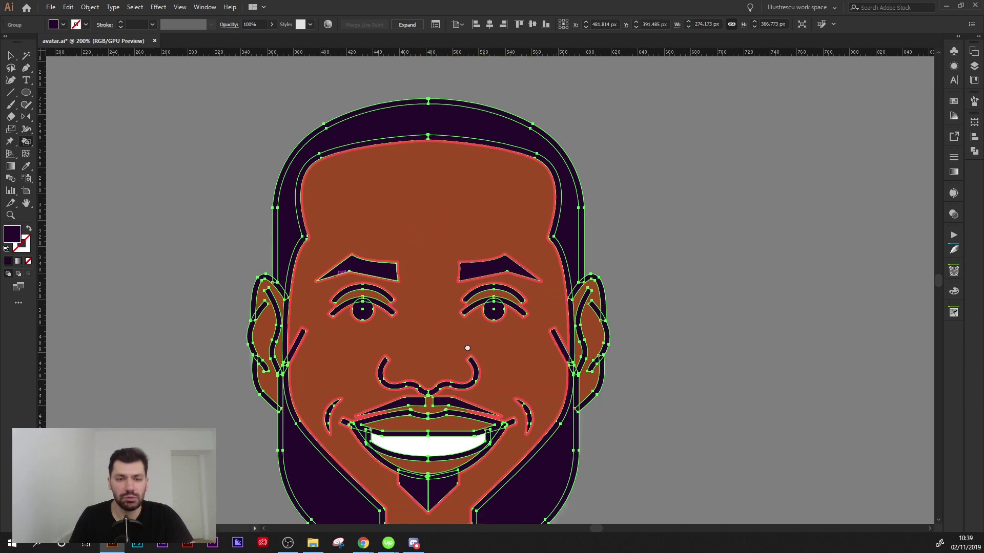
scroll(498, 373, down, 3)
Reset the fill to brown and paint the upper lip a darker brown
alt+click(521, 314)
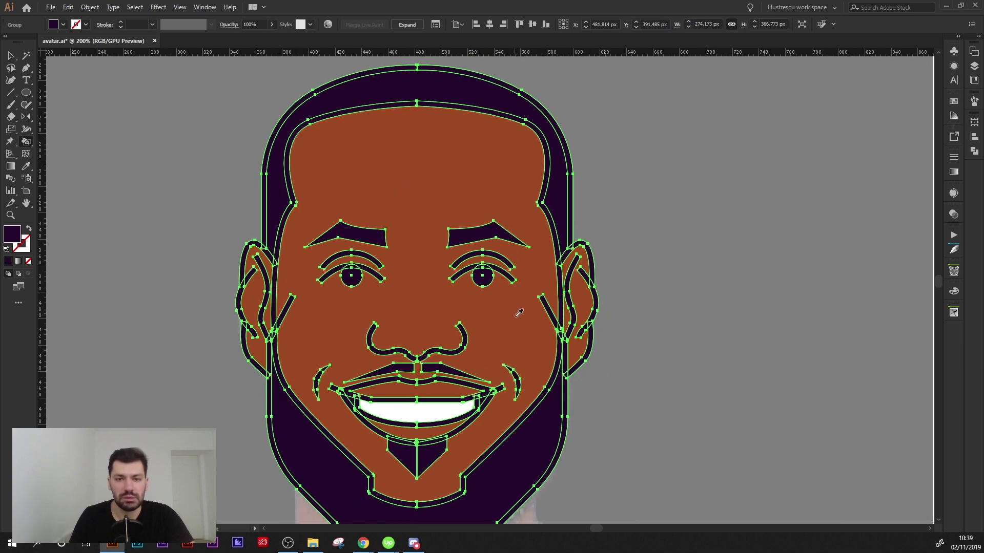
double_click(12, 234)
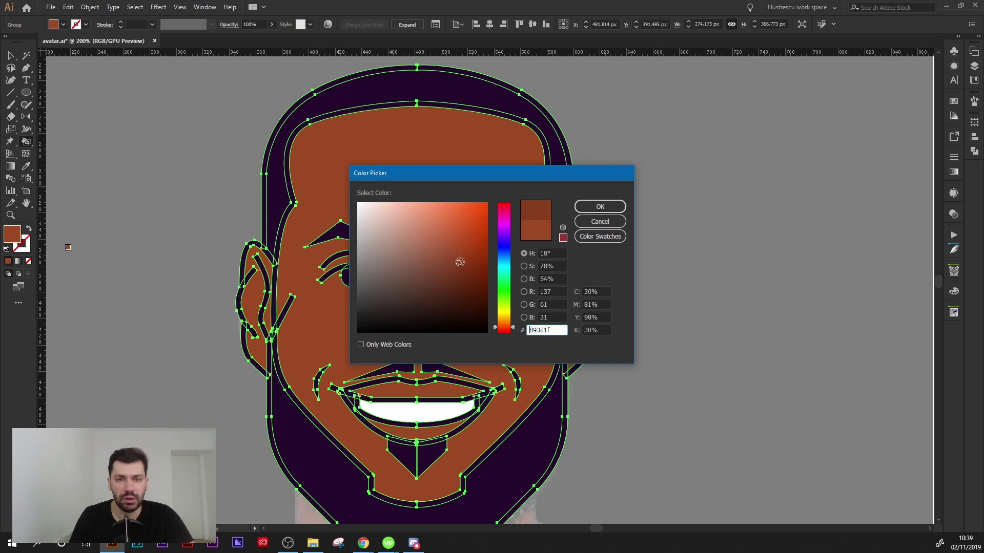
click(600, 206)
scroll(424, 343, up, 2)
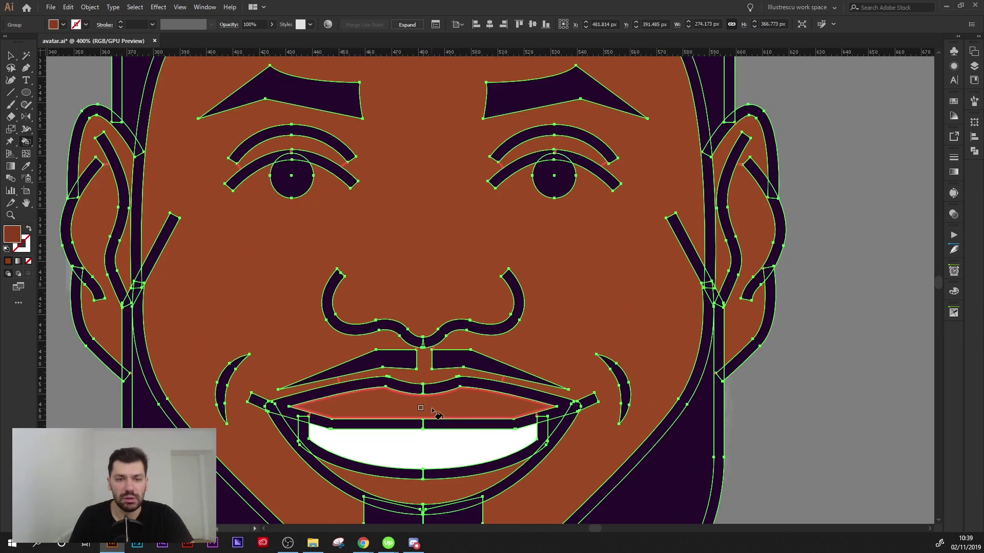
click(420, 408)
key(ctrl+minus)
Reselect the face group and resume Live Paint around the left ear
key(v)
click(745, 324)
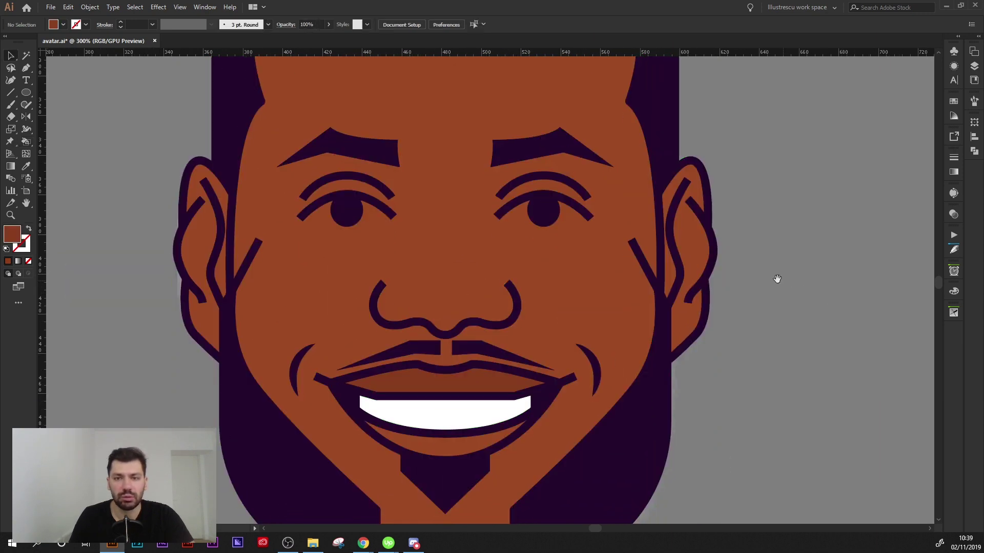
drag(715, 282, 689, 291)
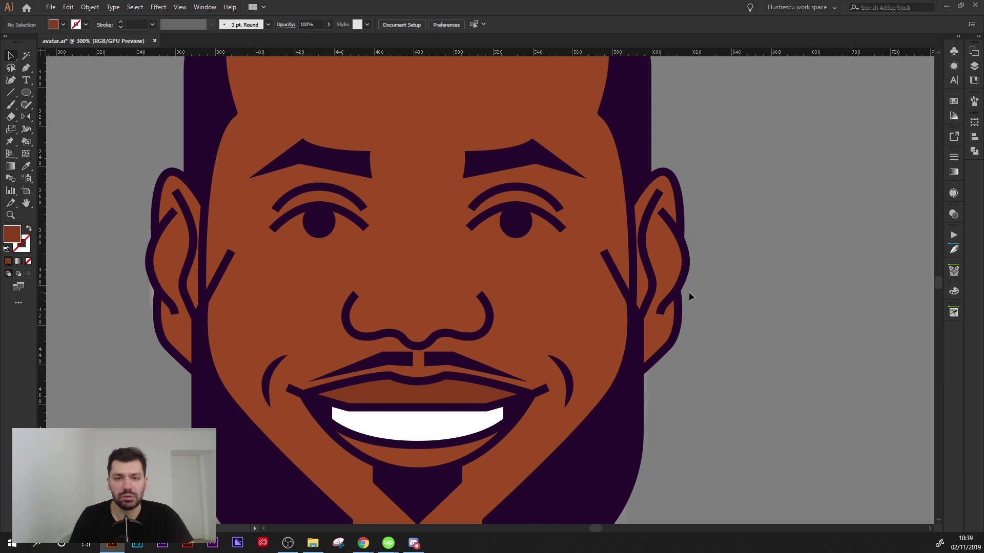
click(668, 251)
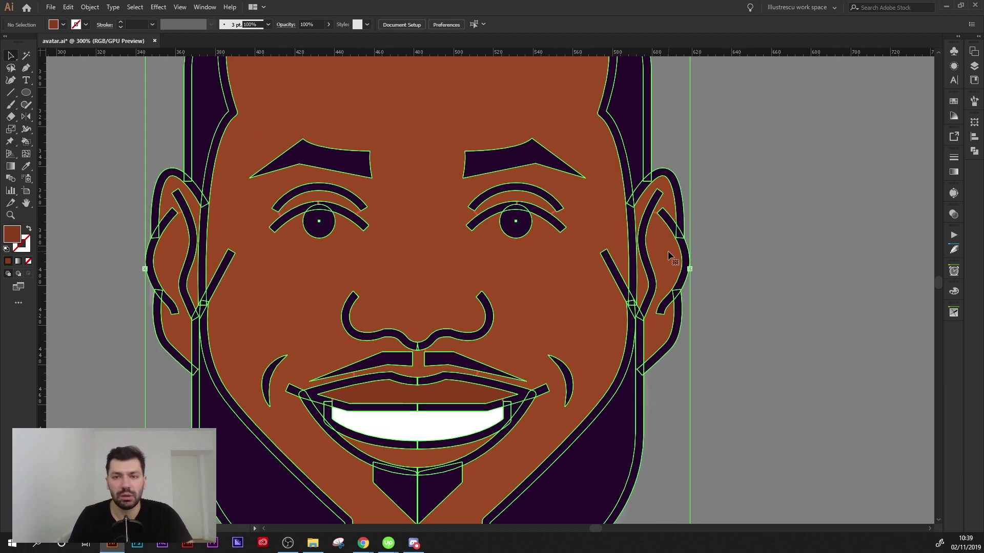
click(28, 145)
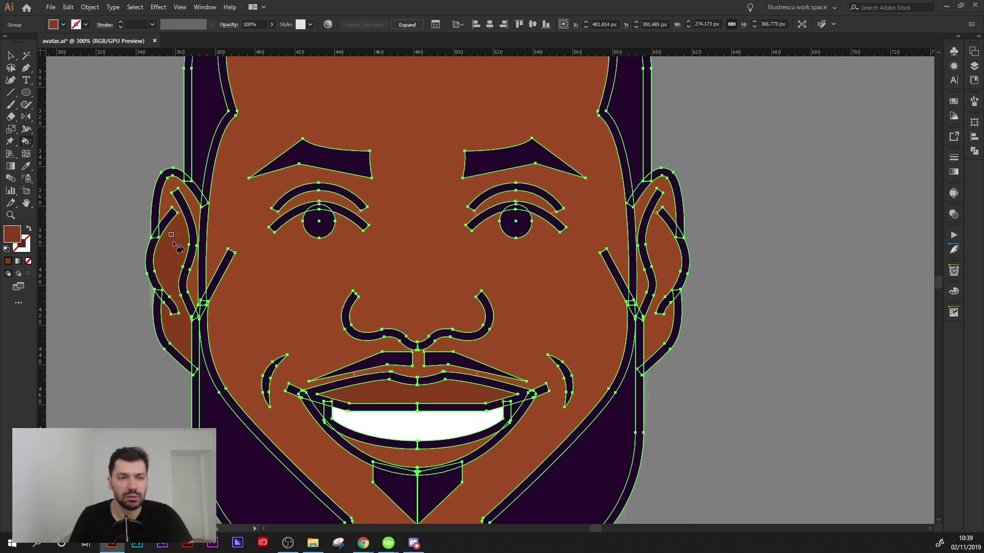
drag(160, 199, 181, 216)
scroll(181, 217, up, 2)
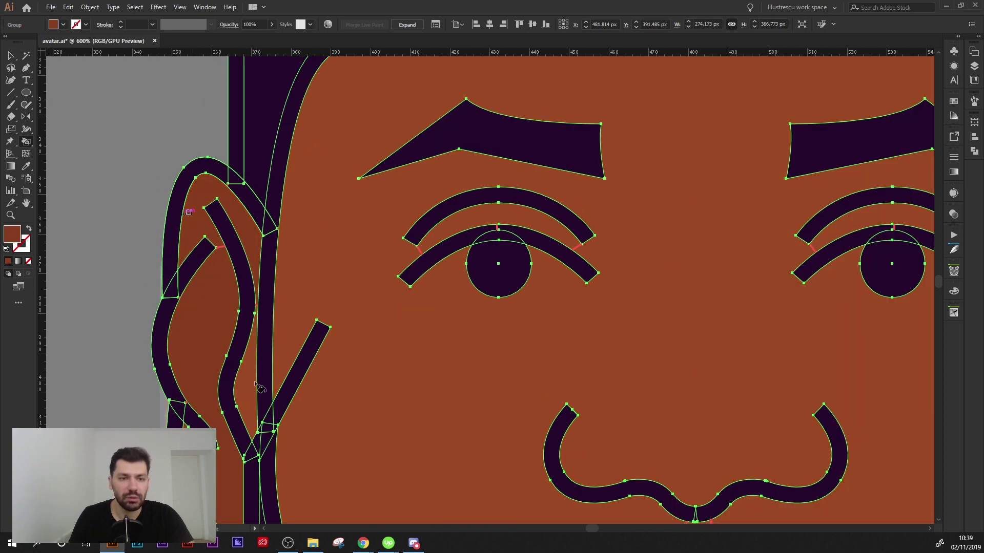
scroll(259, 380, right, 3)
scroll(479, 277, down, 2)
scroll(587, 269, up, 2)
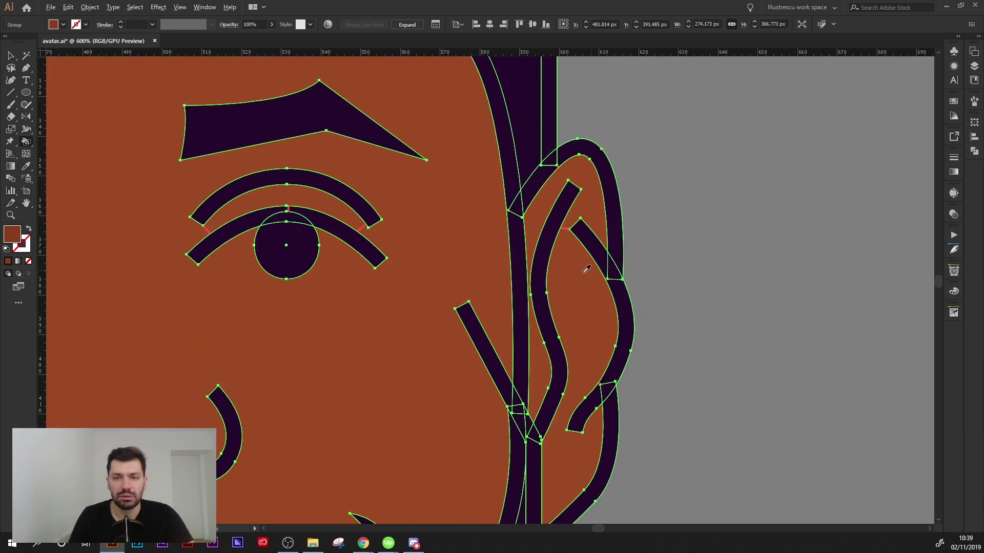
Check all artwork paths, then sample the hair's dark purple with the Eyedropper (I)
key(v)
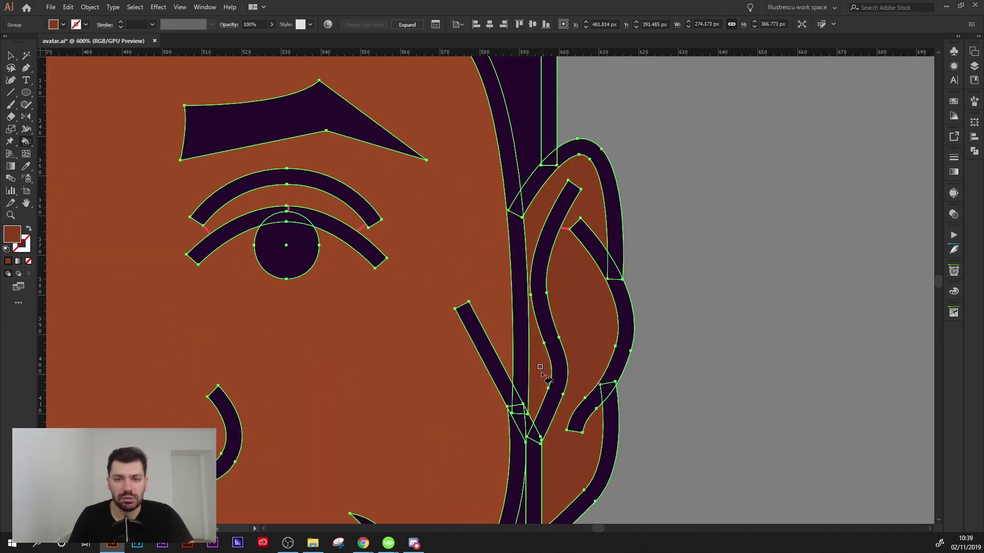
scroll(461, 235, down, 3)
click(609, 170)
scroll(610, 170, down, 2)
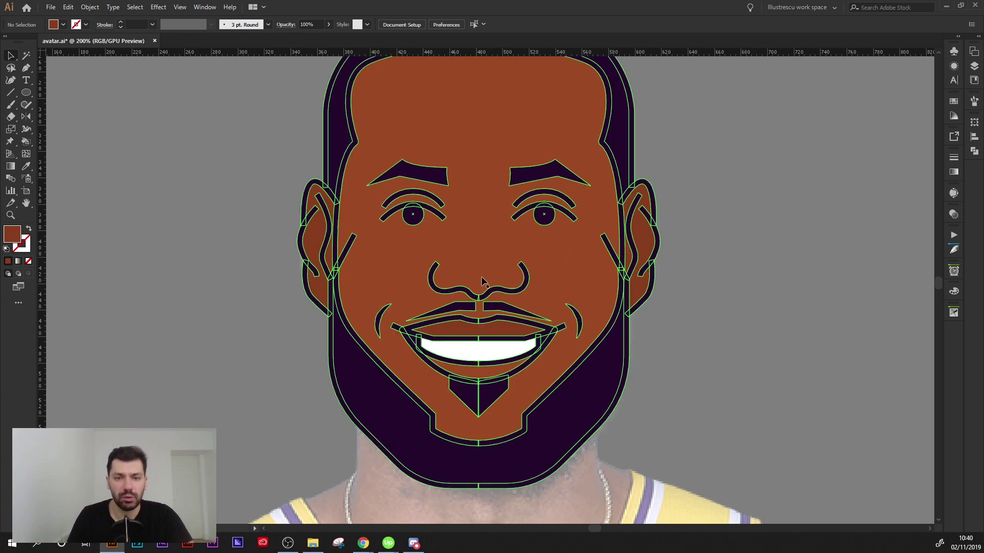
scroll(481, 276, down, 2)
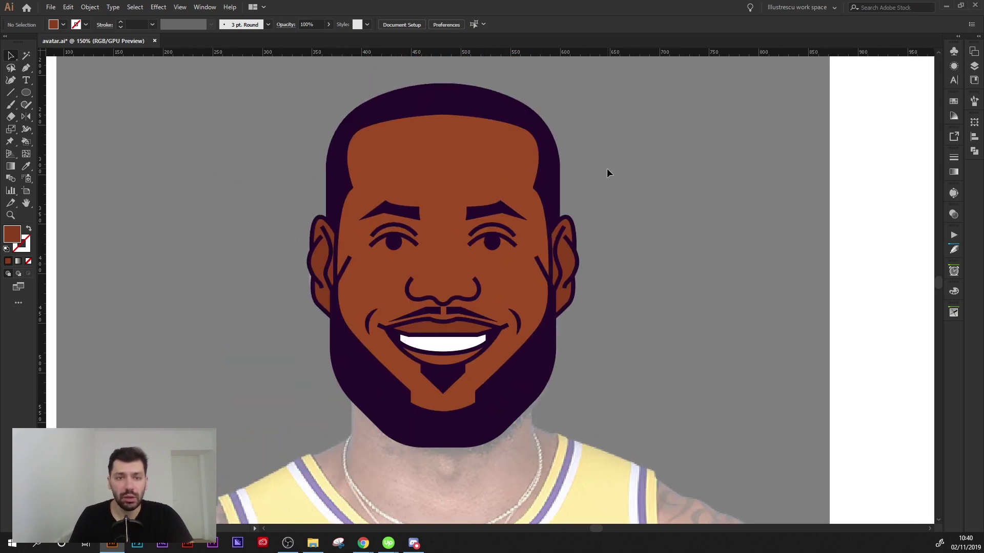
key(ctrl+a)
click(623, 181)
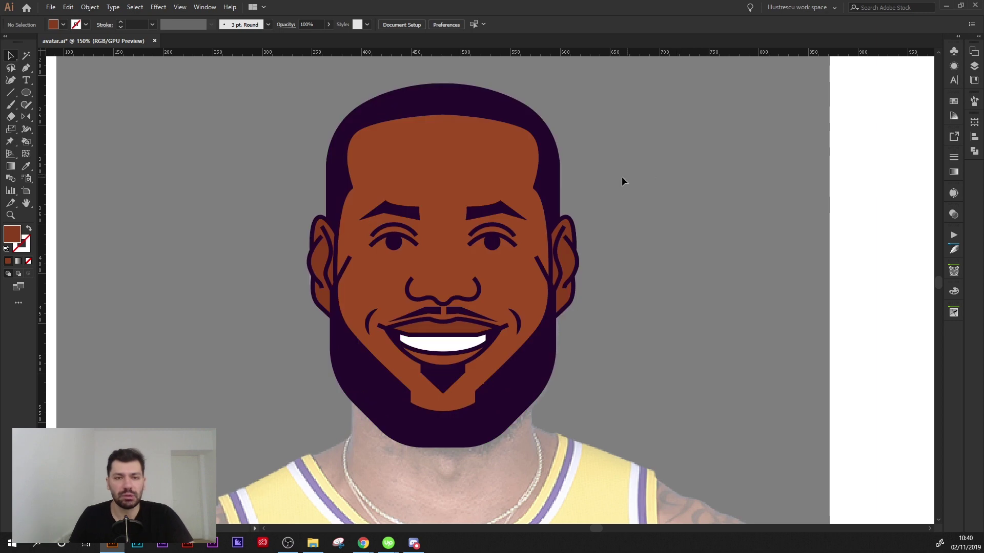
key(i)
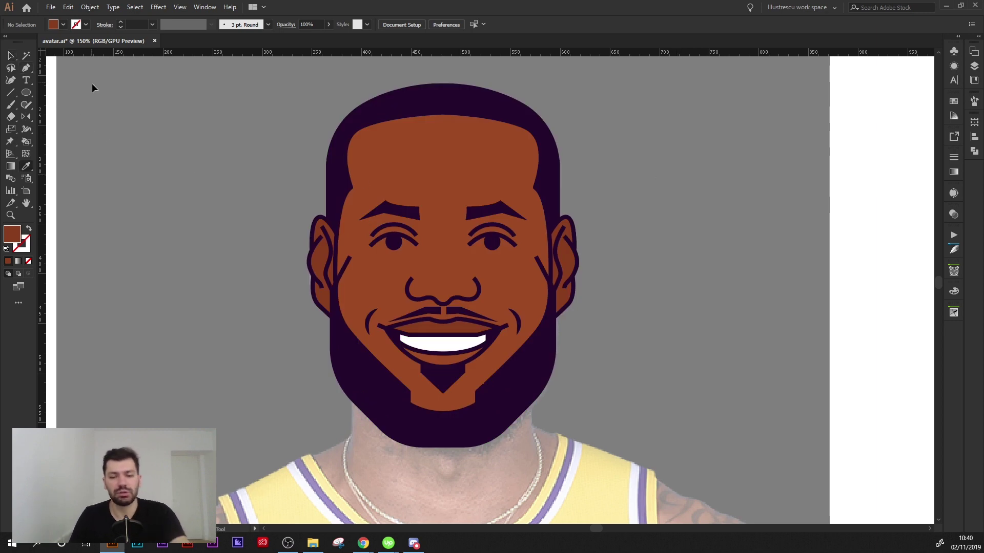
click(373, 112)
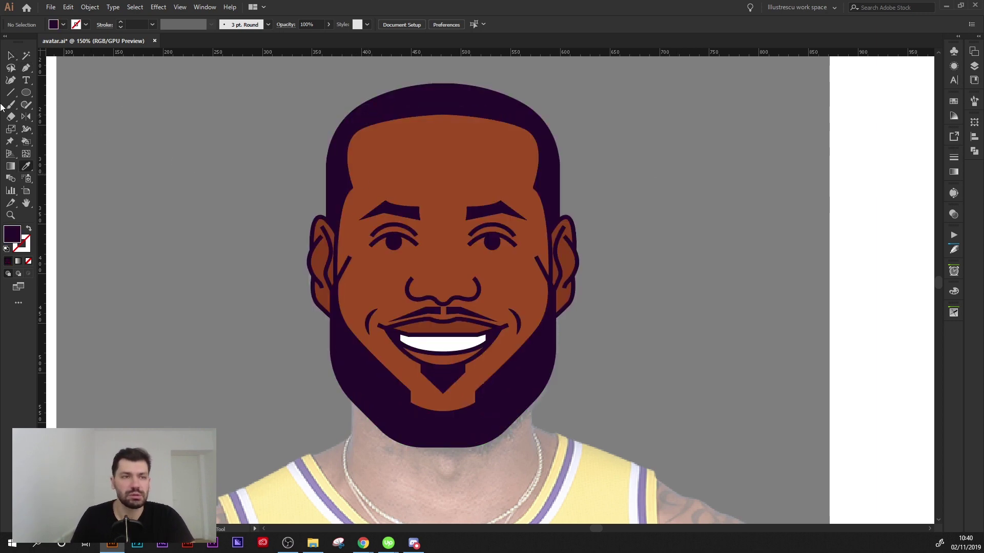
Start the left shading path with the Pen tool, from the hairline past the eyebrow and down the face side
click(29, 70)
scroll(369, 193, up, 2)
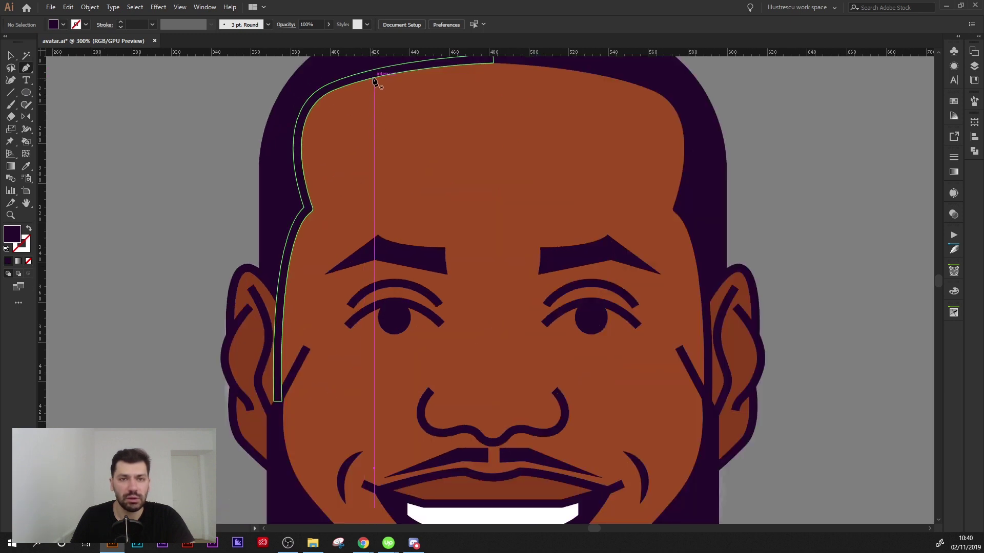
click(395, 71)
drag(361, 126, 362, 159)
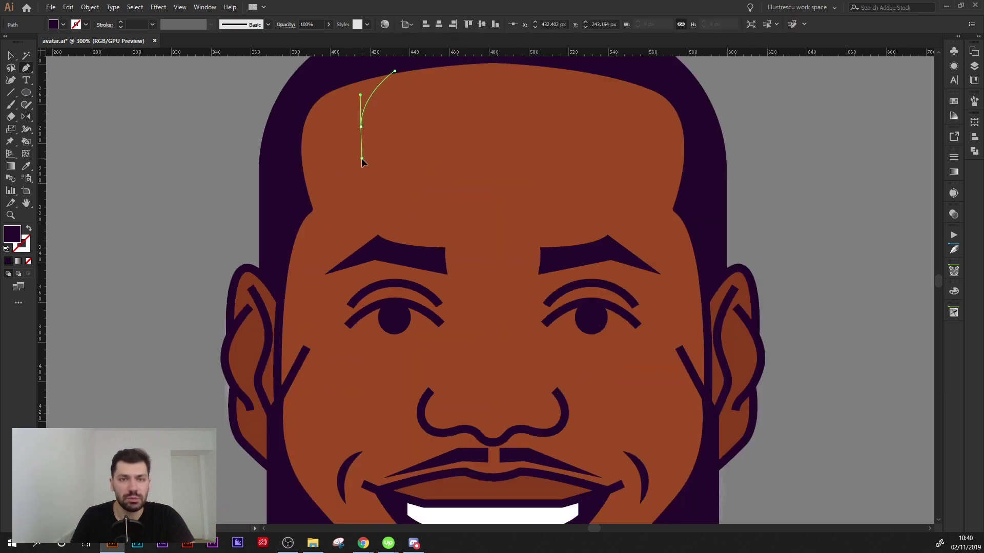
click(379, 234)
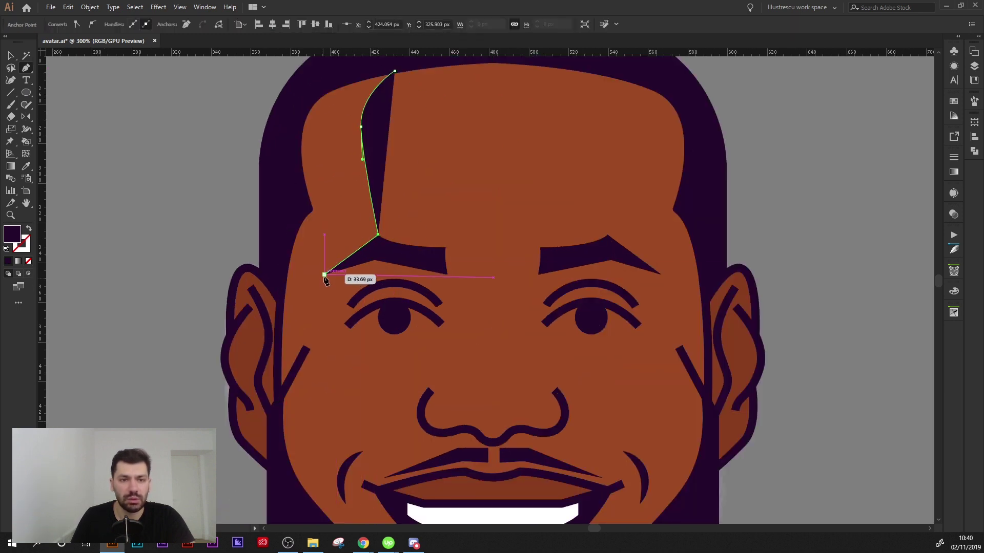
scroll(323, 303, down, 1)
scroll(322, 305, down, 1)
drag(309, 306, 311, 310)
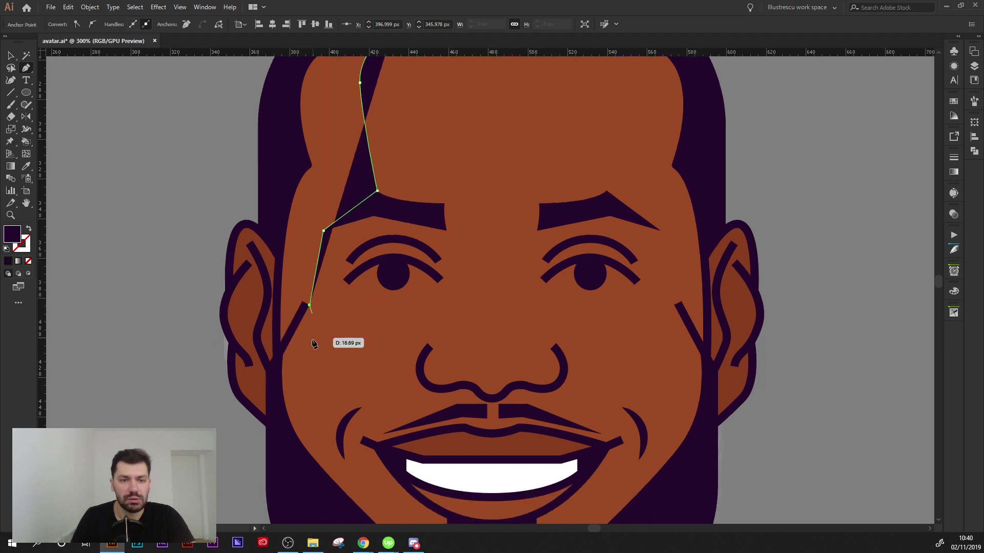
drag(297, 400, 312, 438)
Continue the shading outline to the beard, back up the left temple and hair, and close it
scroll(311, 437, down, 5)
scroll(311, 437, right, 2)
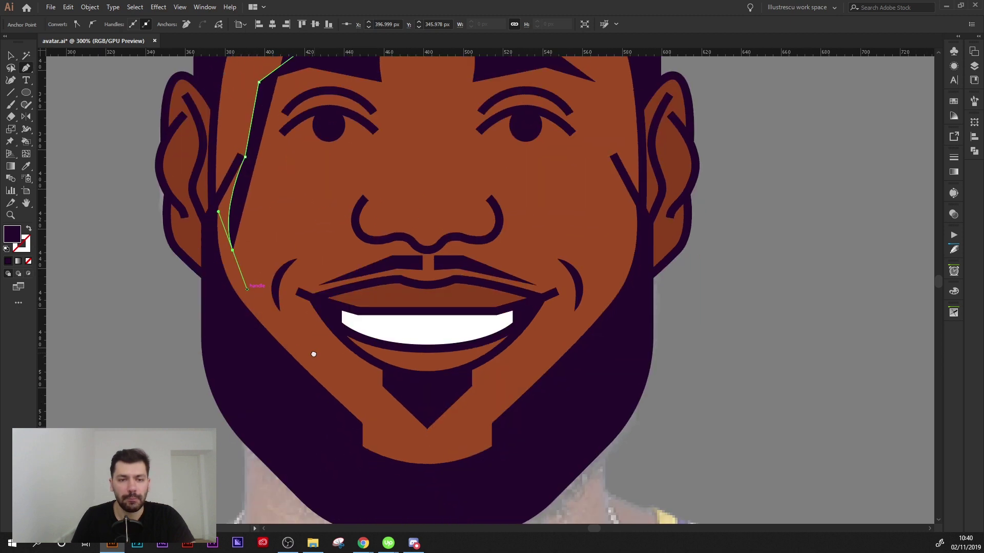
click(363, 425)
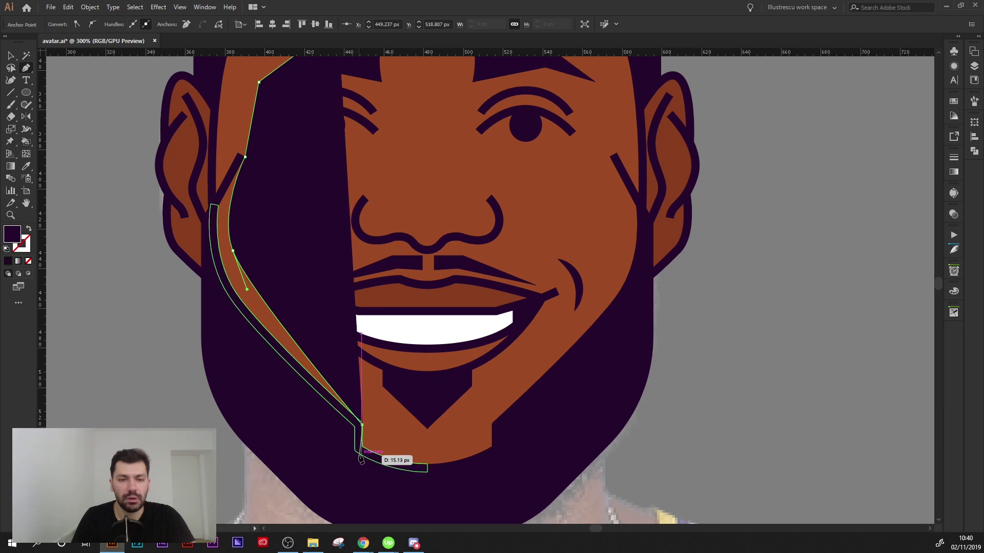
click(362, 455)
click(213, 279)
click(213, 187)
scroll(213, 187, up, 2)
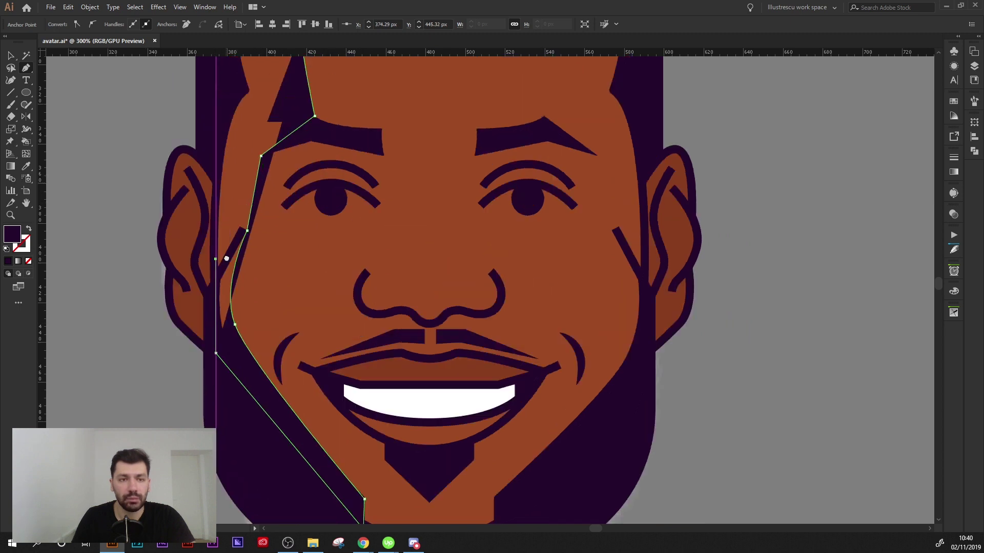
scroll(217, 215, up, 3)
click(225, 202)
click(246, 172)
scroll(247, 176, up, 2)
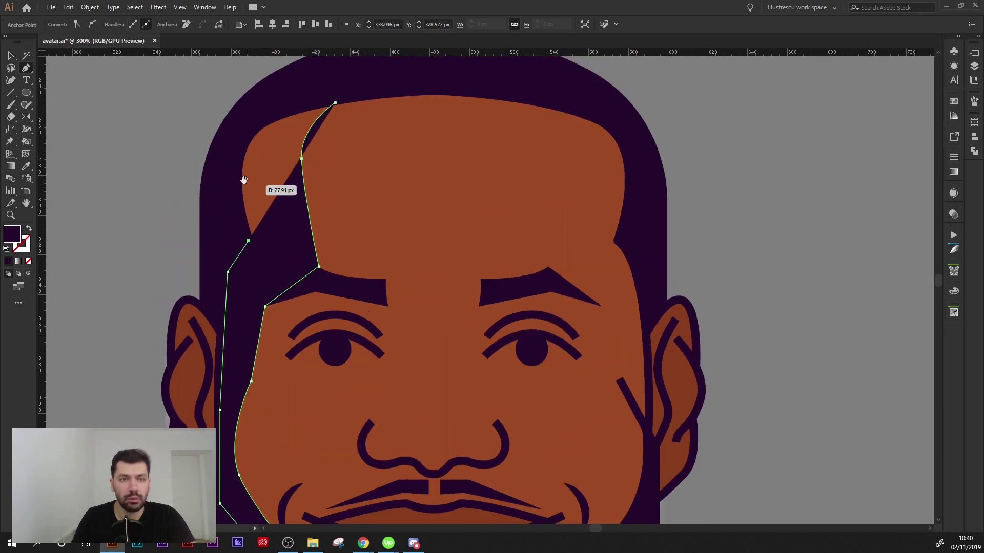
click(234, 168)
click(258, 114)
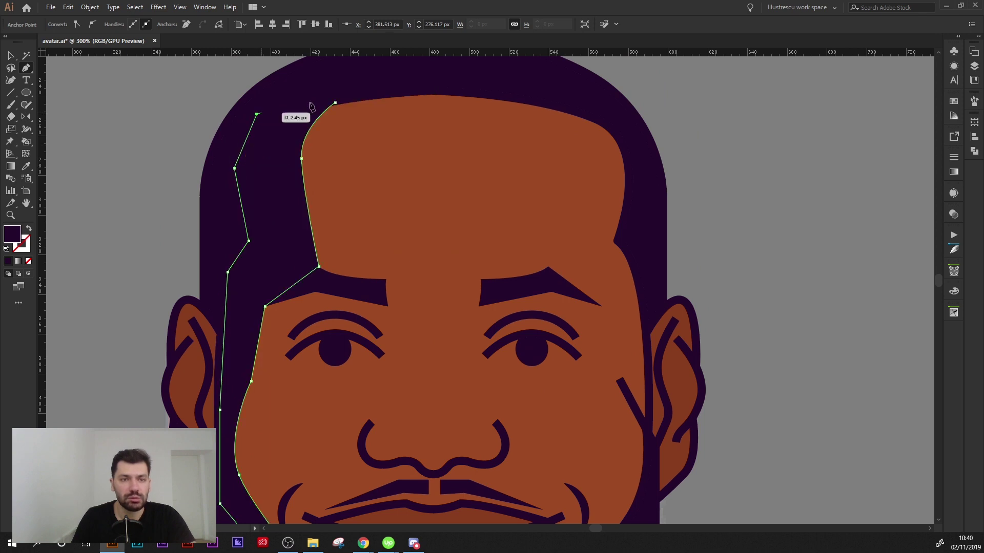
click(335, 103)
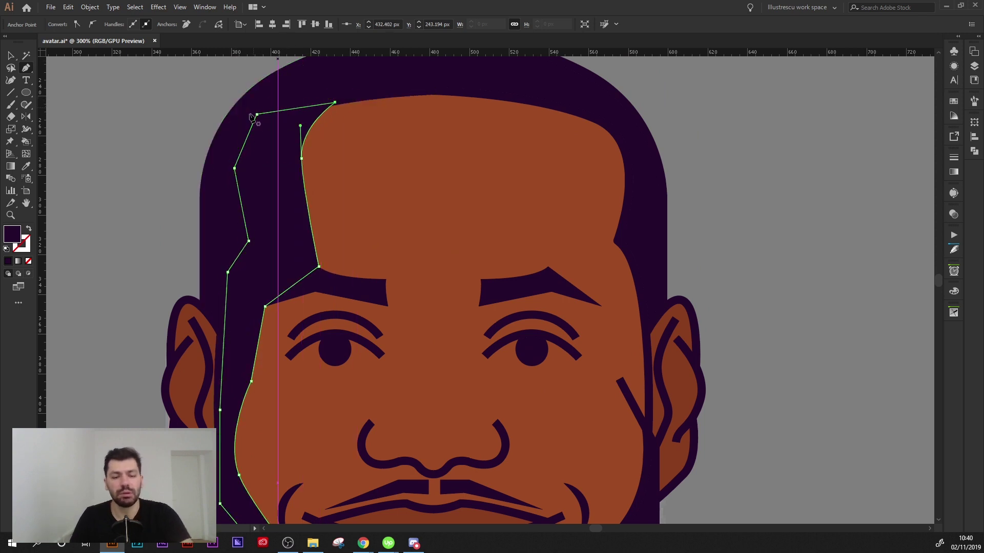
key(v)
Select the new left side-shading shape and set its opacity to 30%
click(178, 122)
click(301, 209)
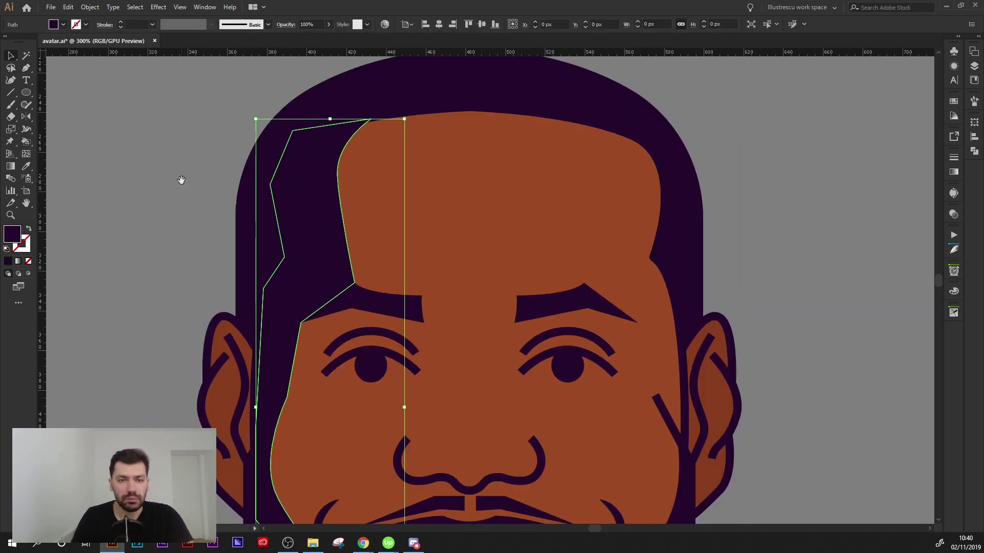
scroll(230, 172, down, 2)
click(204, 169)
click(296, 201)
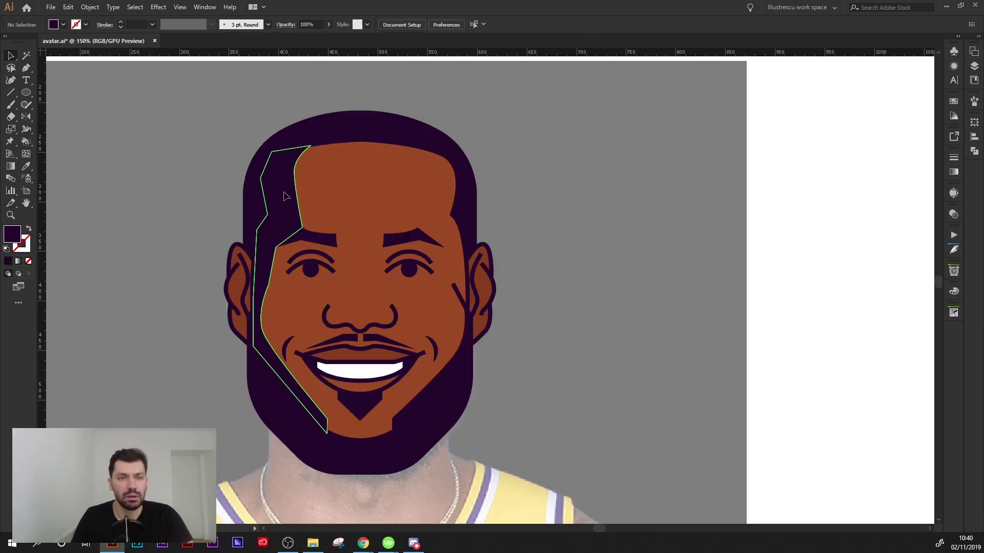
drag(181, 143, 272, 131)
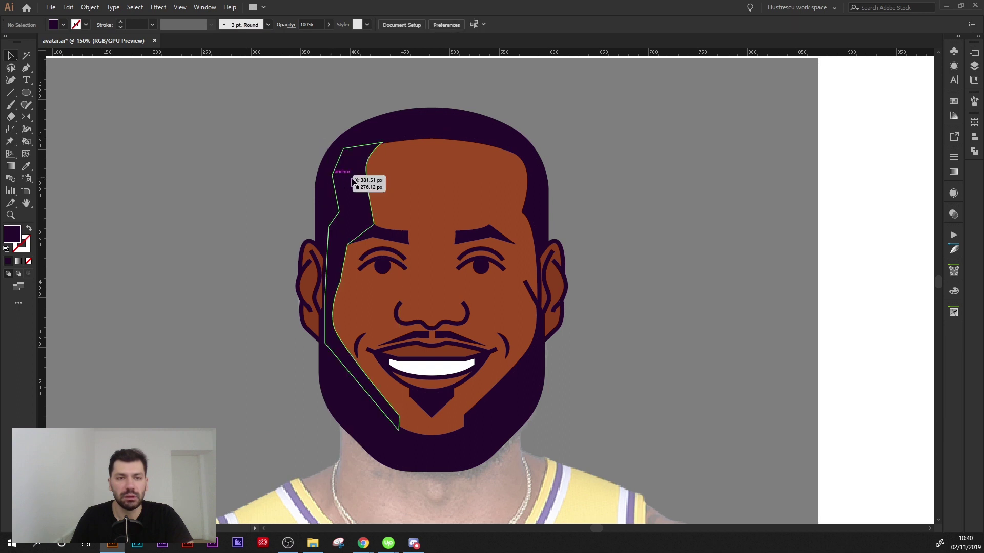
click(367, 179)
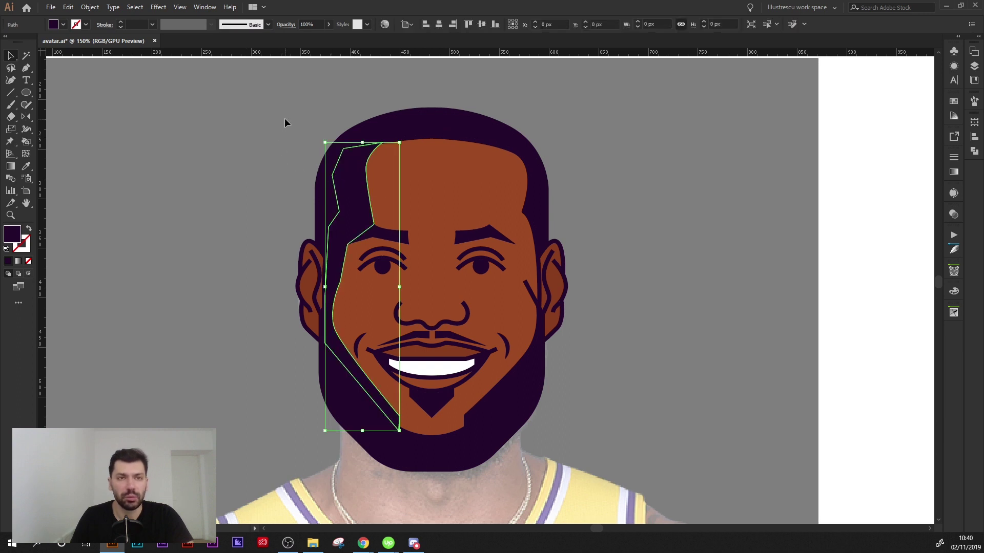
click(307, 24)
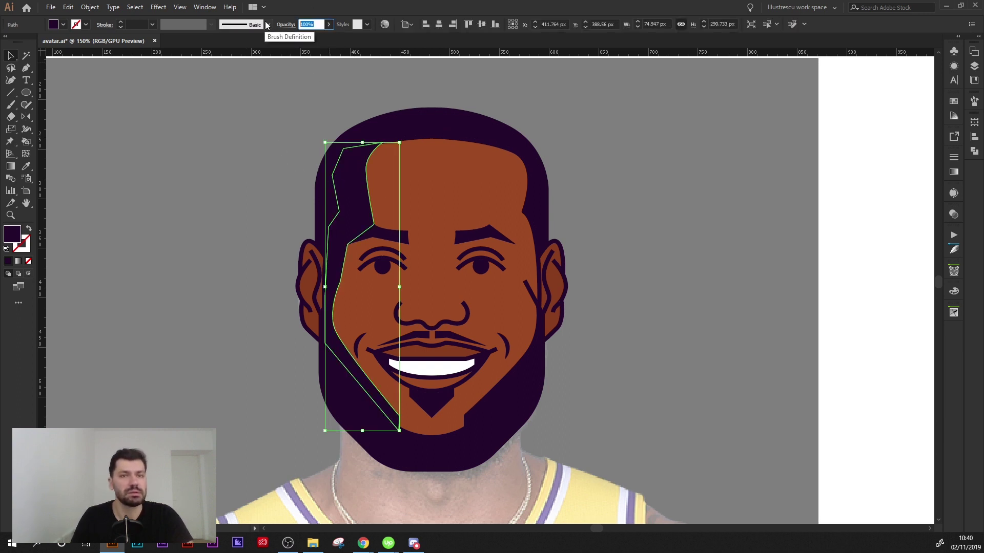
text(30)
key(Return)
click(214, 199)
Reflect the shading shape and place the mirrored copy on the right temple and cheek, aligned with the brow
drag(215, 198, 241, 202)
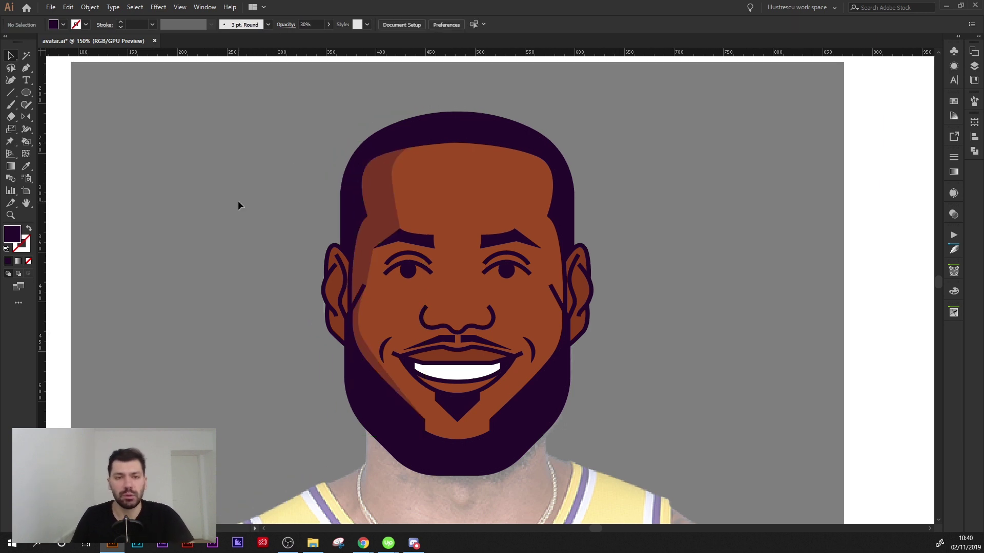
click(380, 198)
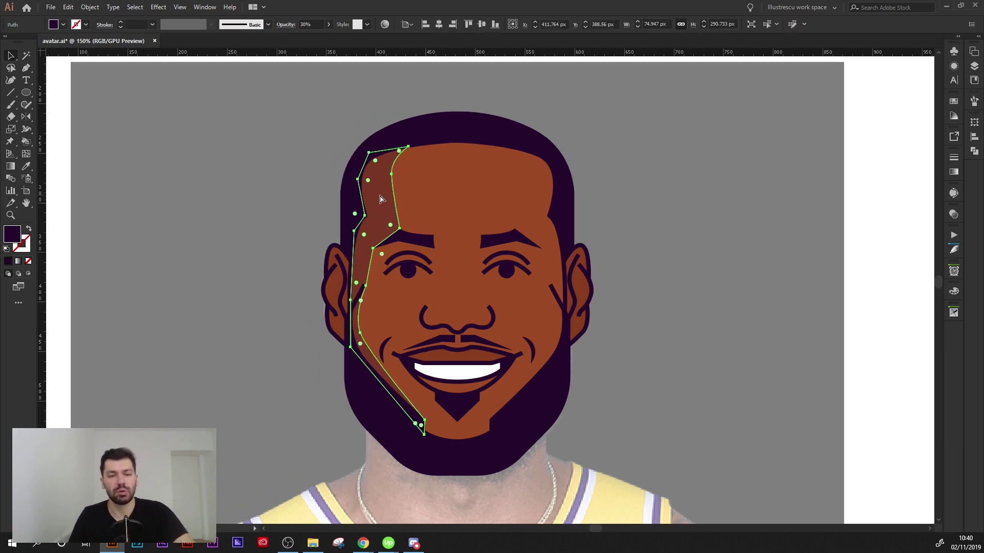
right_click(391, 195)
mouse_move(422, 354)
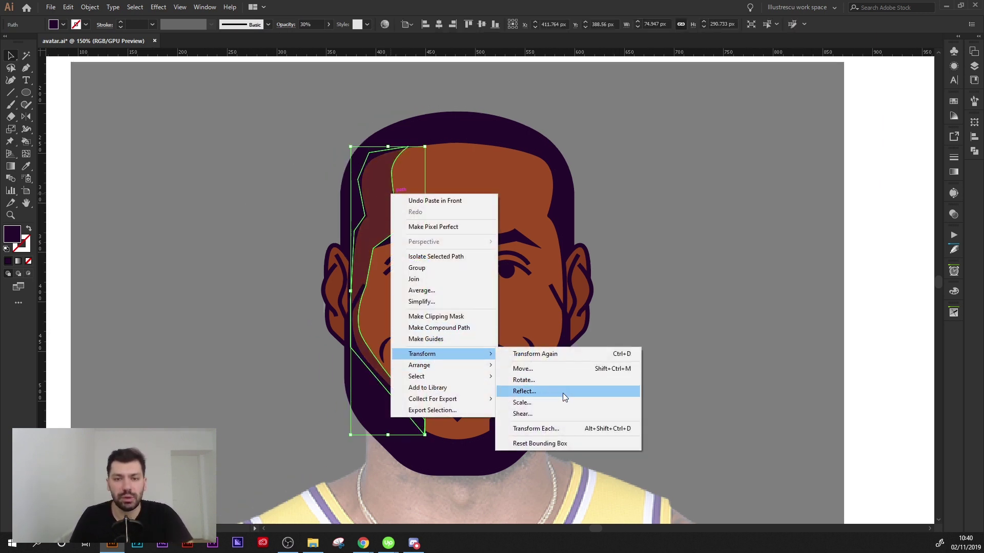
click(562, 392)
click(494, 336)
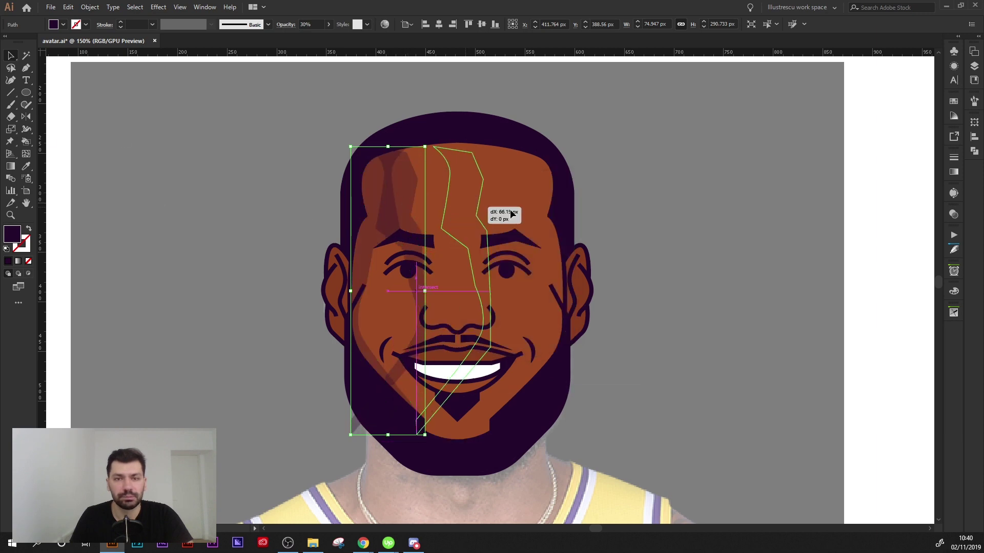
drag(399, 206, 551, 207)
click(666, 192)
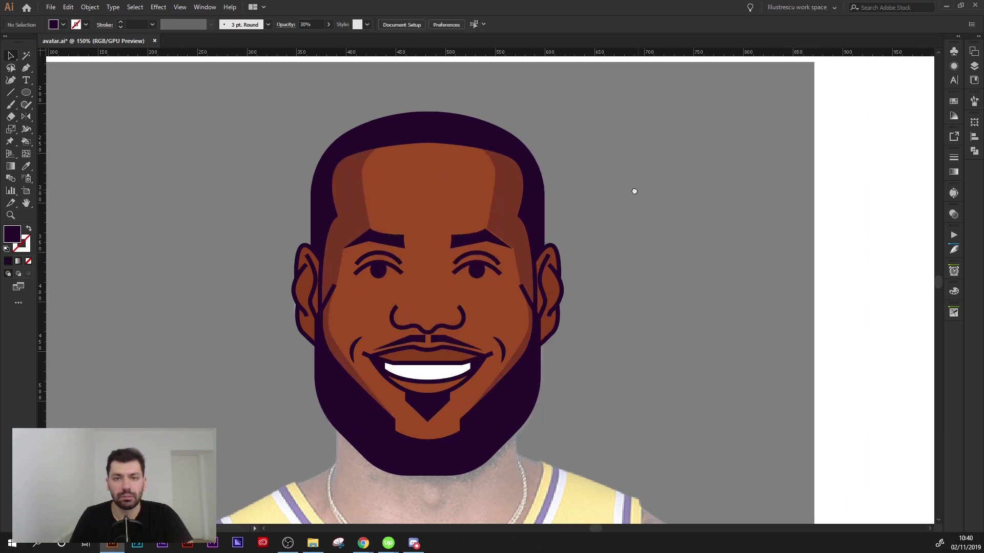
scroll(632, 191, up, 5)
drag(475, 256, 465, 253)
Lock and hide Layer 1 so the reference photo no longer shows
click(819, 206)
scroll(819, 206, down, 3)
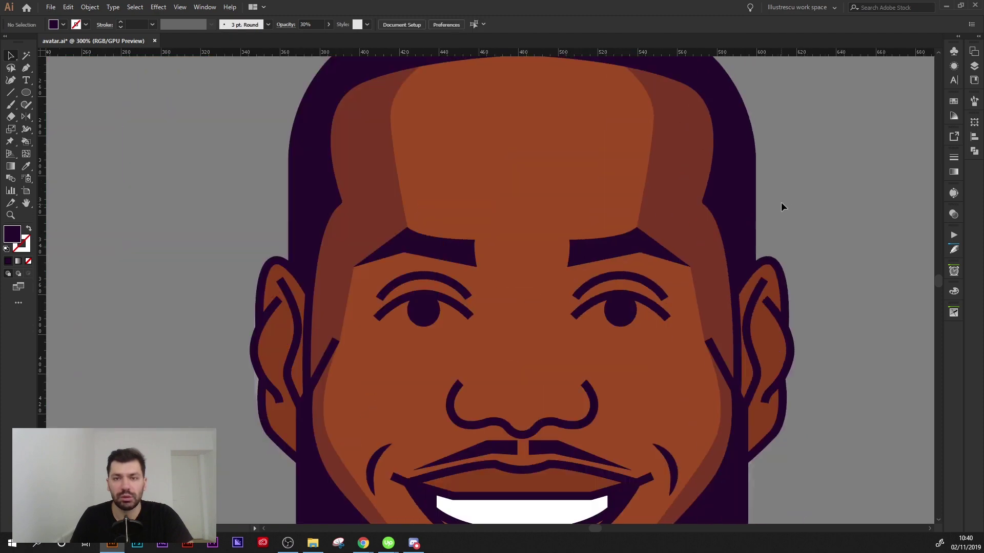
scroll(714, 190, down, 2)
scroll(712, 199, down, 1)
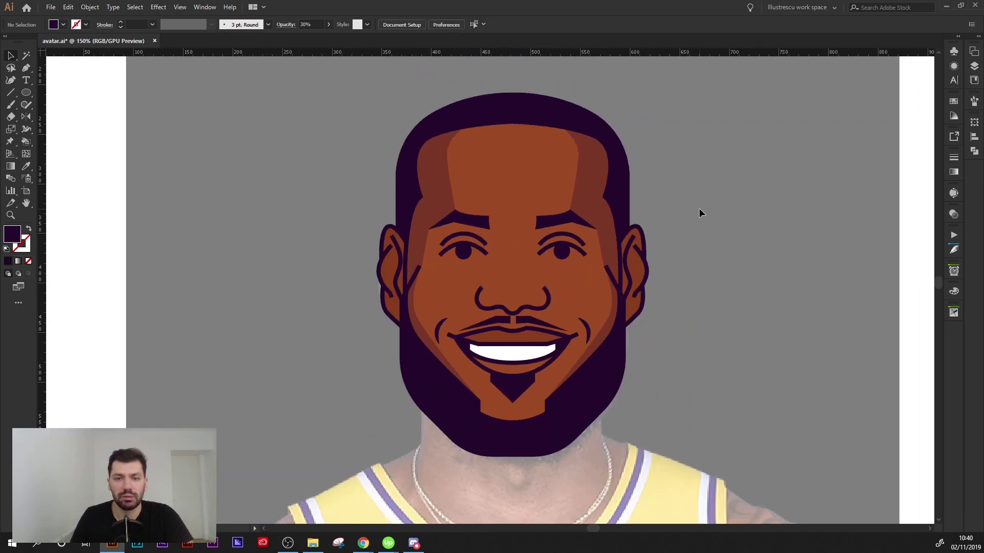
scroll(661, 206, down, 2)
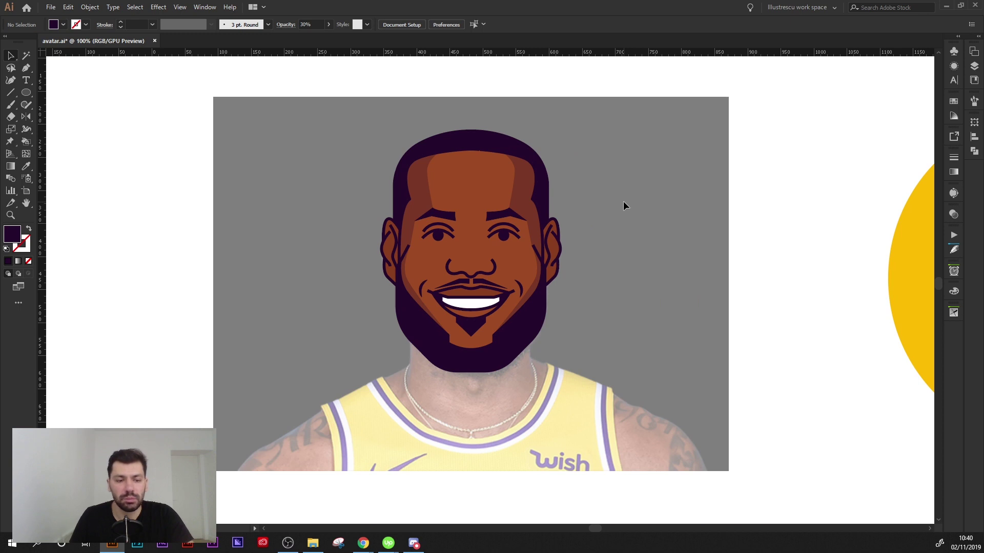
scroll(589, 210, right, 2)
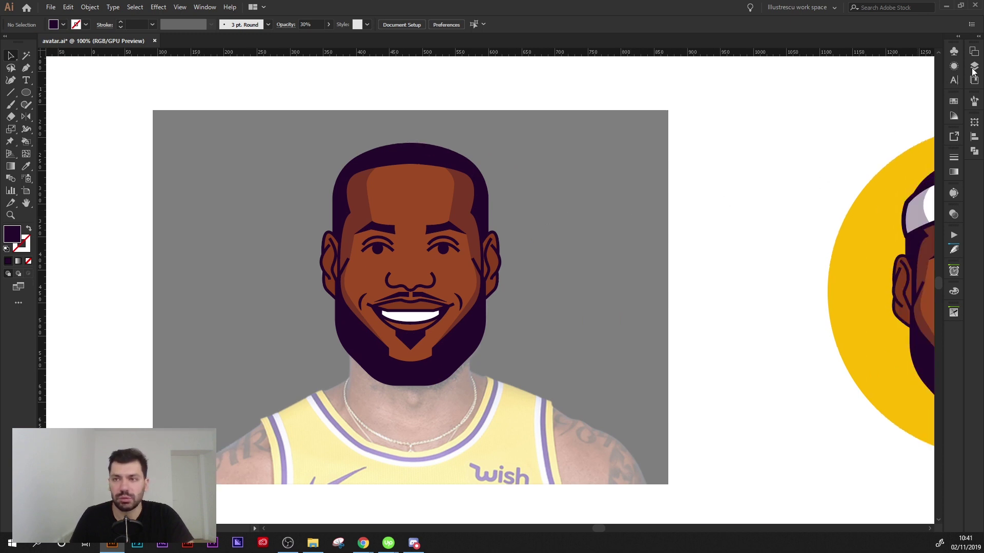
click(973, 70)
click(861, 85)
click(848, 84)
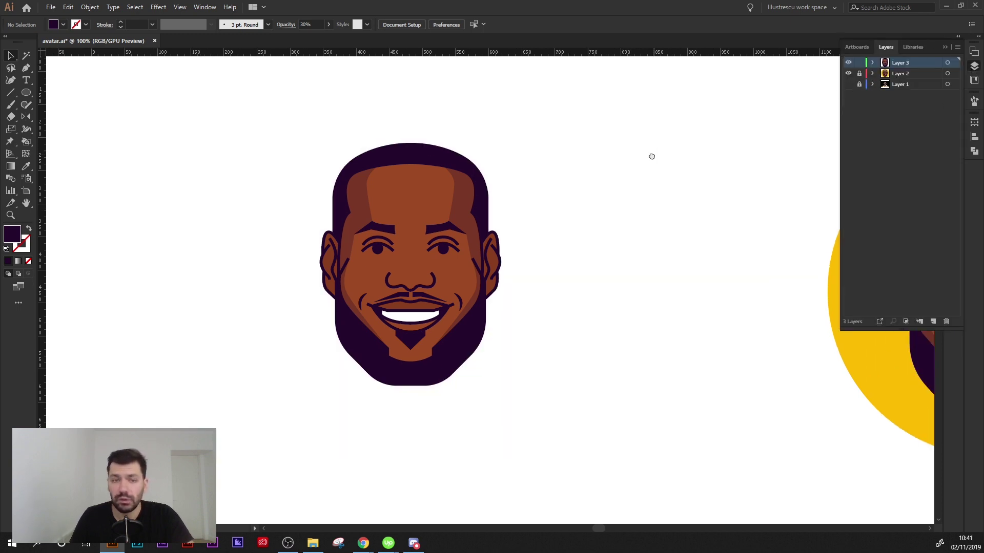
scroll(640, 160, right, 1)
click(945, 47)
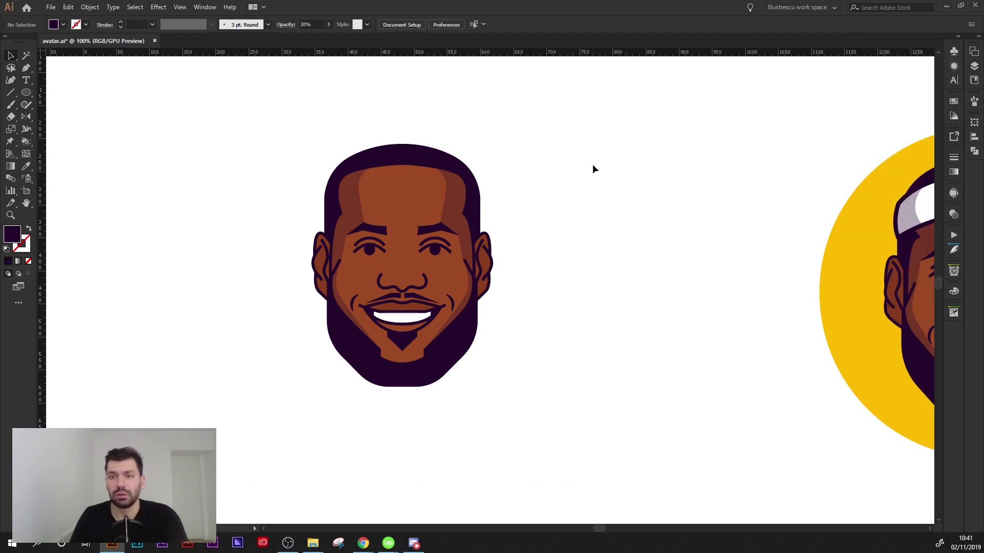
Draw a circle in the reference avatar's sampled yellow around the face and send it behind
key(i)
click(843, 281)
key(l)
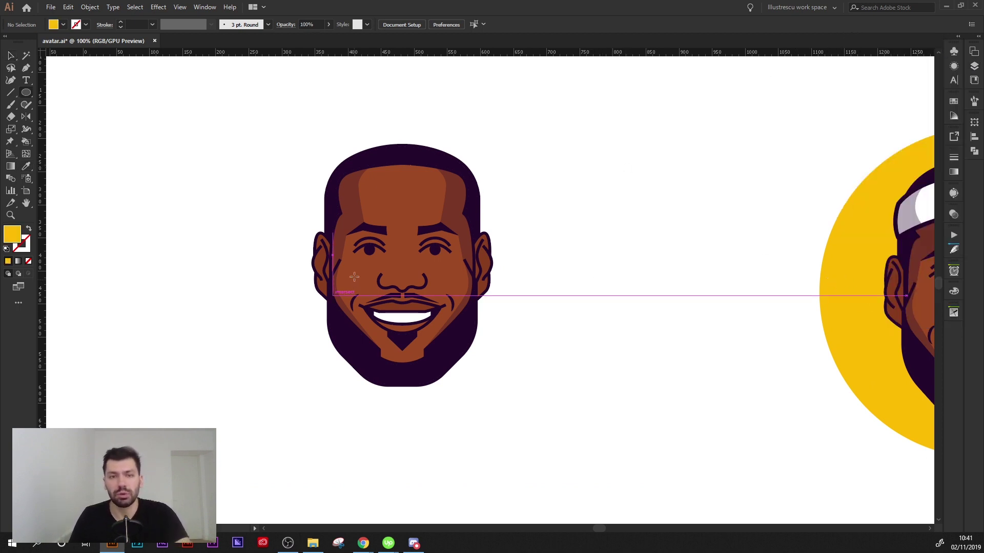
drag(401, 271, 569, 138)
key(v)
key(ctrl+shift+bracketleft)
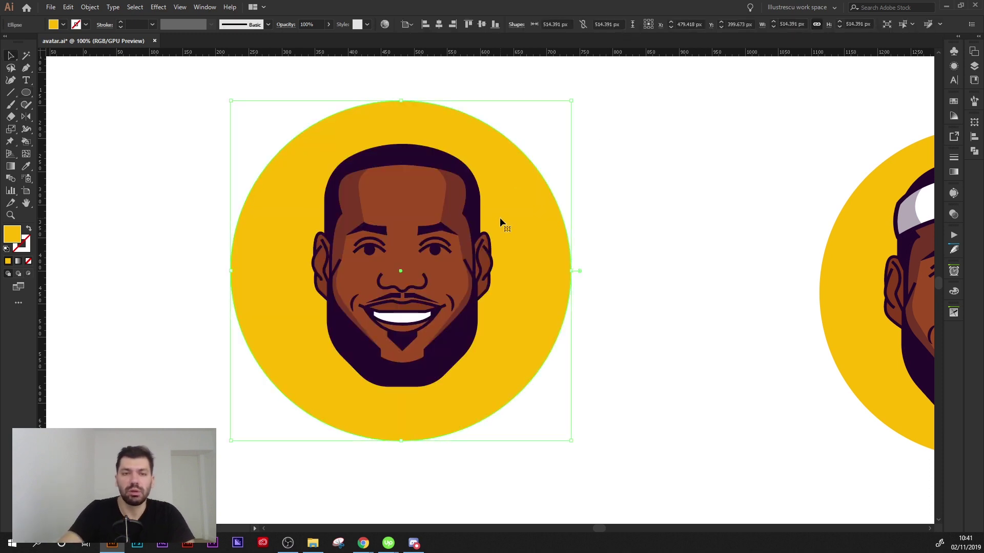
shift+click(473, 211)
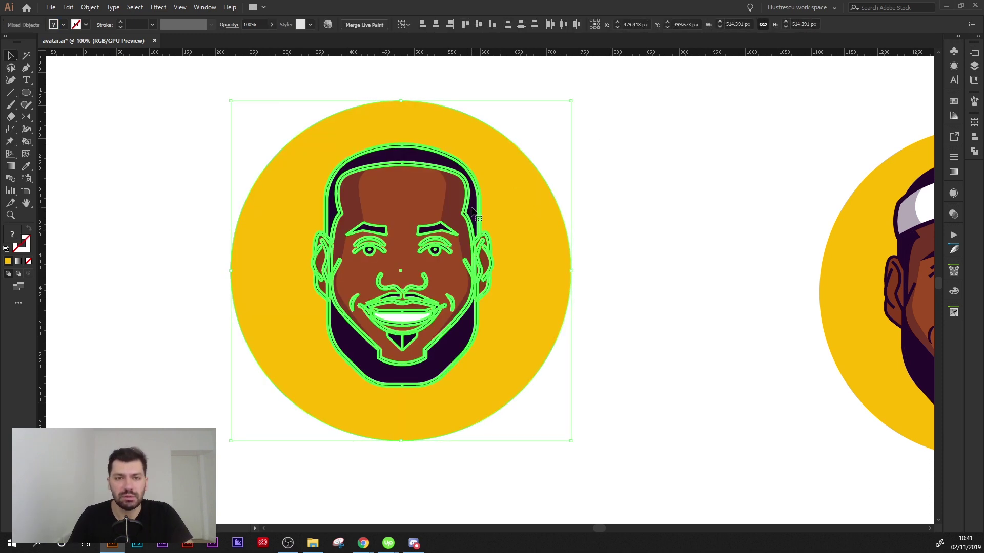
Move the yellow-circle avatar right and down so it sits level beside the headband avatar
click(609, 156)
scroll(610, 154, down, 1)
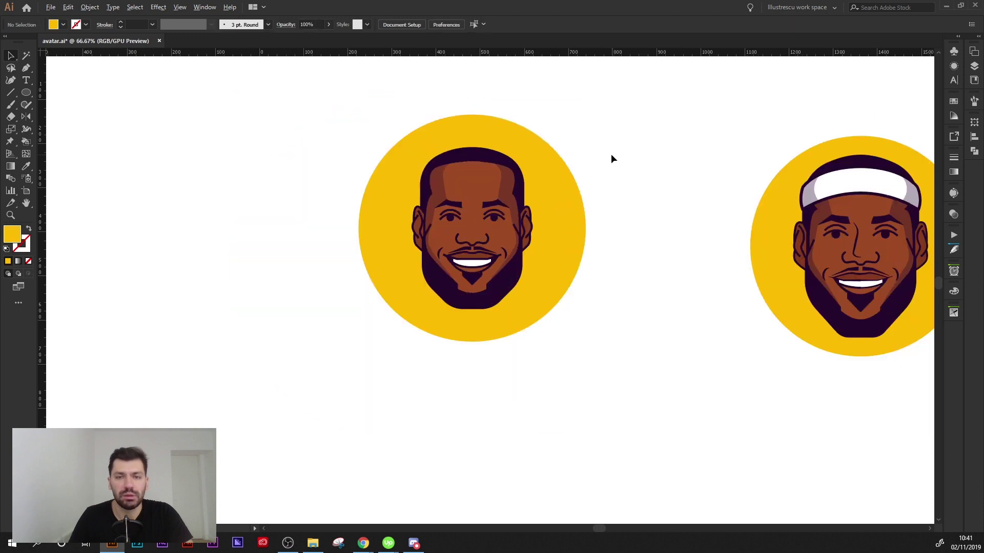
drag(611, 154, 519, 167)
click(328, 337)
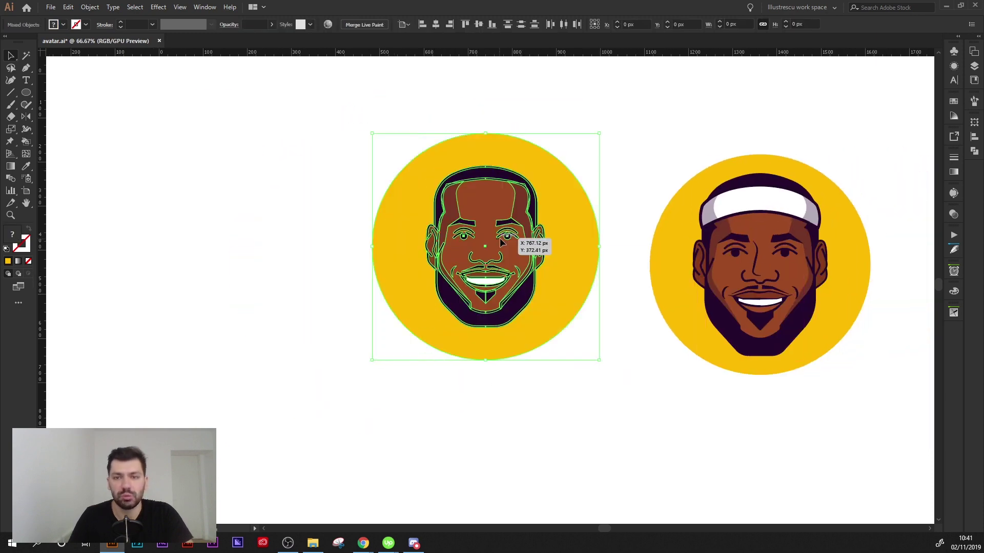
drag(386, 241, 500, 241)
mouse_move(544, 190)
mouse_down()
mouse_move(543, 211)
mouse_move(490, 174)
mouse_up()
click(619, 125)
scroll(499, 164, up, 2)
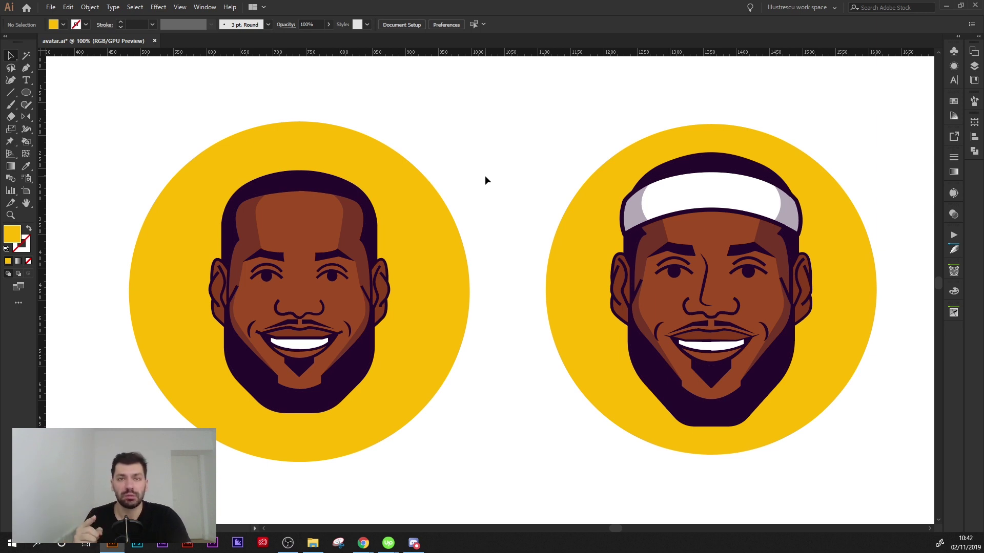
drag(490, 177, 492, 193)
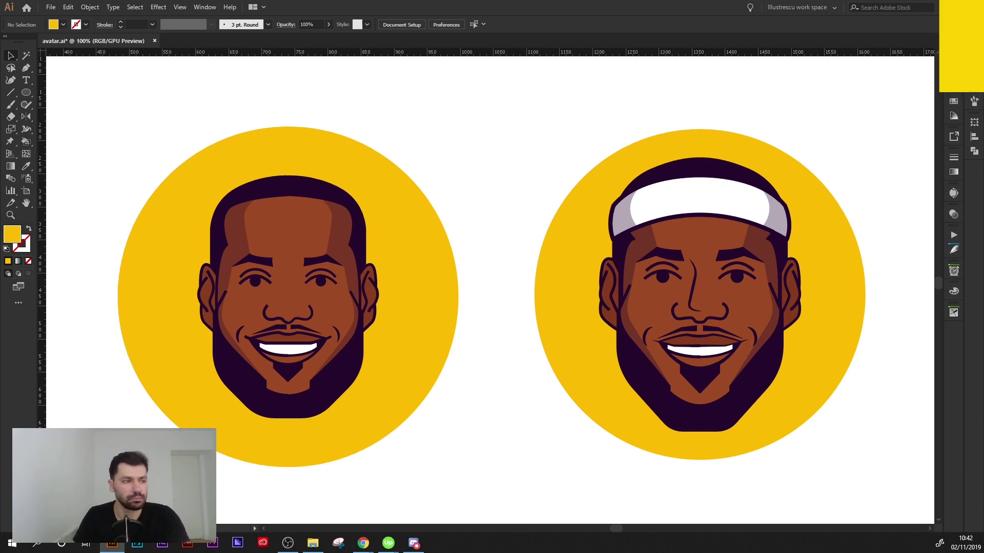